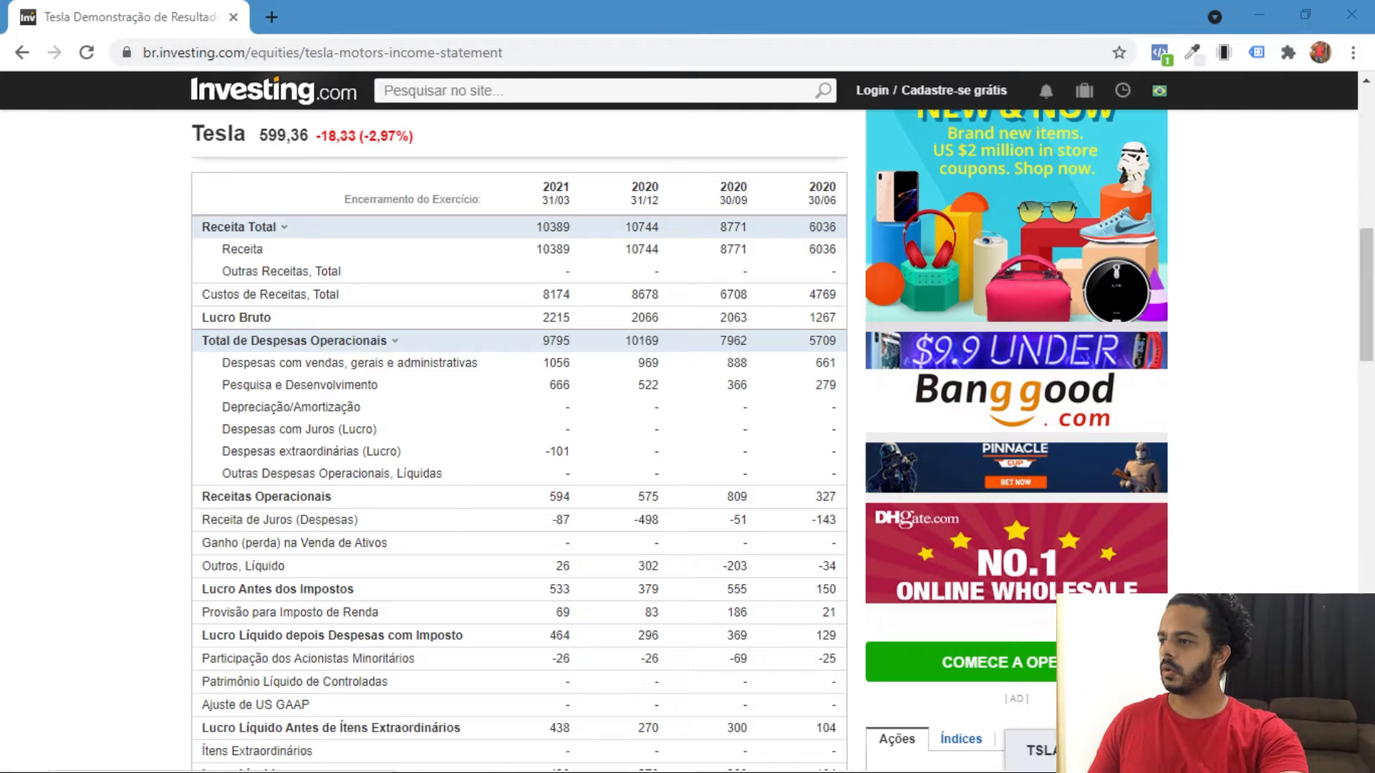
Step: Look through Tesla's quarterly income statement on Investing.com, from the stock quote to the net profit rows
scroll(452, 449, "up", 10)
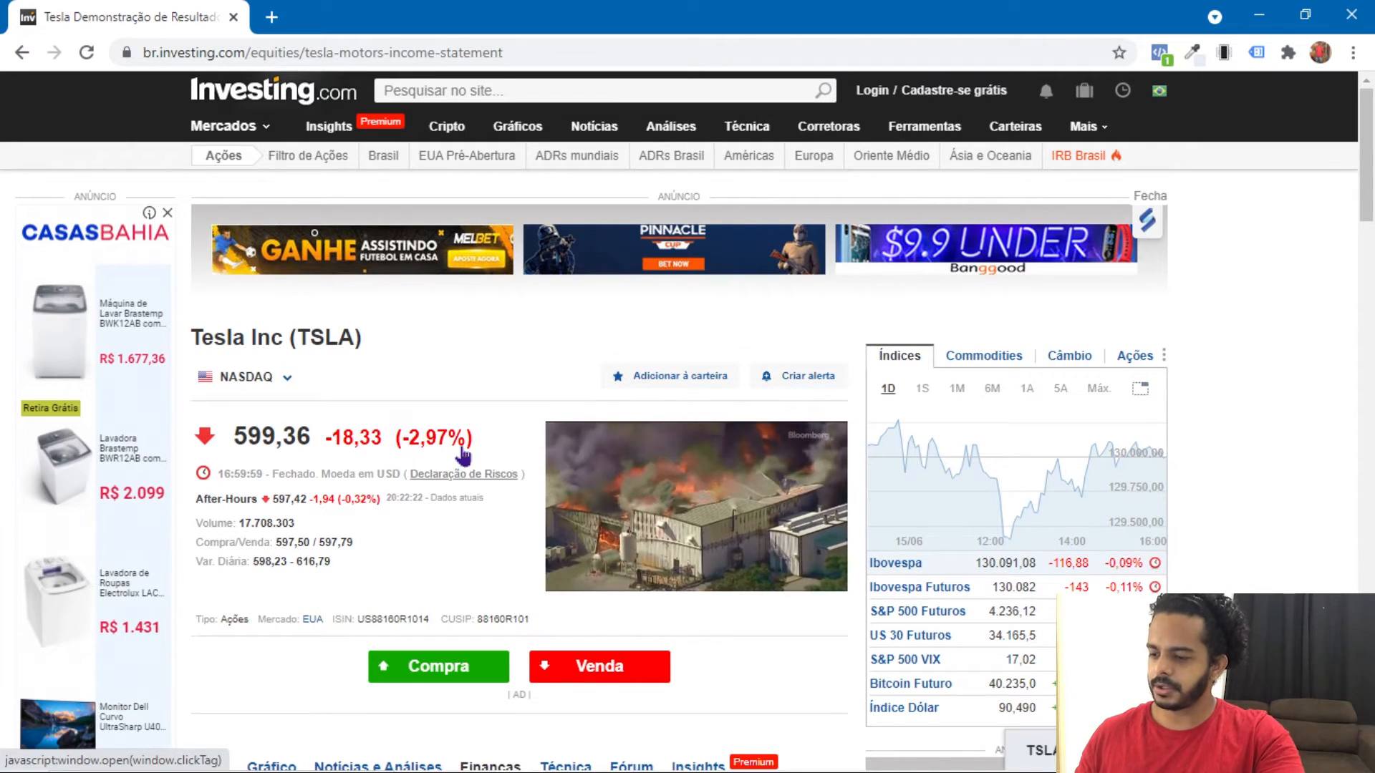
scroll(462, 455, "down", 7)
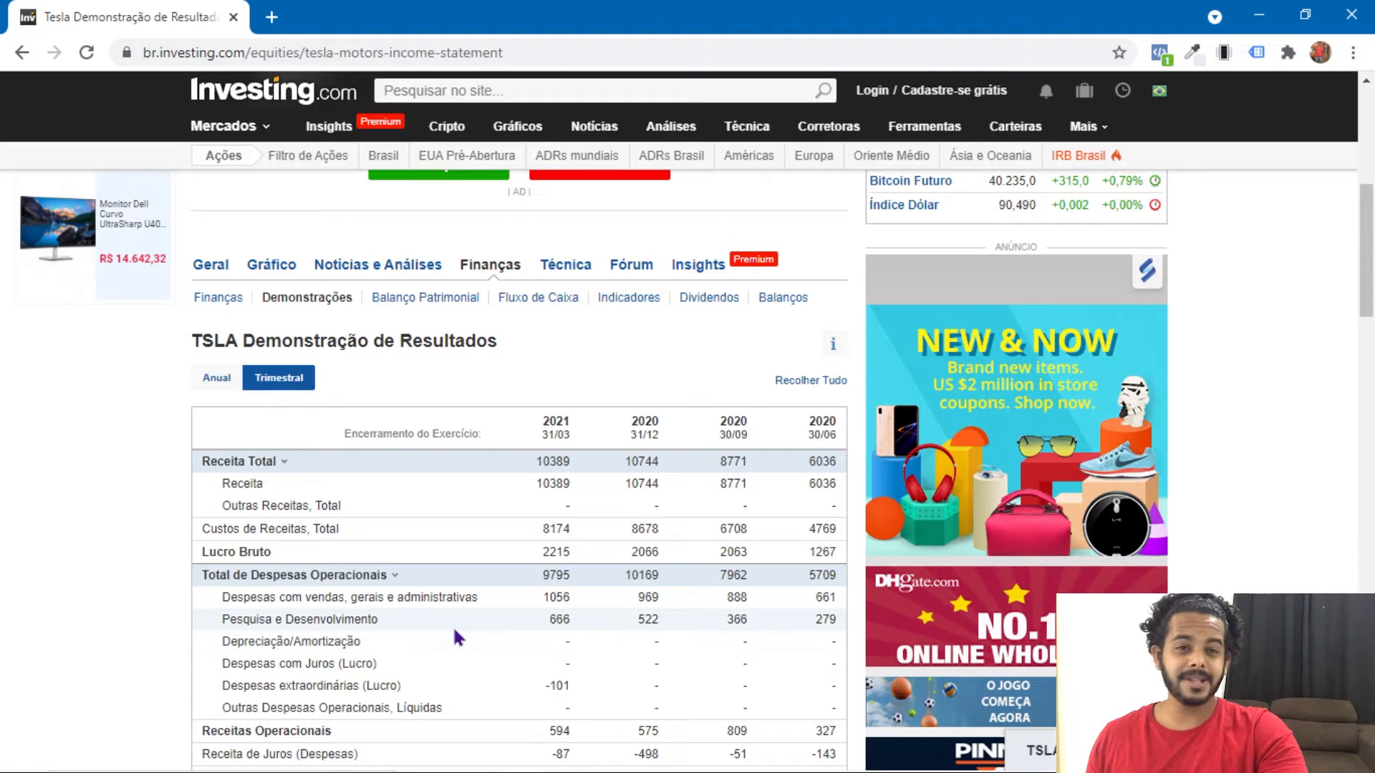
scroll(458, 638, "down", 7)
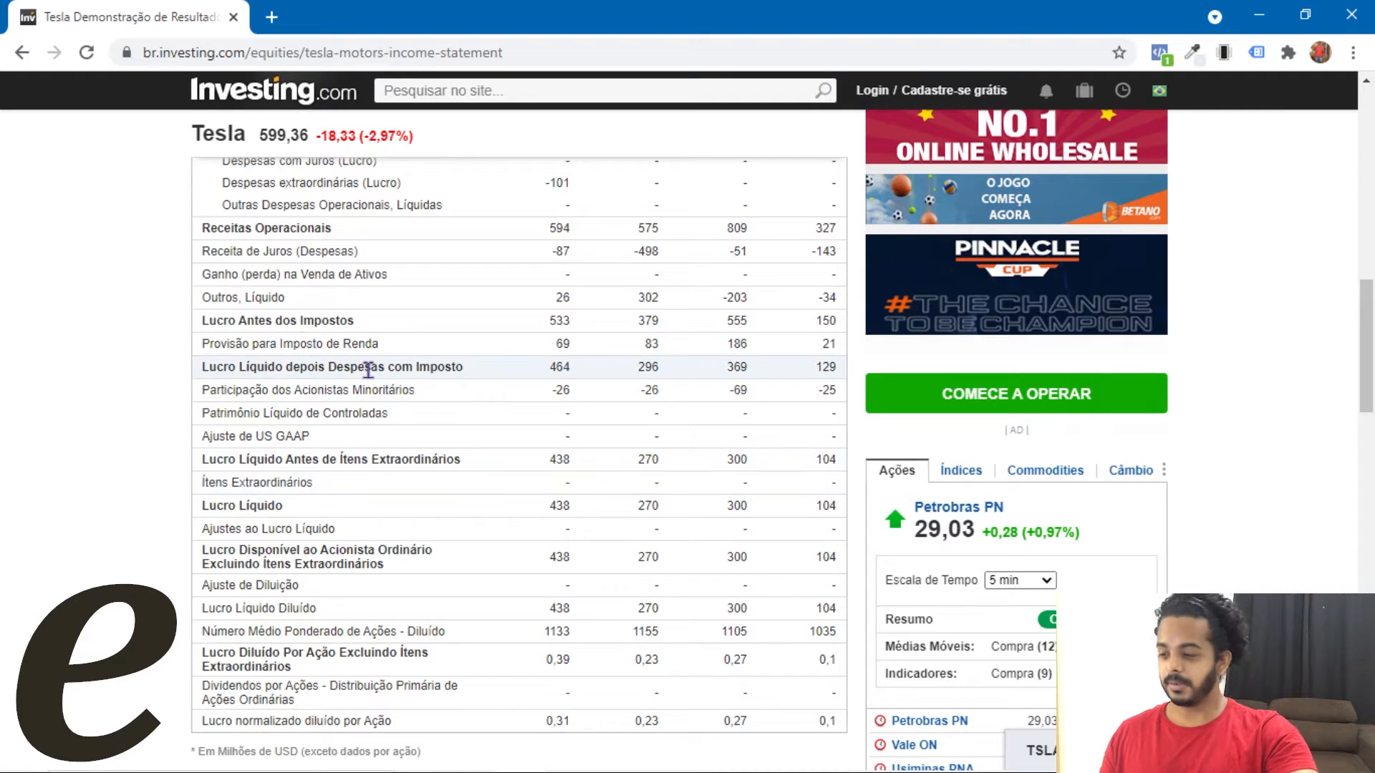
triple_click(401, 367)
left_click(167, 426)
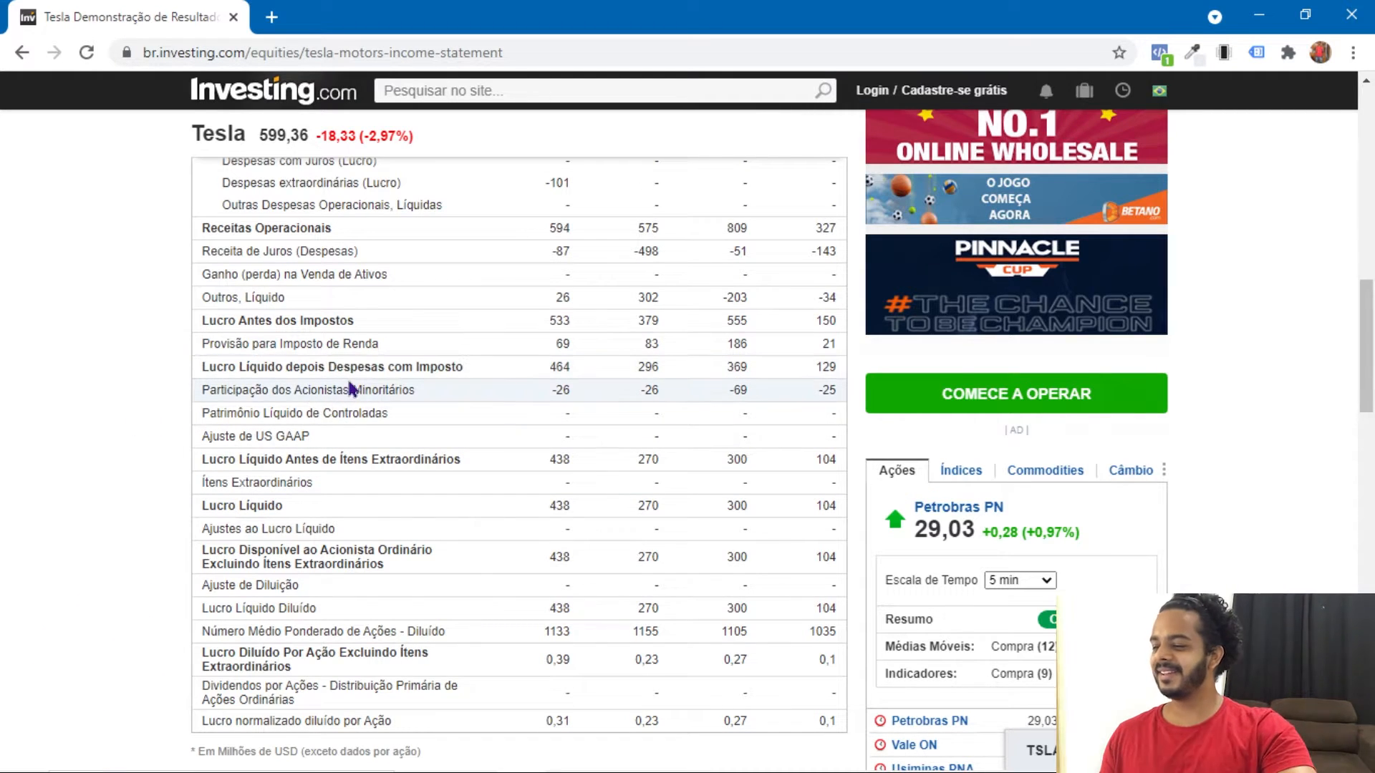
left_click(267, 391)
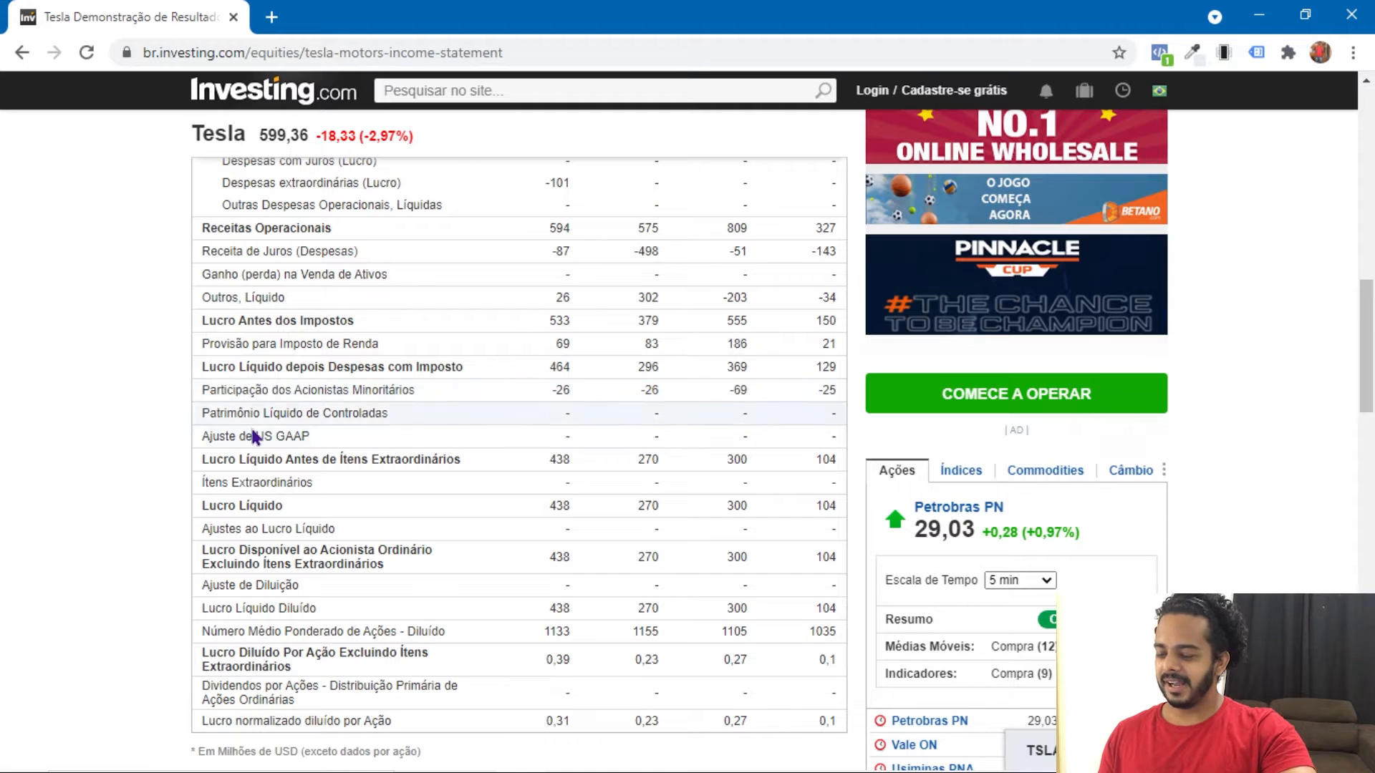
scroll(279, 473, "up", 5)
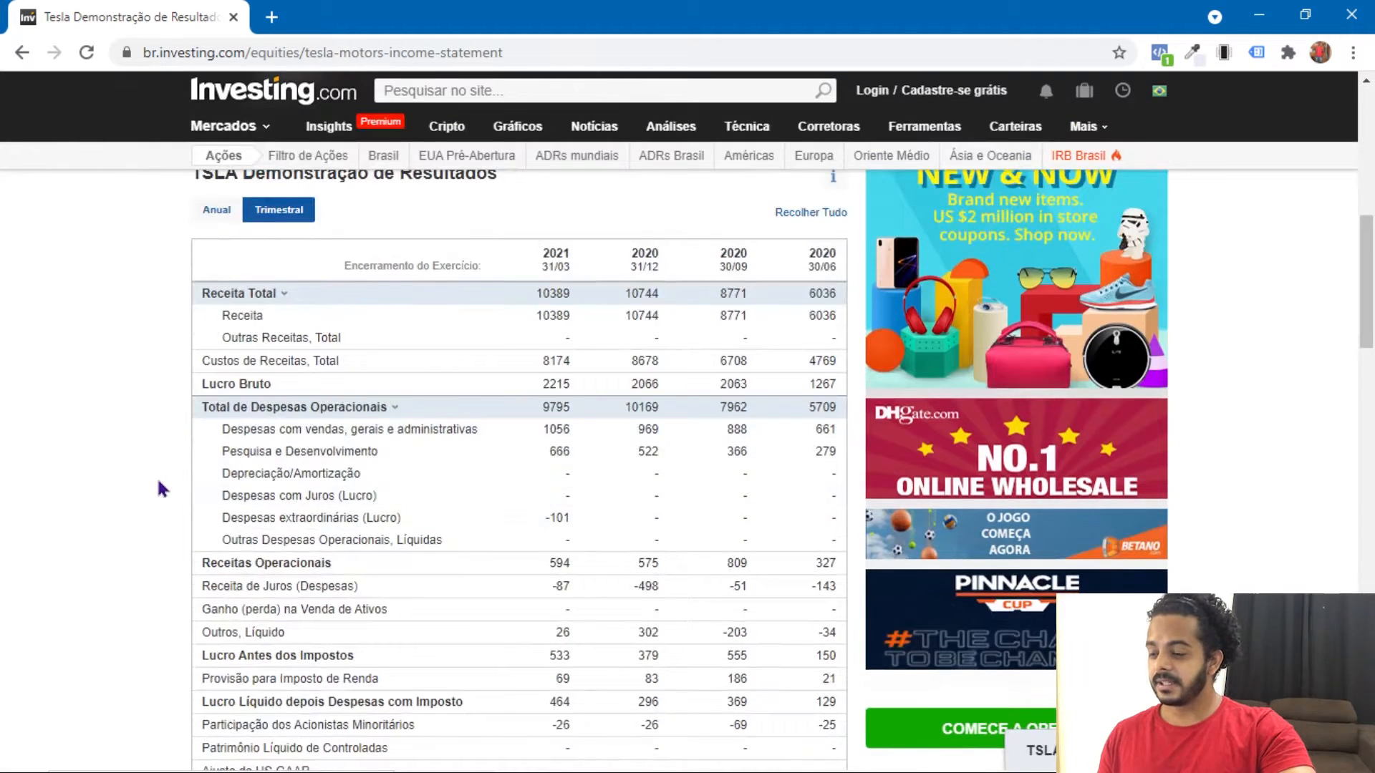
scroll(159, 483, "up", 7)
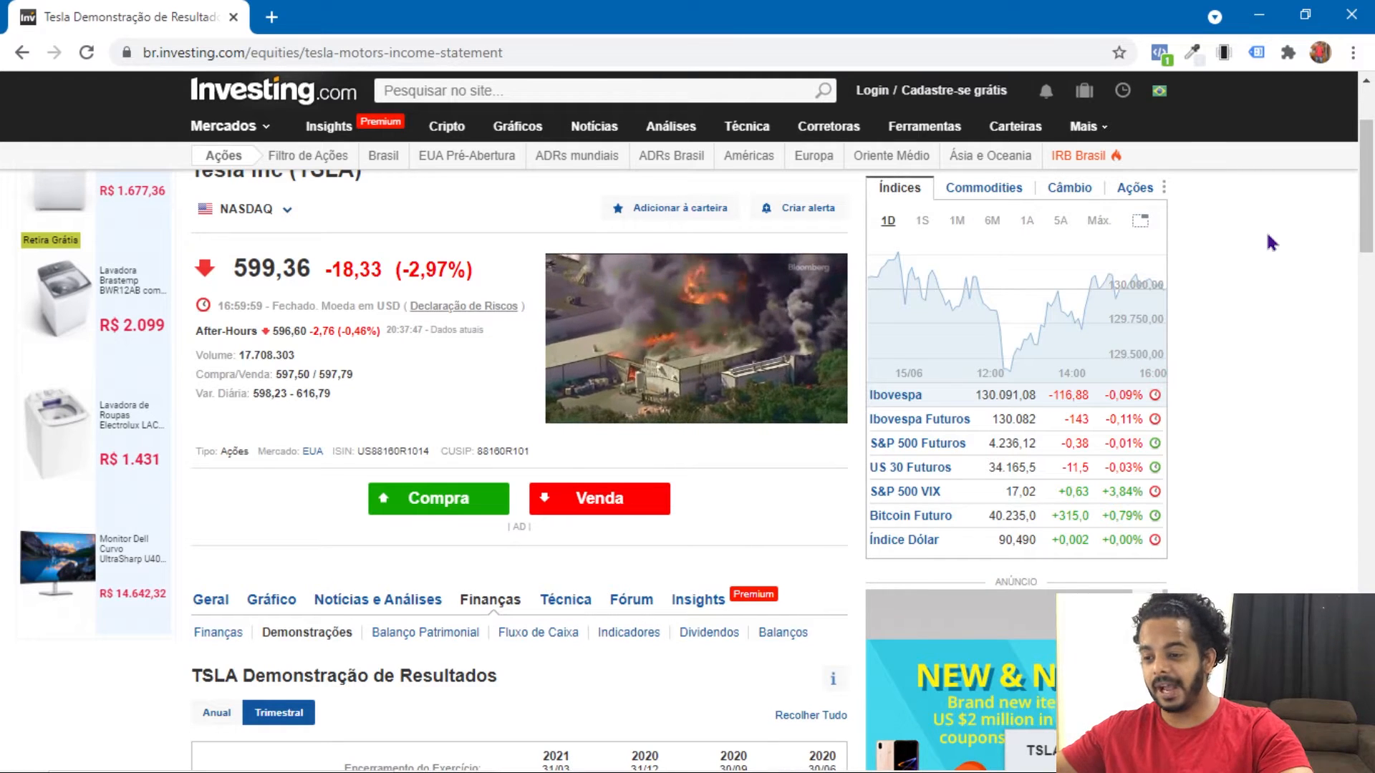
Step: Open the browser's developer tools for the Tesla income statement page
left_click(1353, 54)
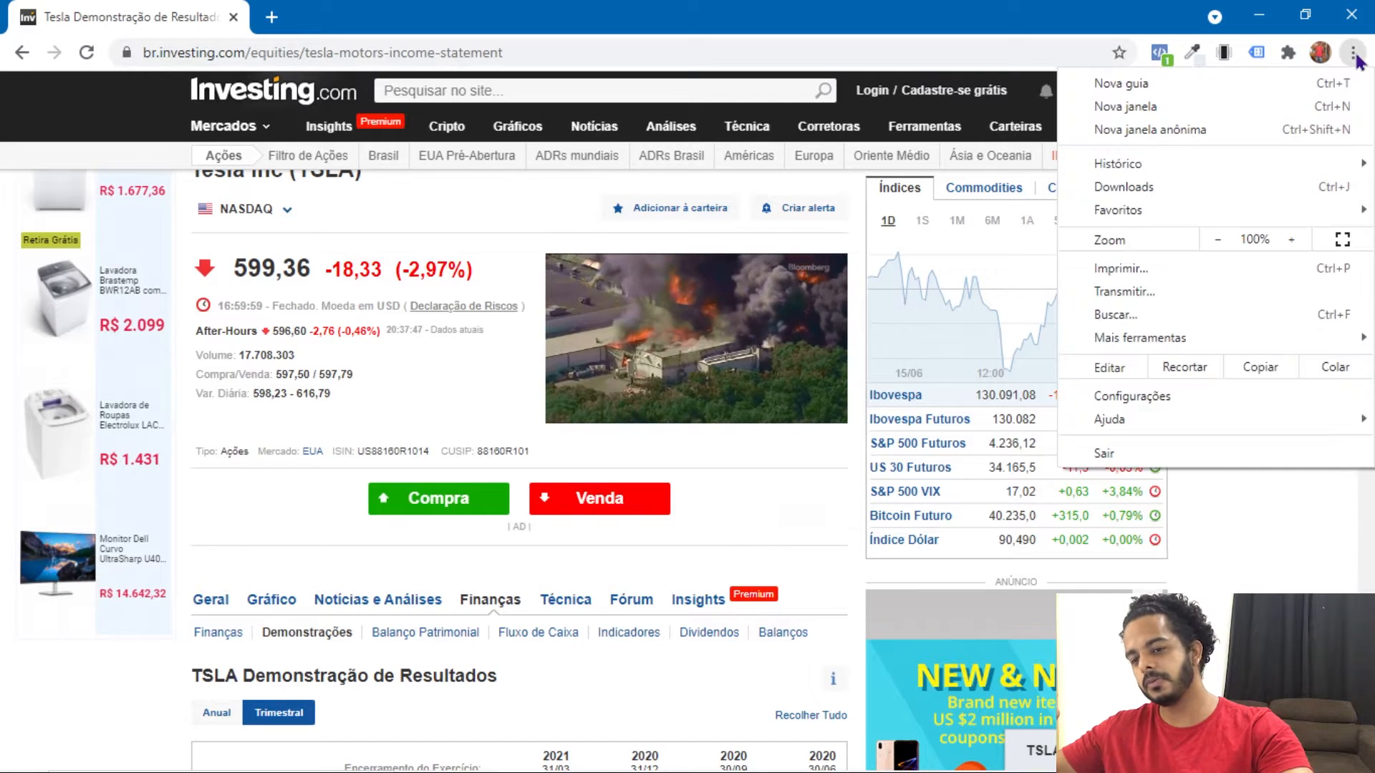
mouse_move(1233, 350)
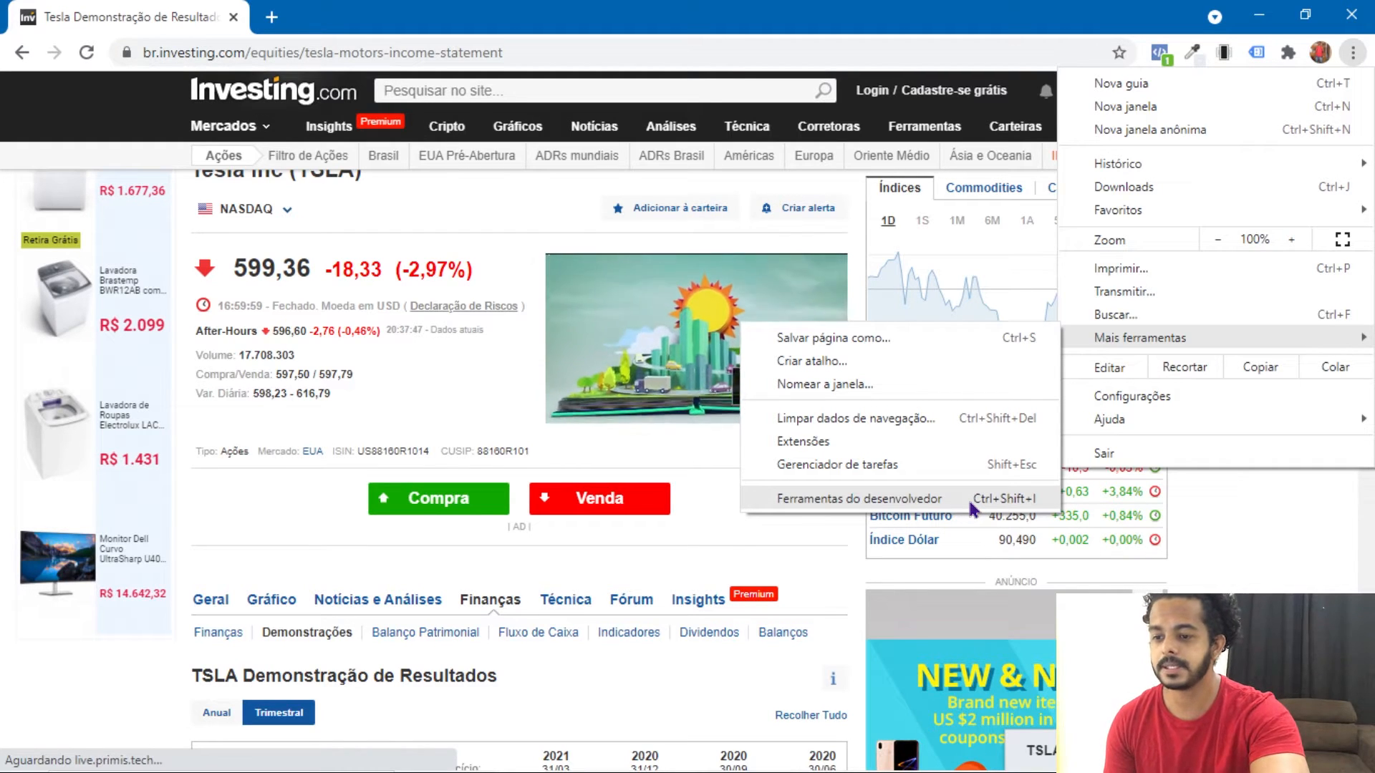
left_click(859, 499)
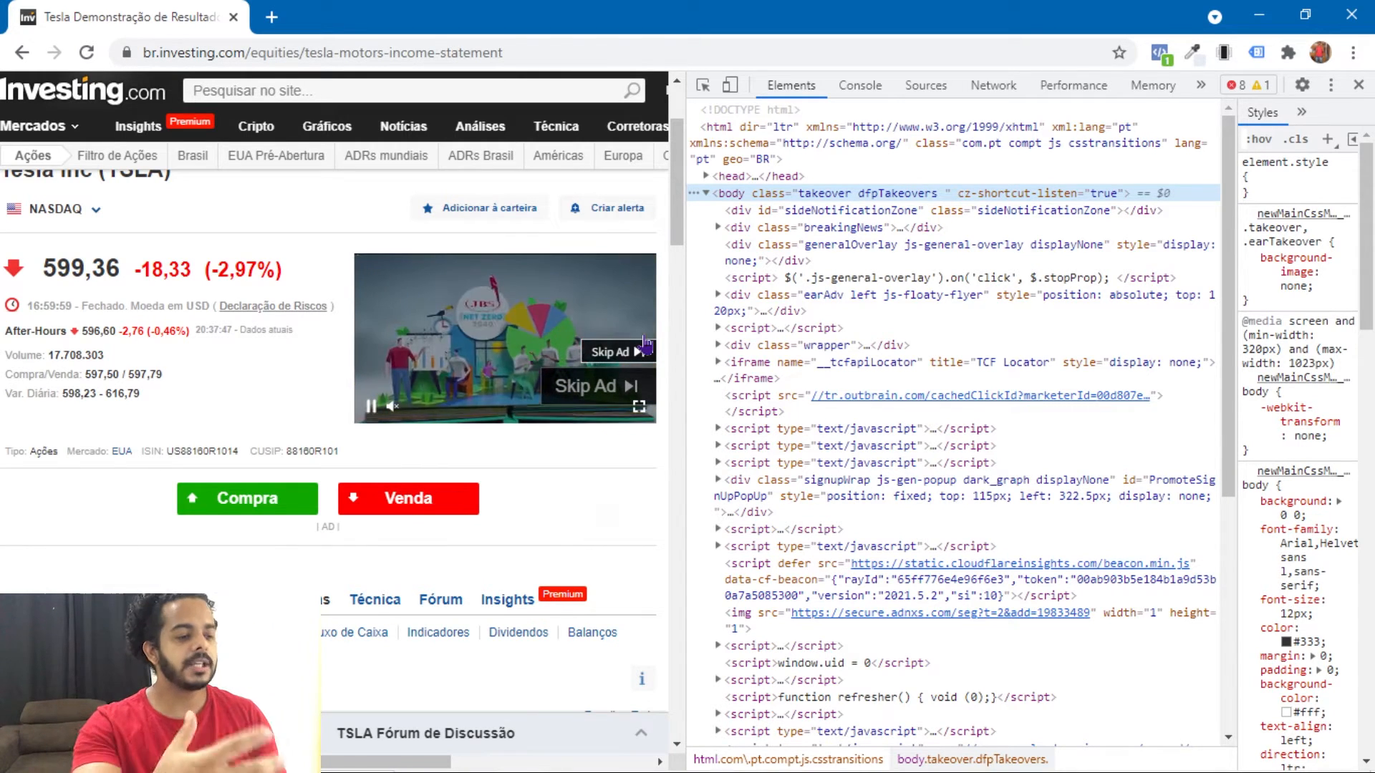
Step: Examine the HTML source of the Tesla income statement page from beginning to end
scroll(970, 458, "down", 5)
scroll(972, 495, "up", 5)
scroll(968, 494, "down", 5)
scroll(967, 497, "up", 5)
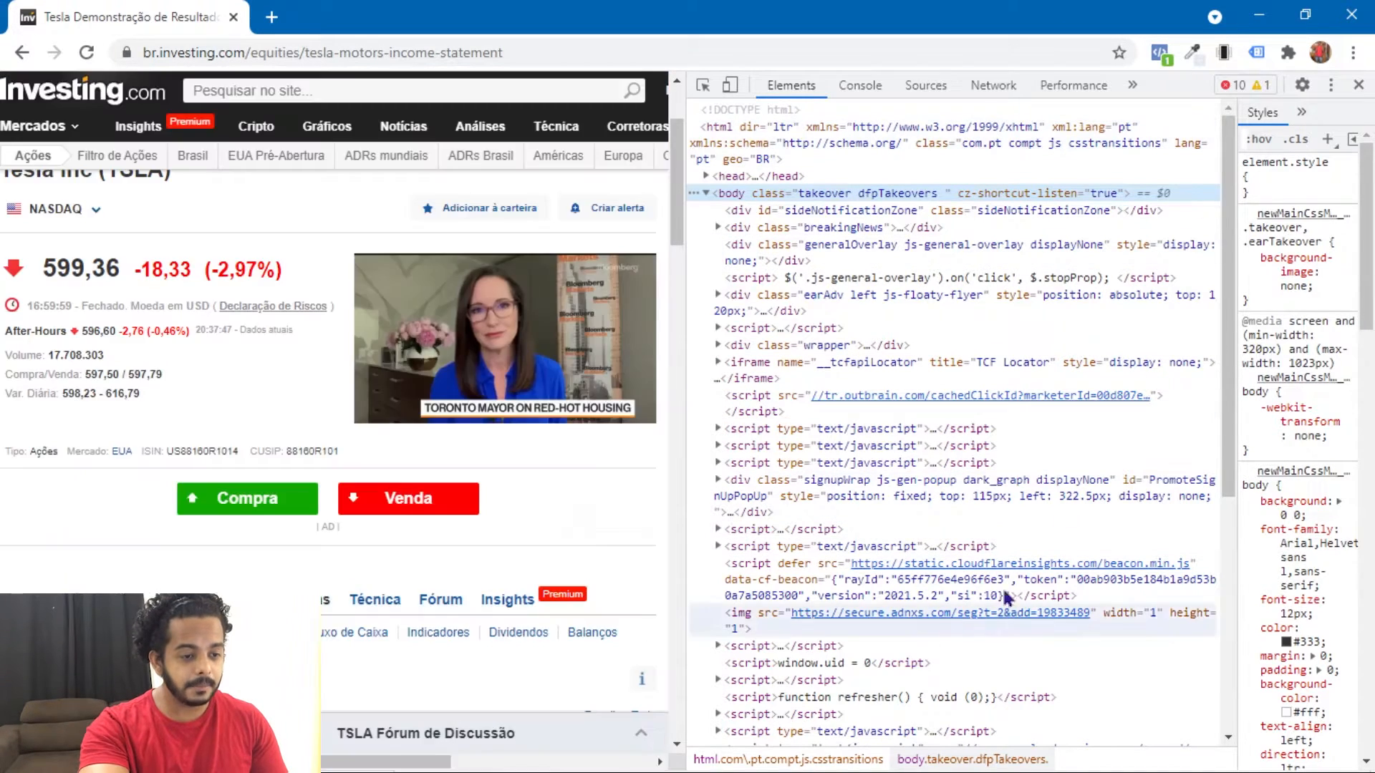
mouse_move(1065, 462)
scroll(1067, 472, "down", 5)
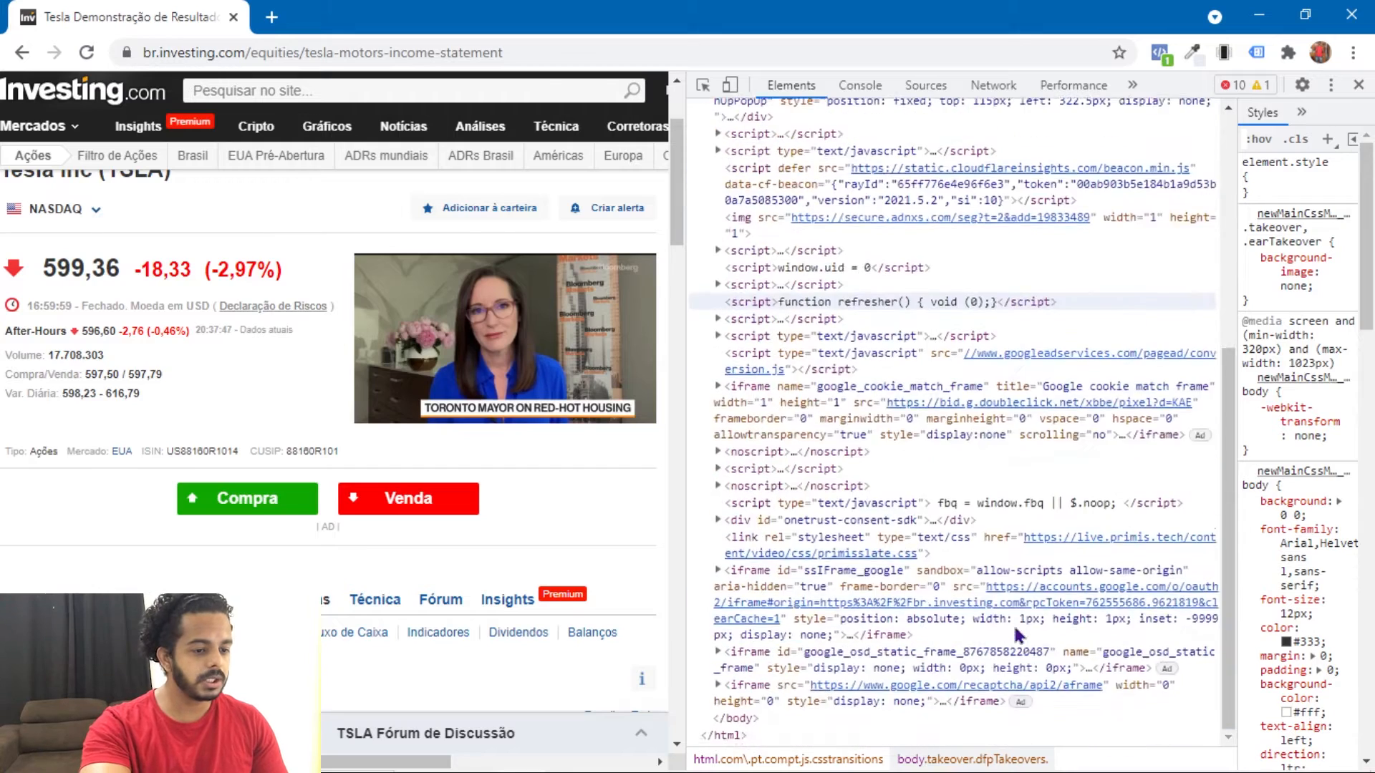
scroll(1074, 480, "up", 5)
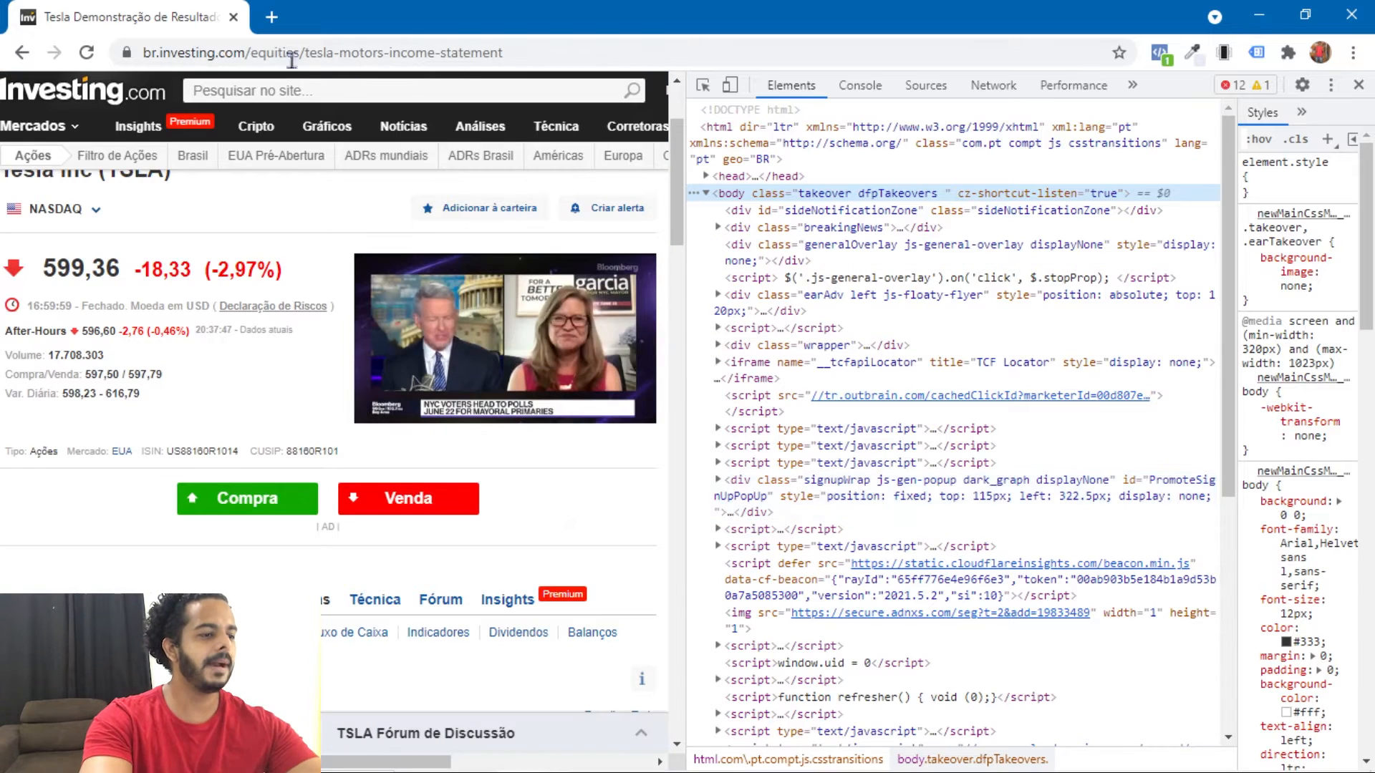
Step: Open dominacaodashboards.com.br in a new browser tab
left_click(274, 26)
type("dominacaodashboards.com.br")
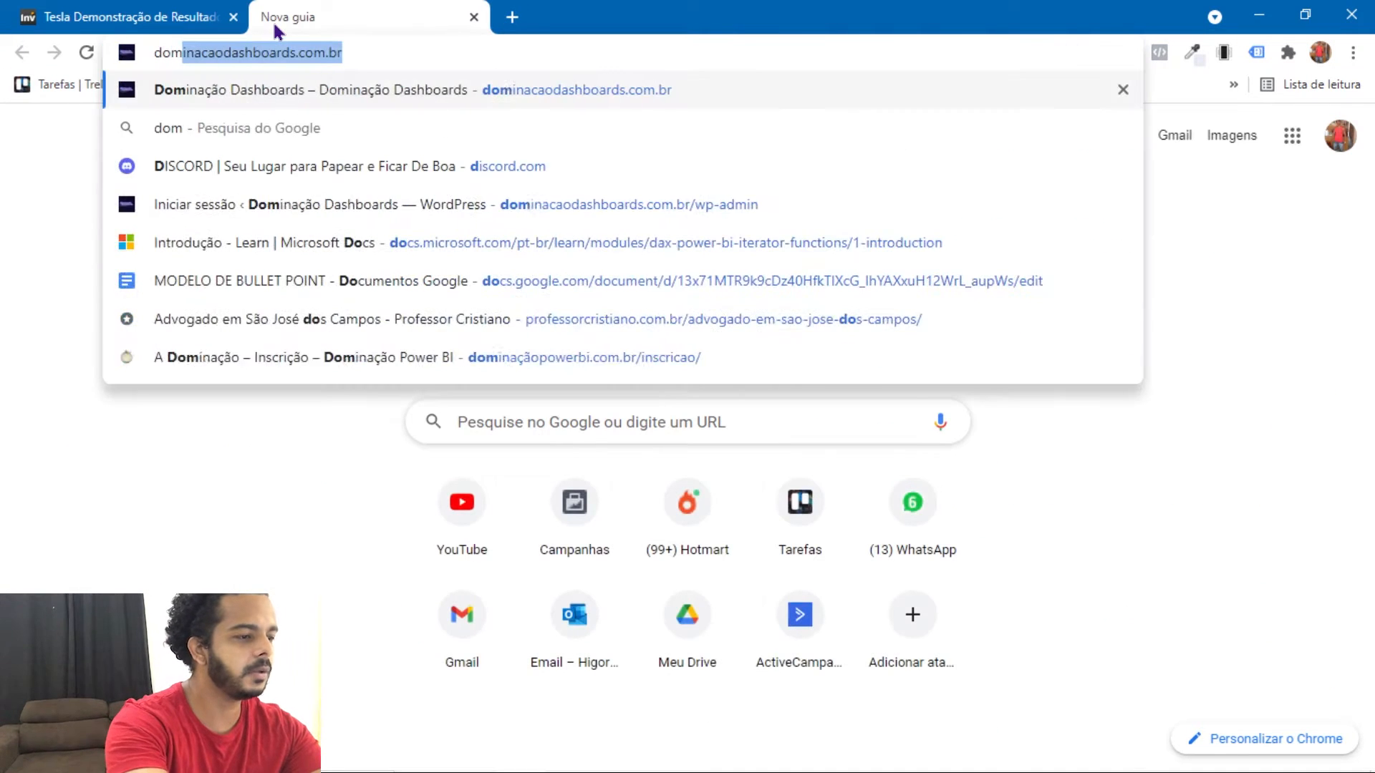
key("Return")
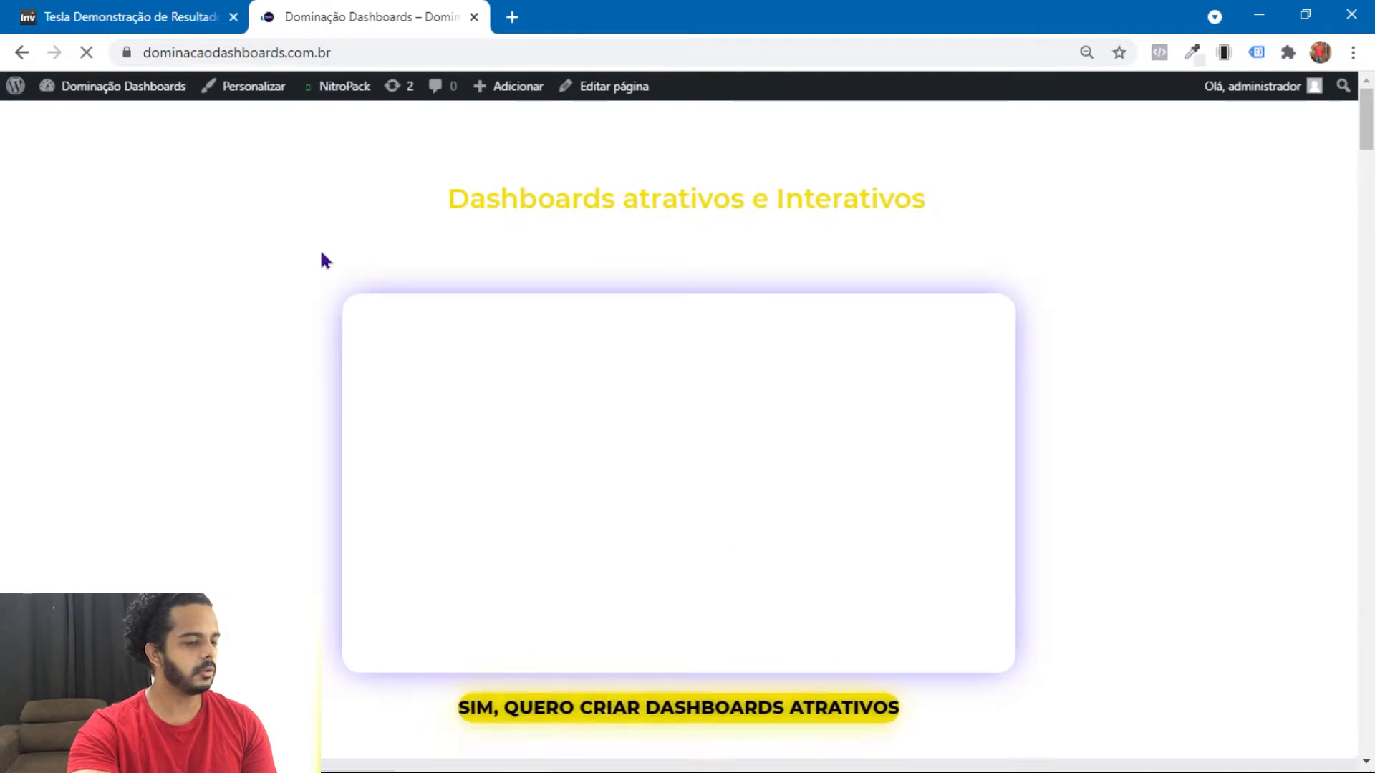
Step: Look through the sections of the Dominação Dashboards course page and close its tab
scroll(262, 295, "down", 2)
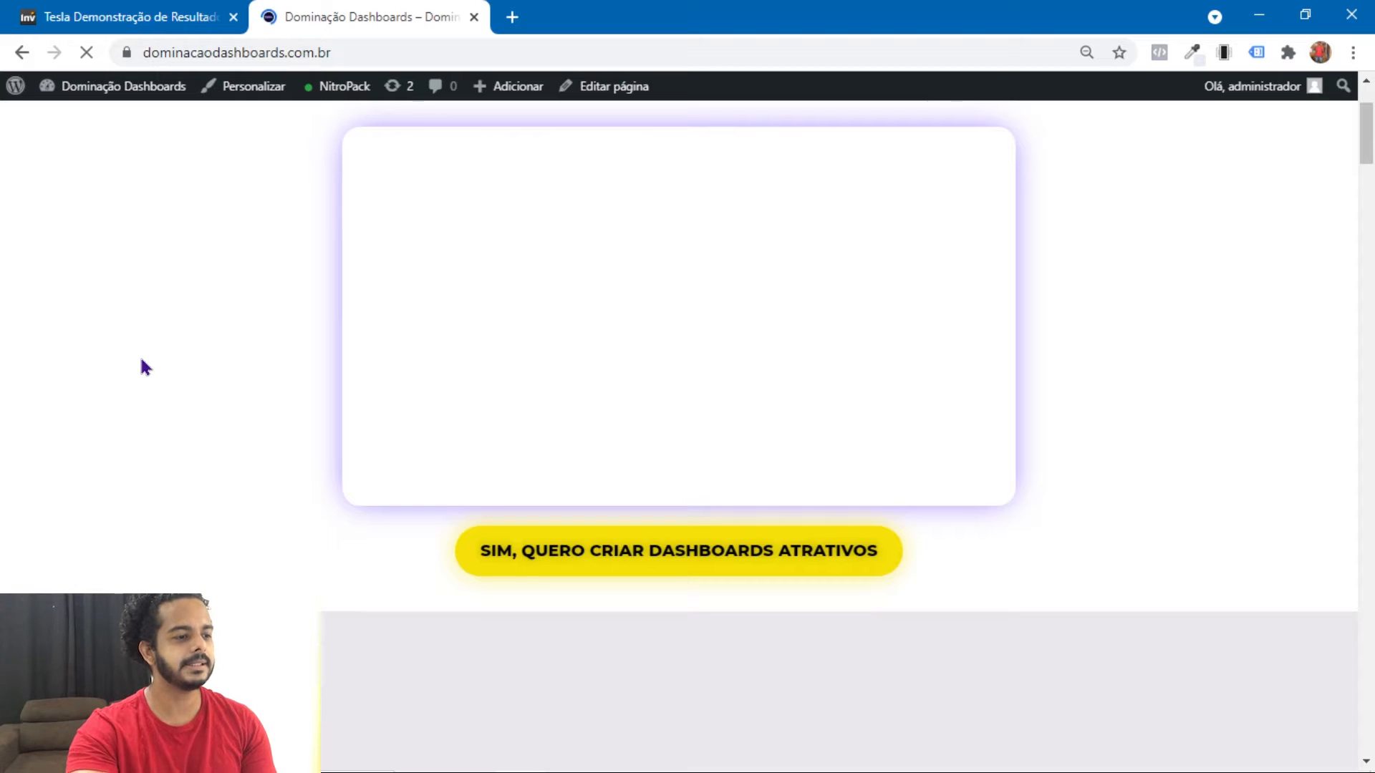
scroll(143, 369, "down", 2)
scroll(161, 398, "up", 4)
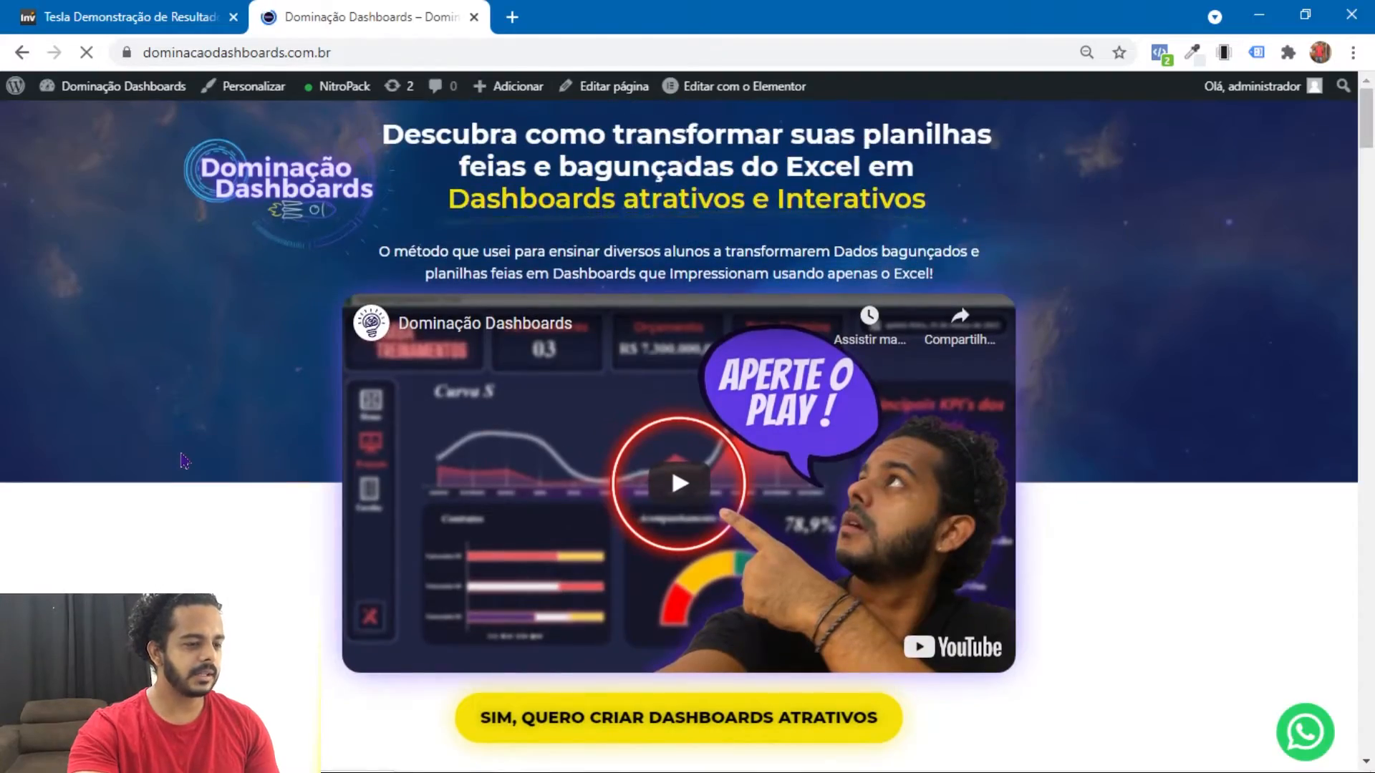
scroll(184, 461, "down", 20)
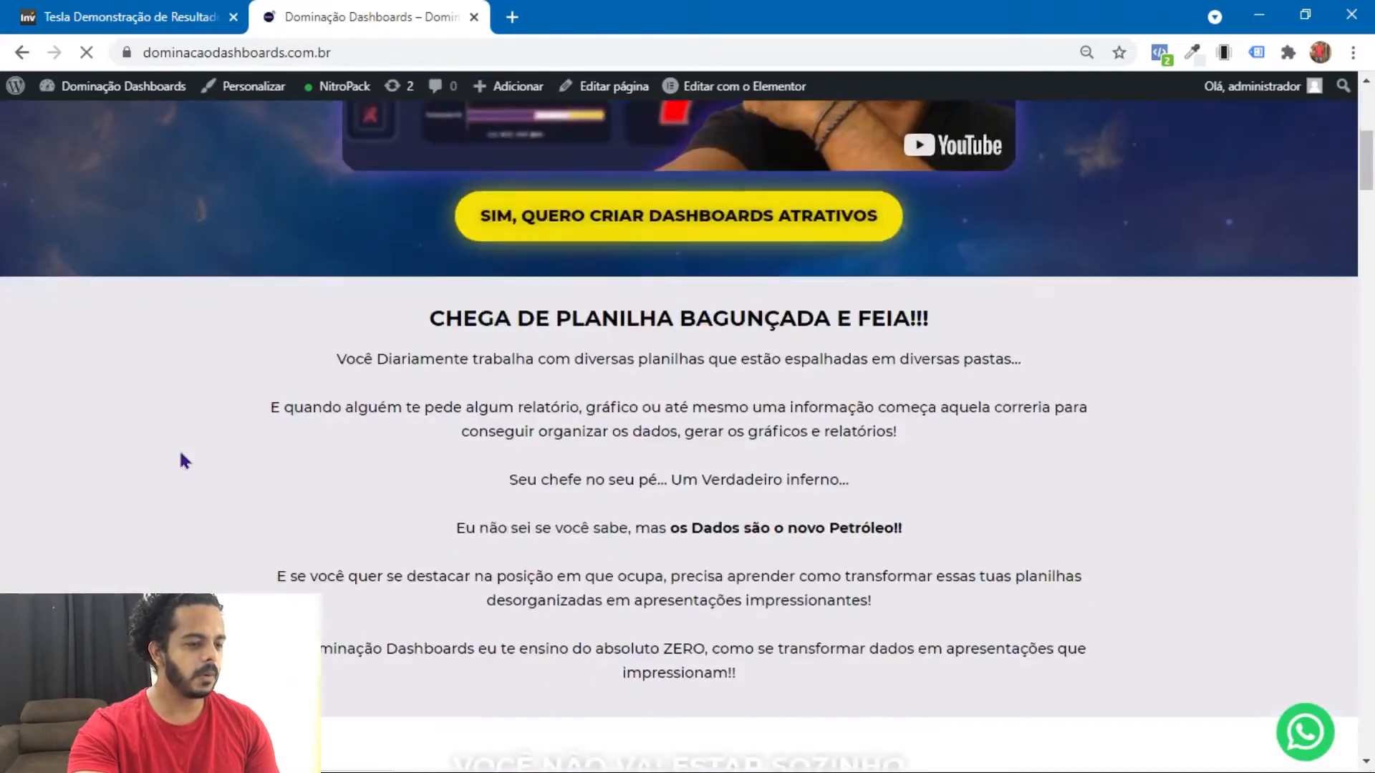
scroll(184, 460, "up", 20)
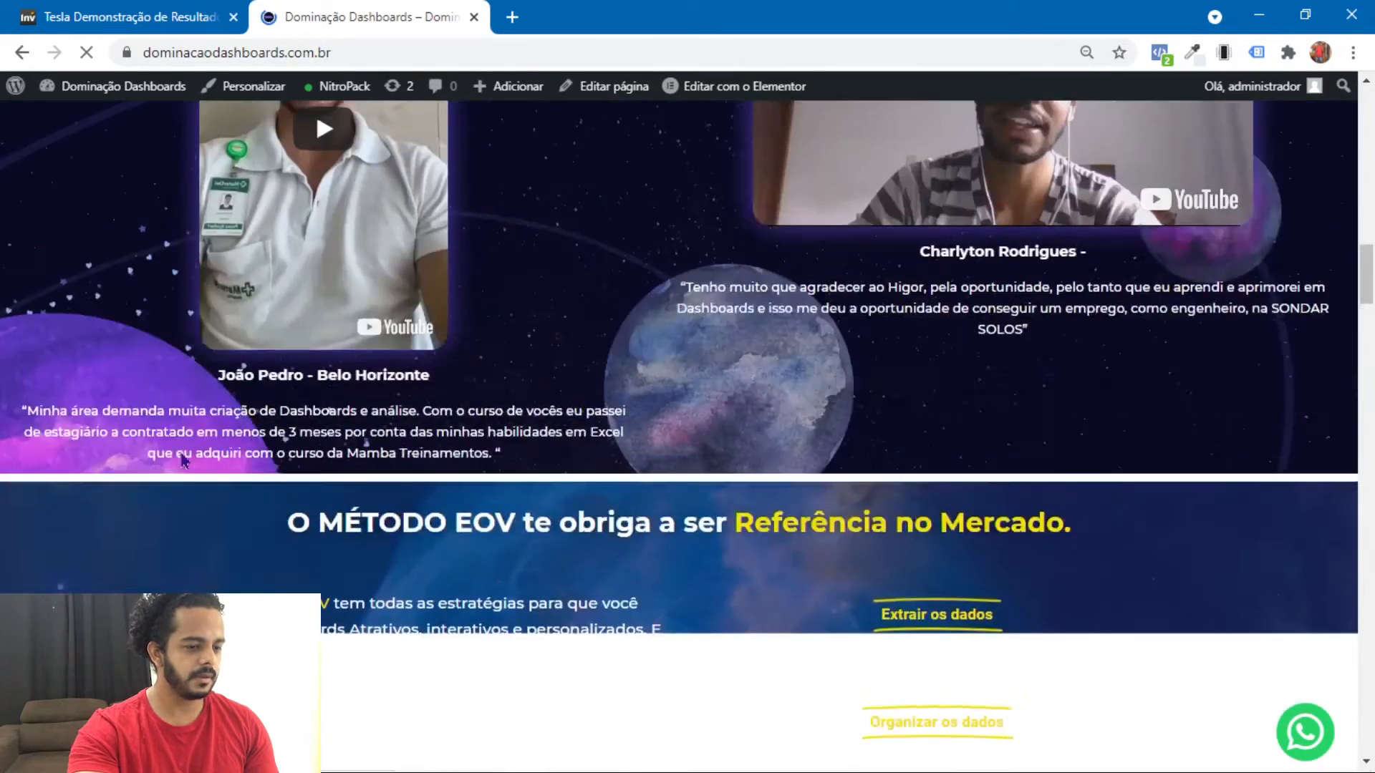
scroll(184, 460, "down", 5)
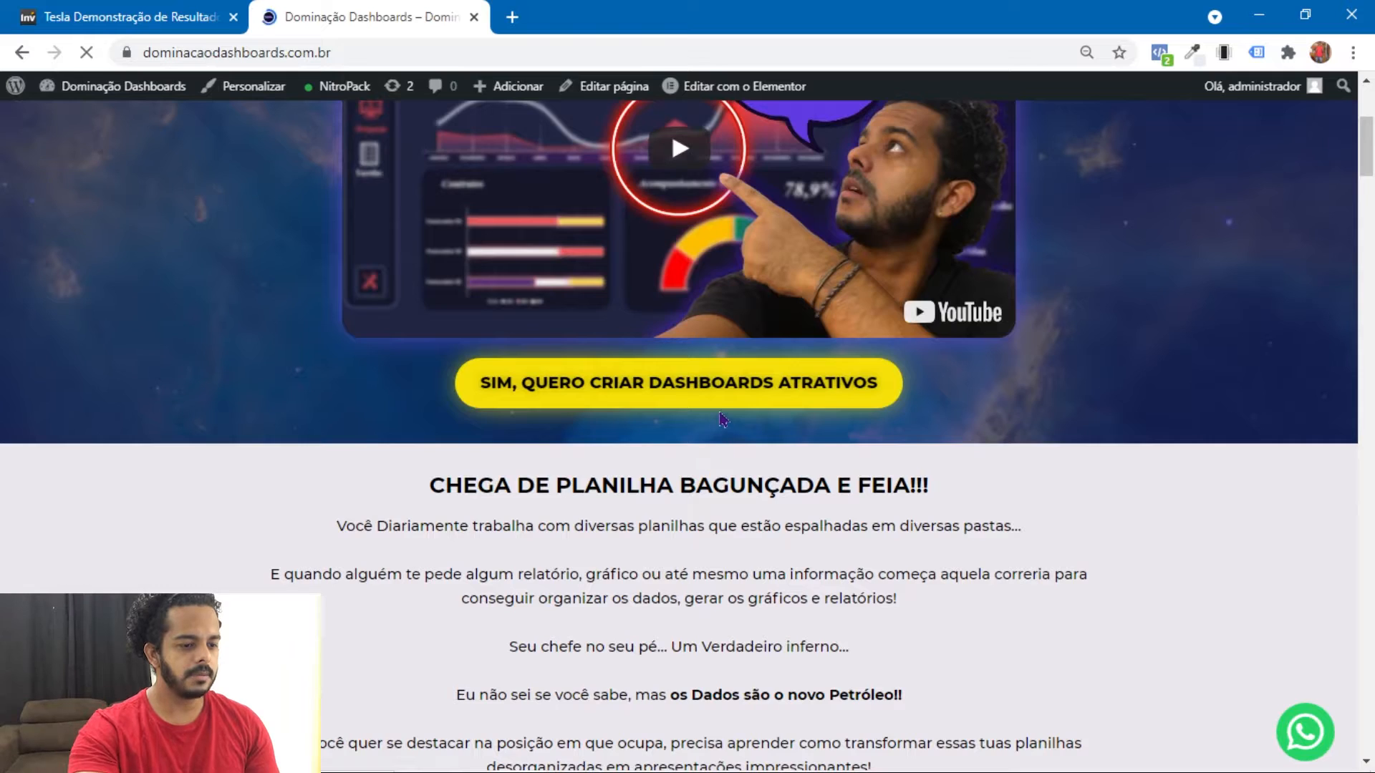
scroll(401, 471, "up", 5)
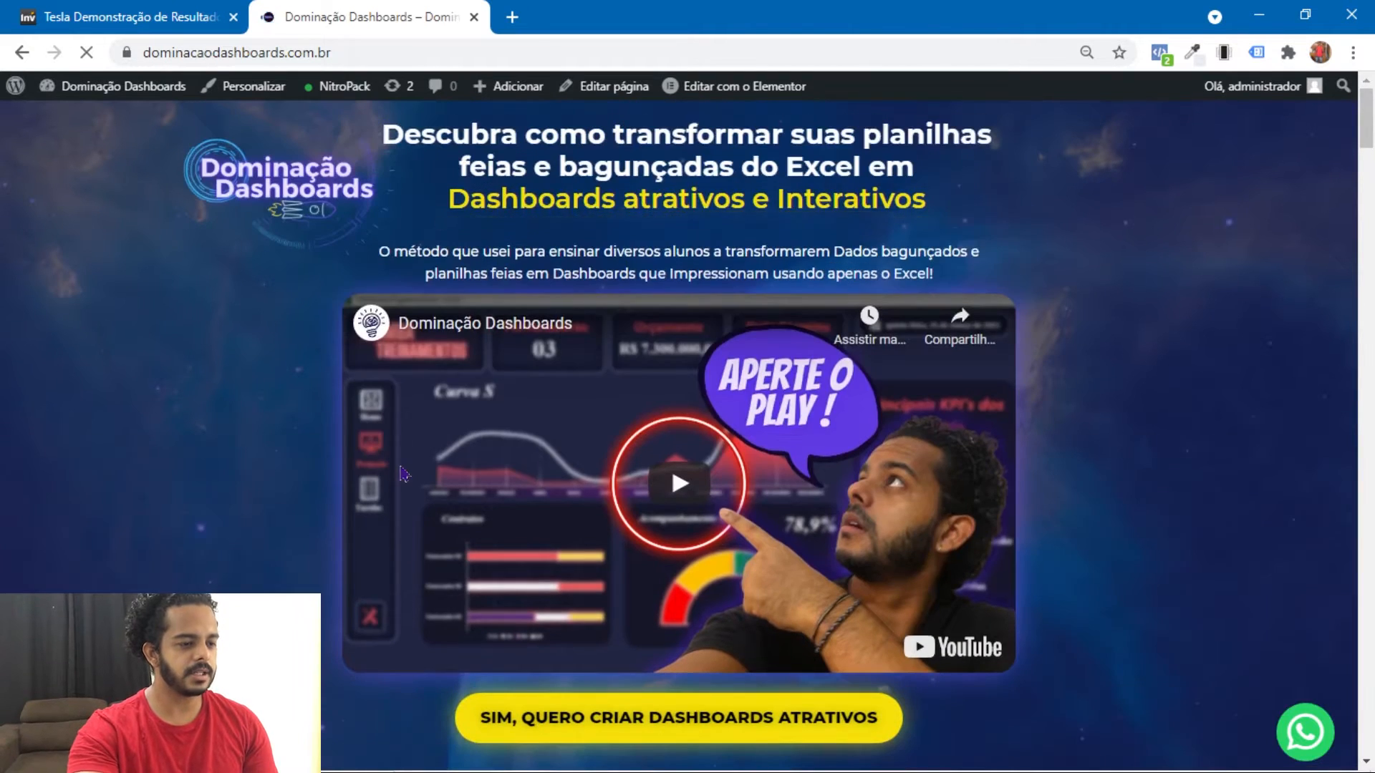
scroll(697, 258, "down", 15)
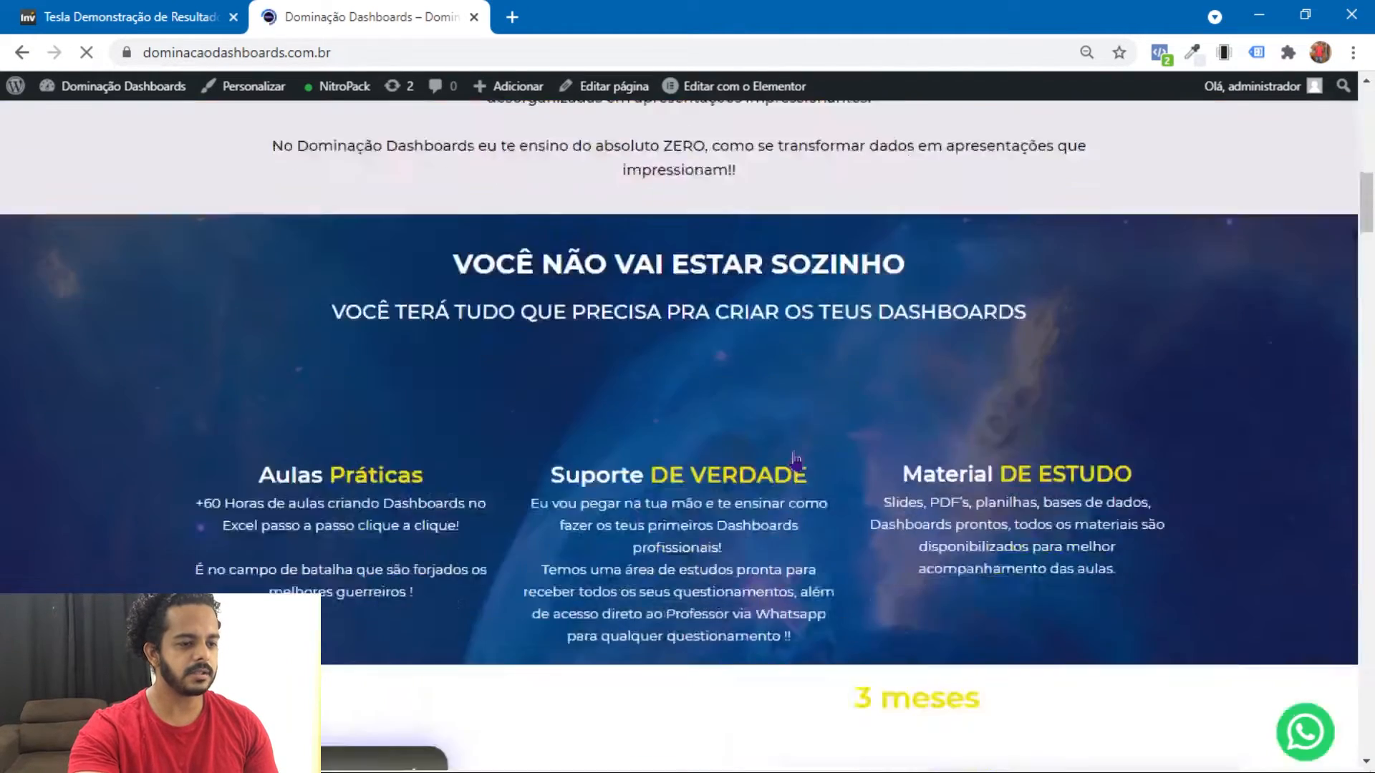
scroll(544, 444, "down", 5)
scroll(645, 401, "up", 3)
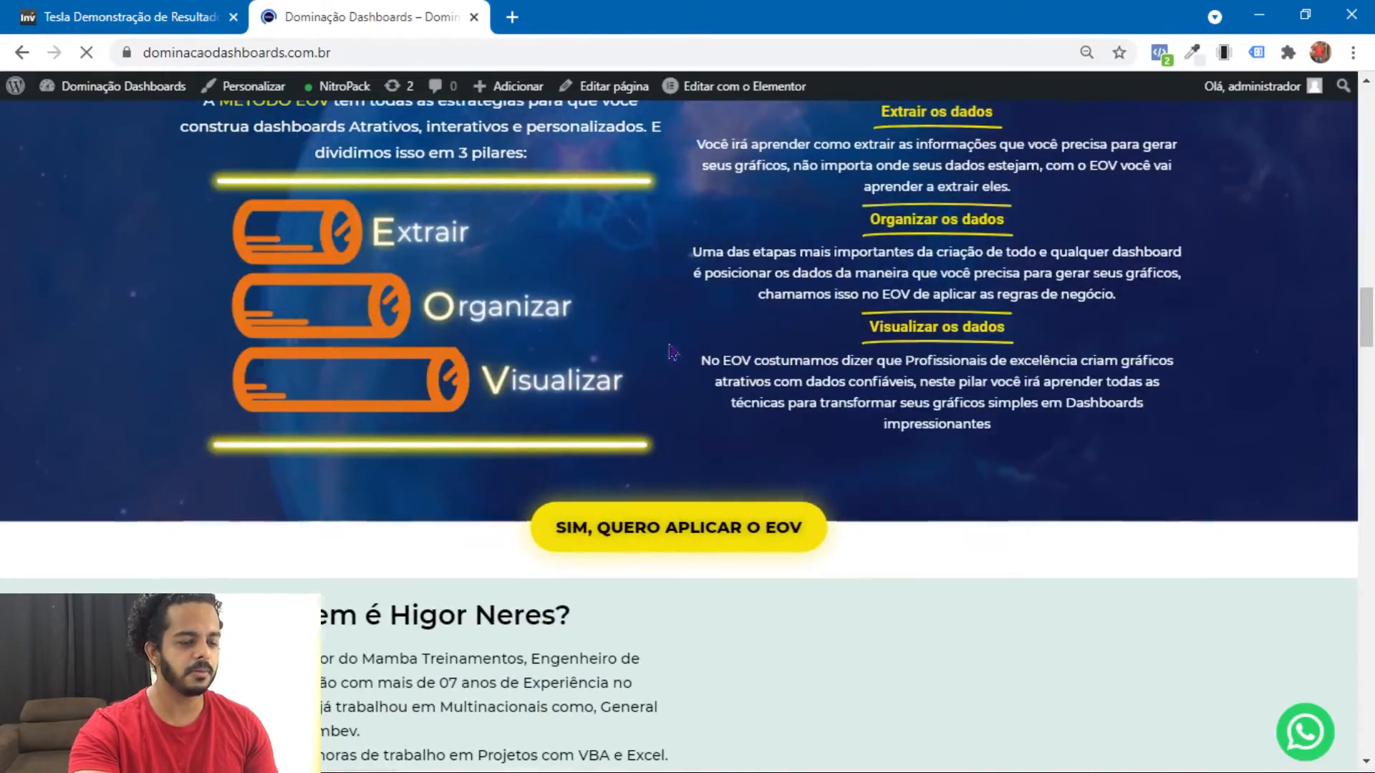
scroll(687, 386, "up", 10)
scroll(714, 412, "up", 5)
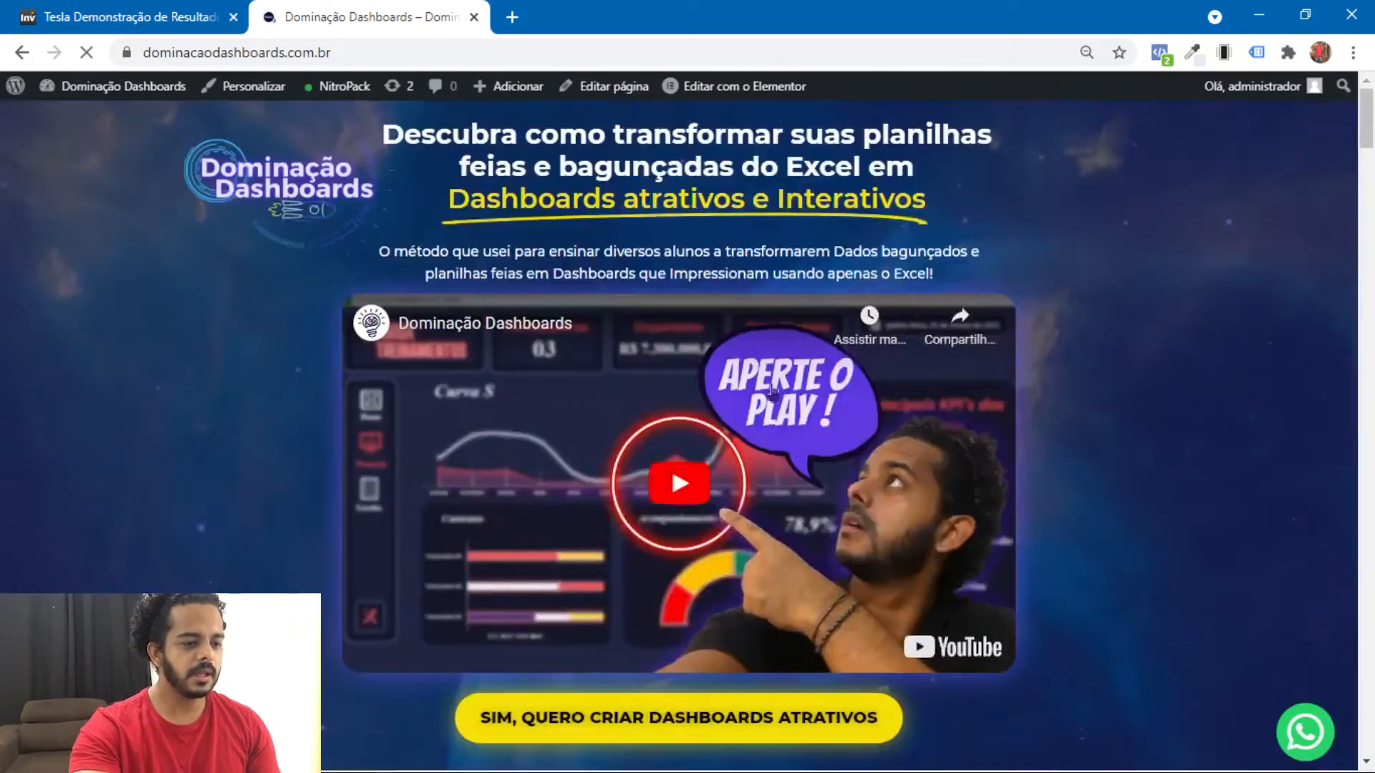
scroll(1103, 398, "down", 20)
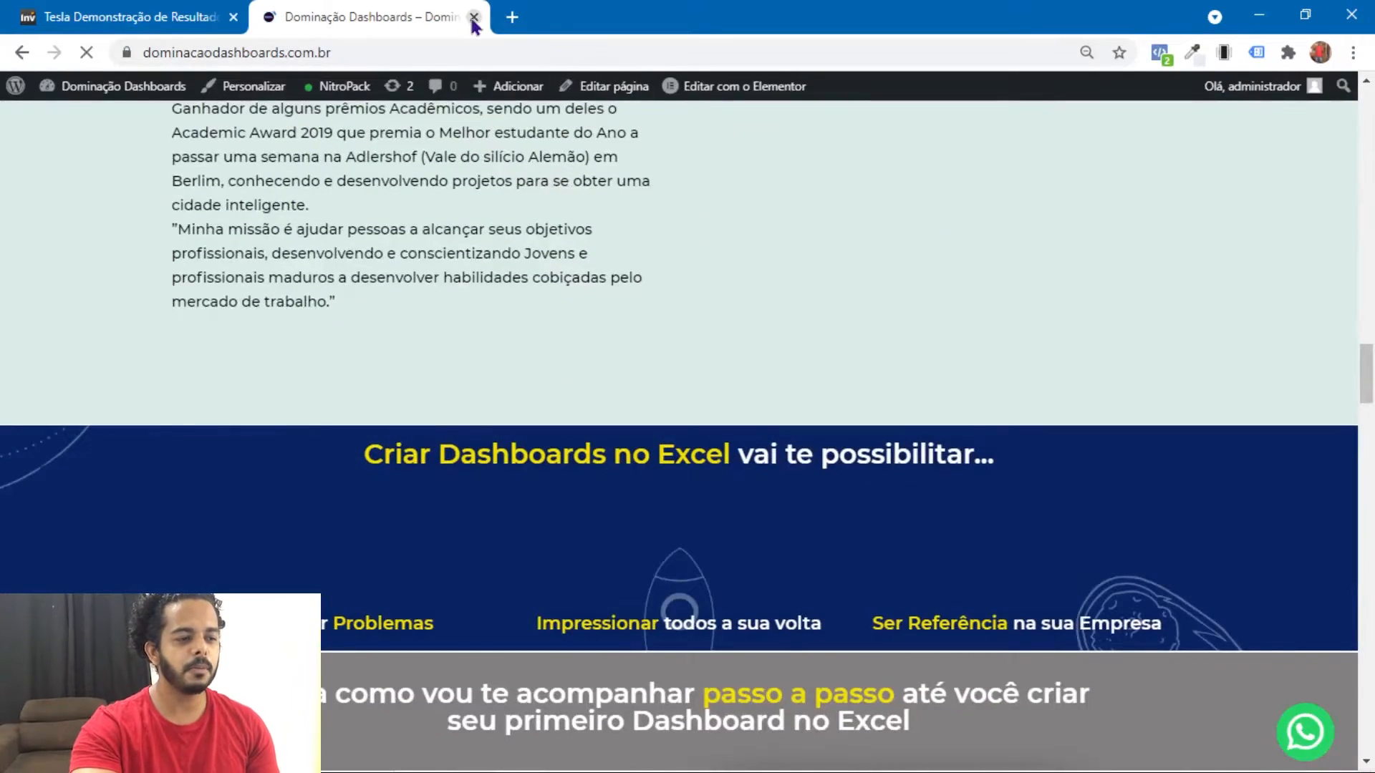
left_click(473, 17)
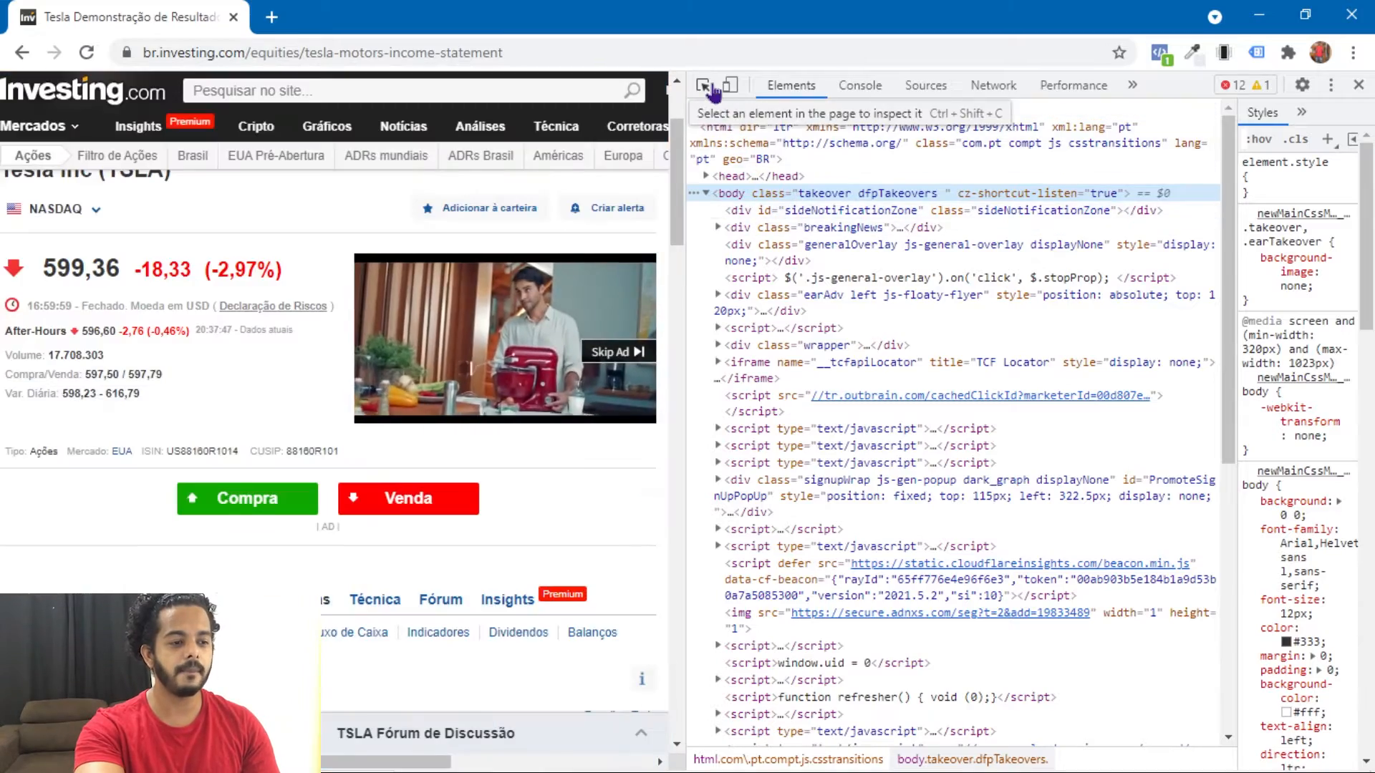
Step: Inspect the "Outras Despesas Operacionais, Líquidas" label in the income statement table to locate its HTML element
left_click(703, 86)
scroll(480, 429, "down", 4)
scroll(480, 430, "down", 3)
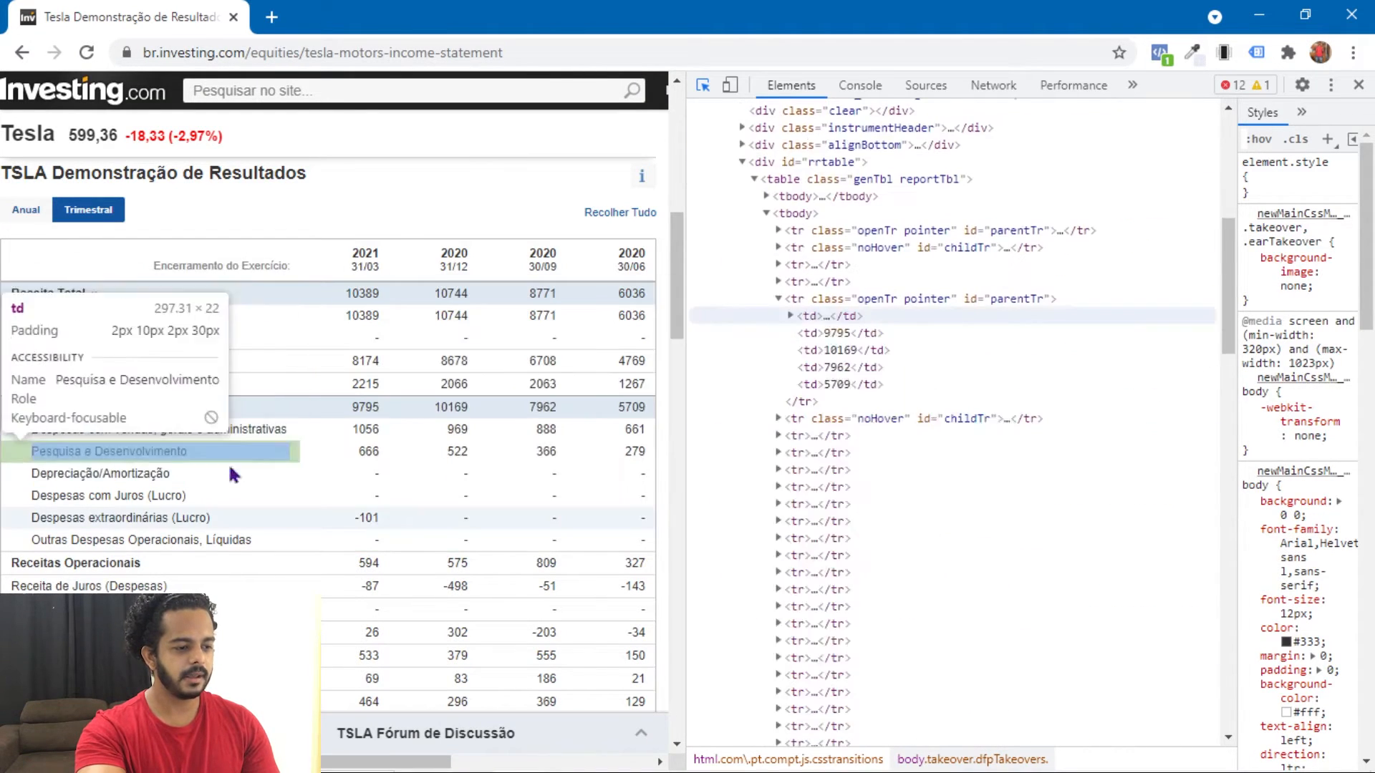
scroll(230, 486, "down", 2)
scroll(237, 462, "down", 2)
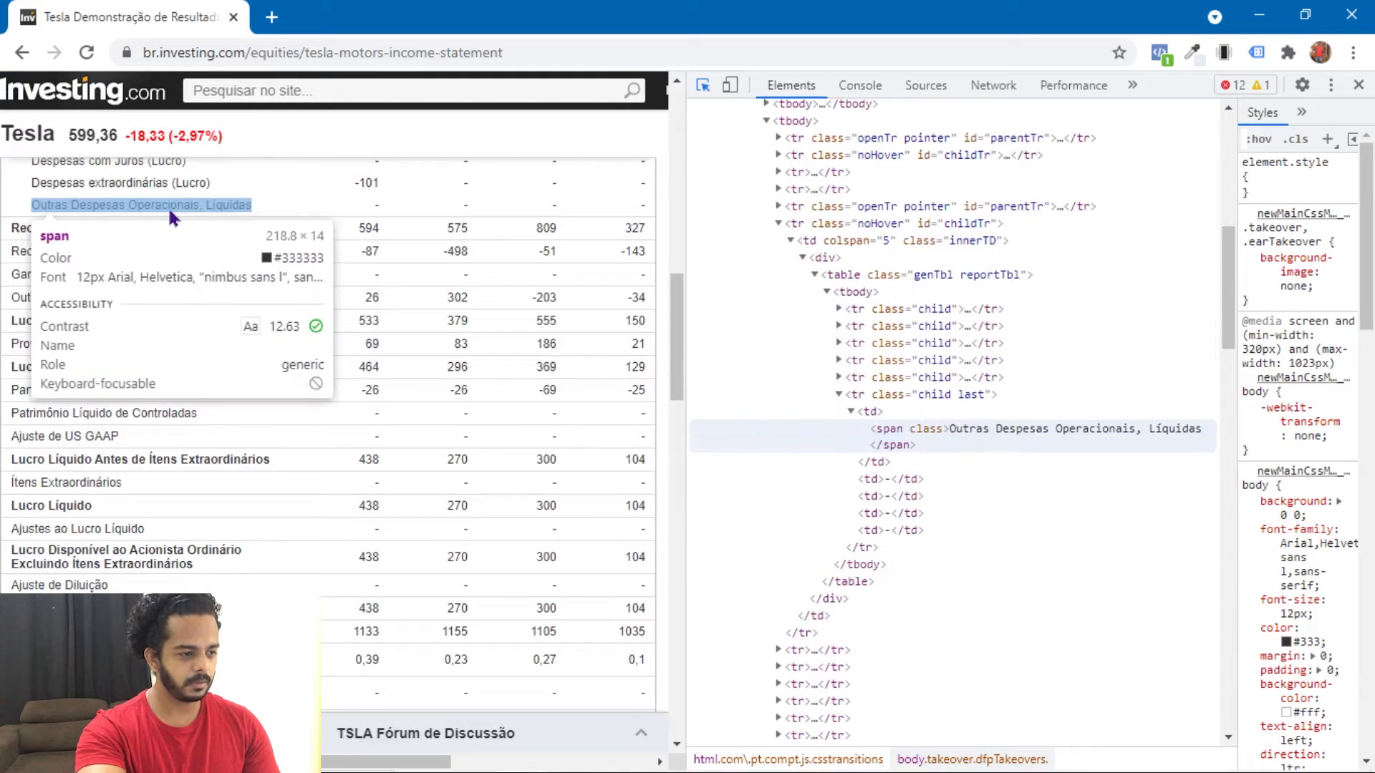
left_click(169, 205)
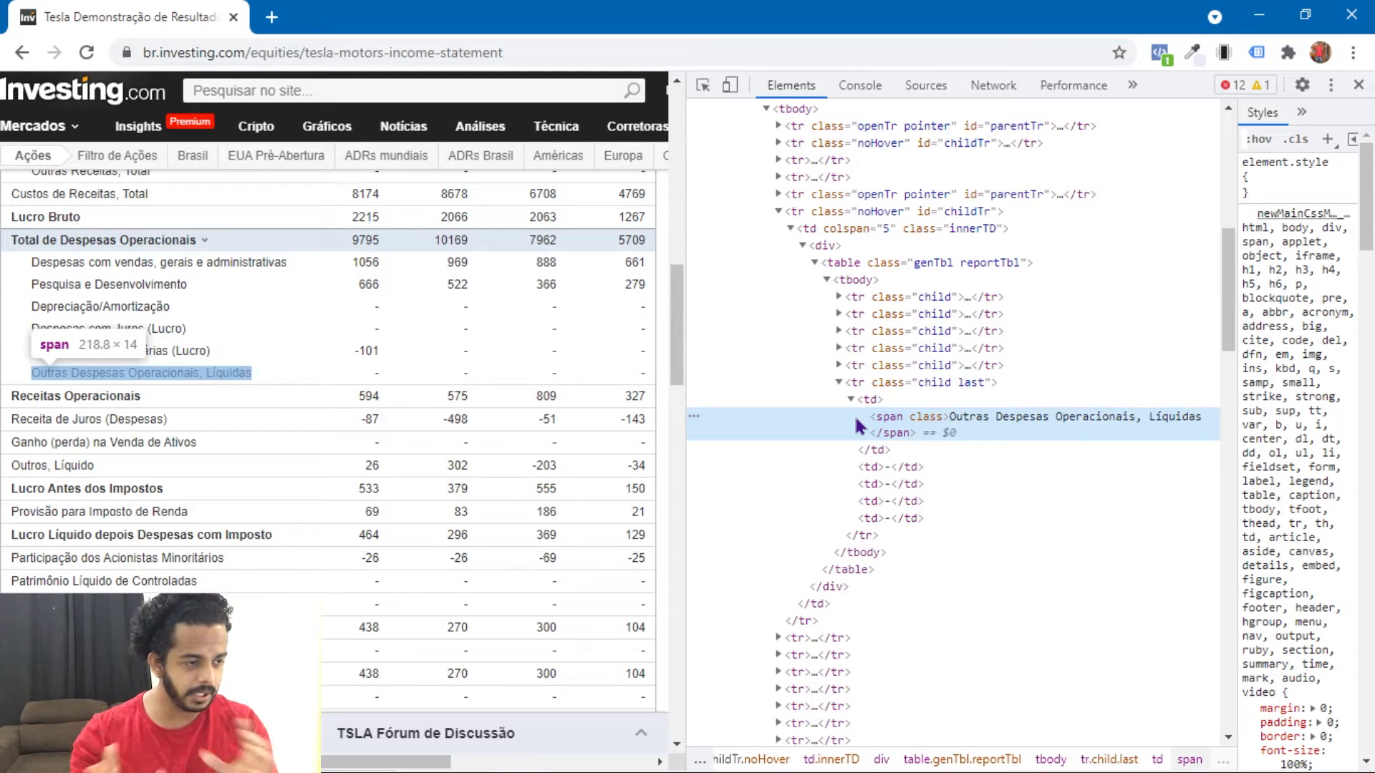
Step: Copy the full web address of the Tesla income statement page
left_click(459, 63)
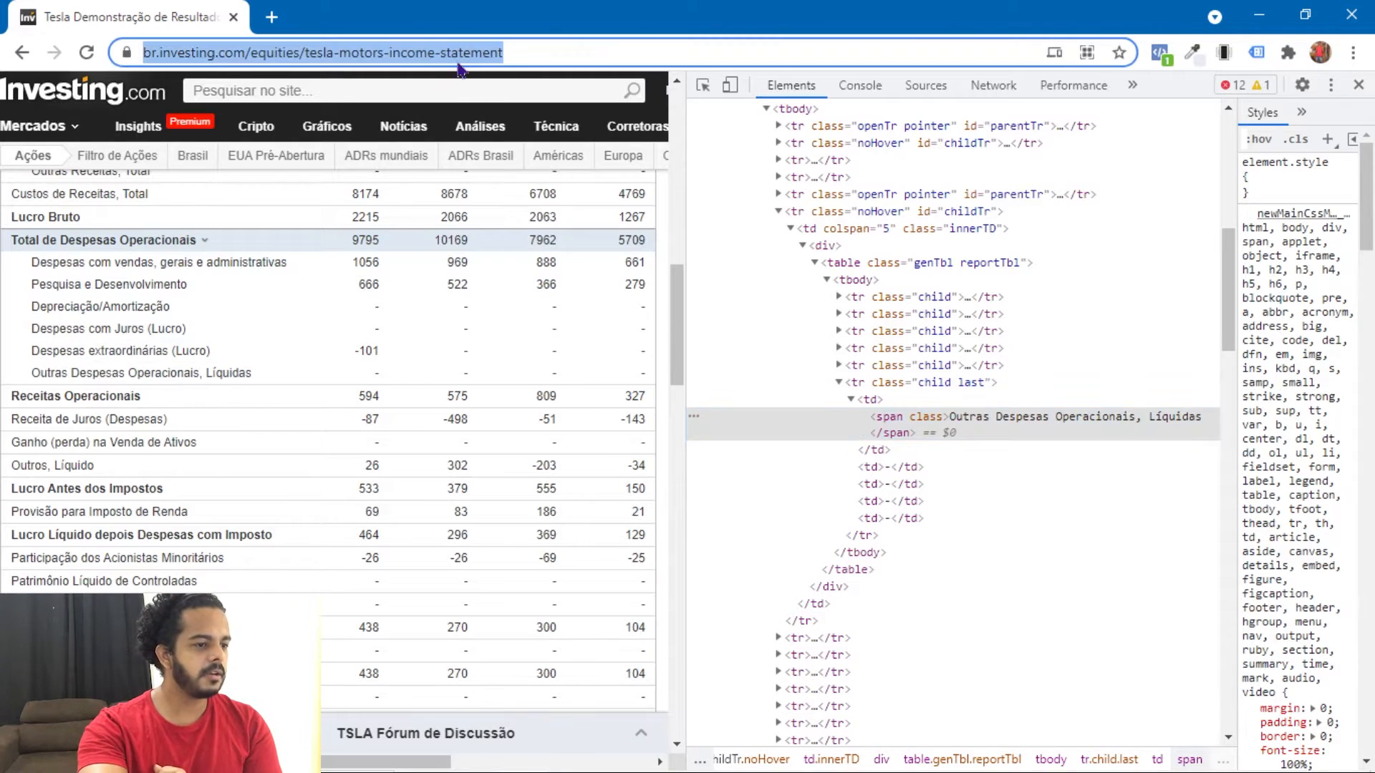
right_click(459, 65)
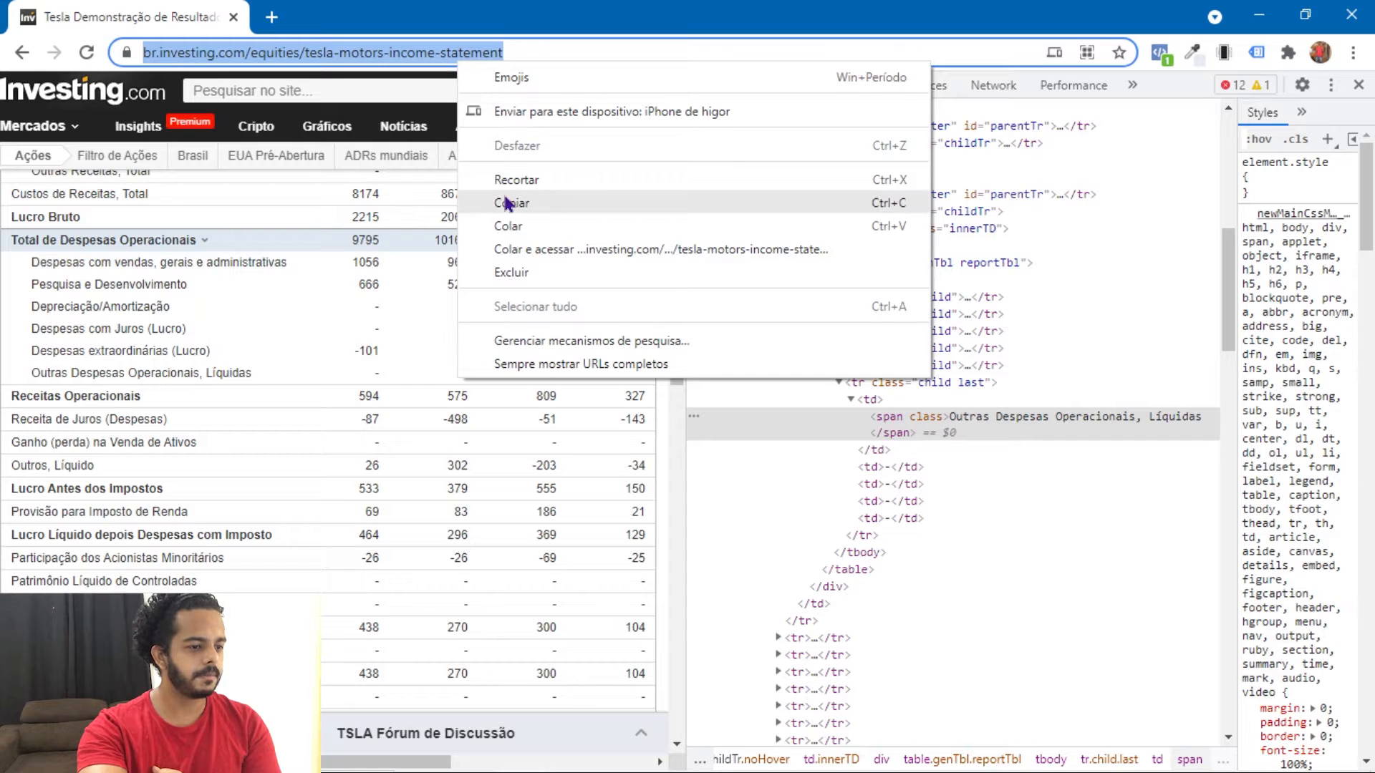
left_click(469, 200)
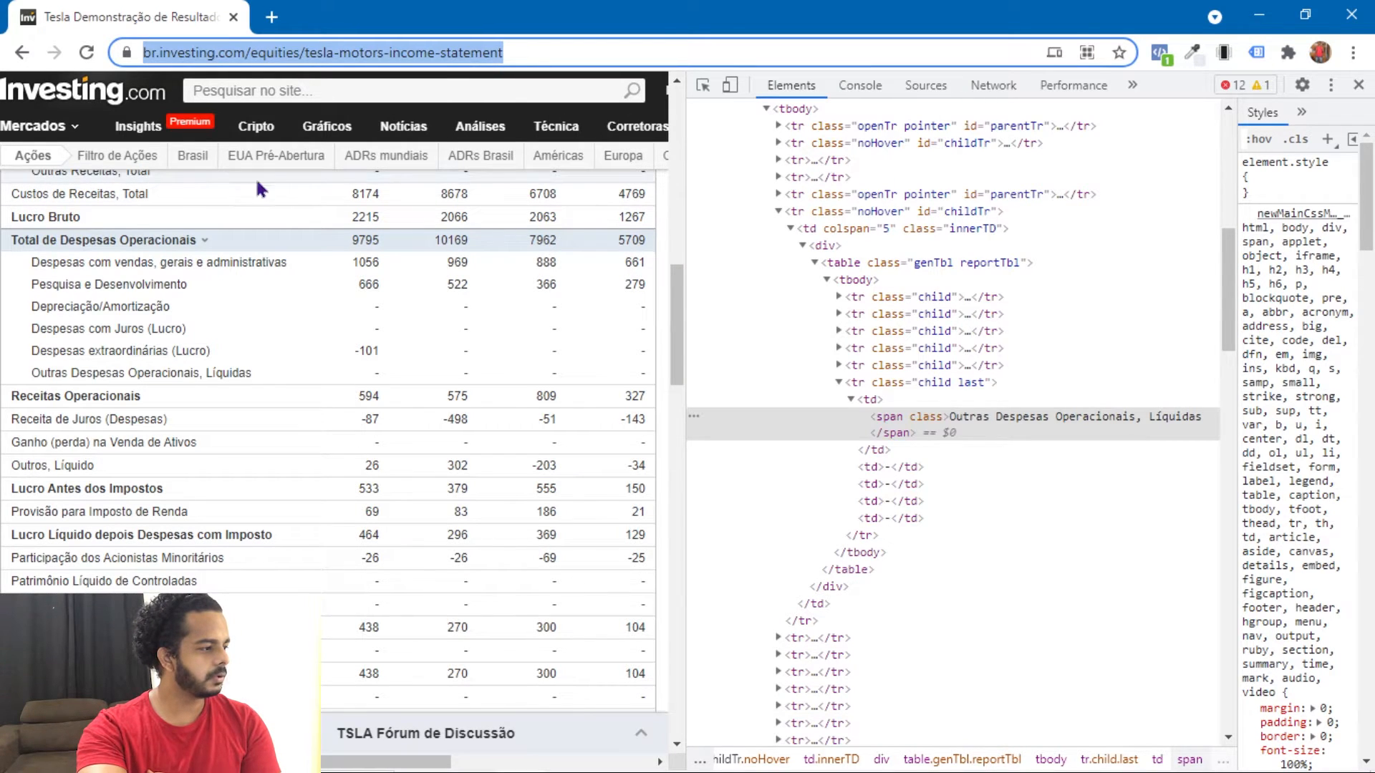
left_click_drag(151, 11, 0, 51)
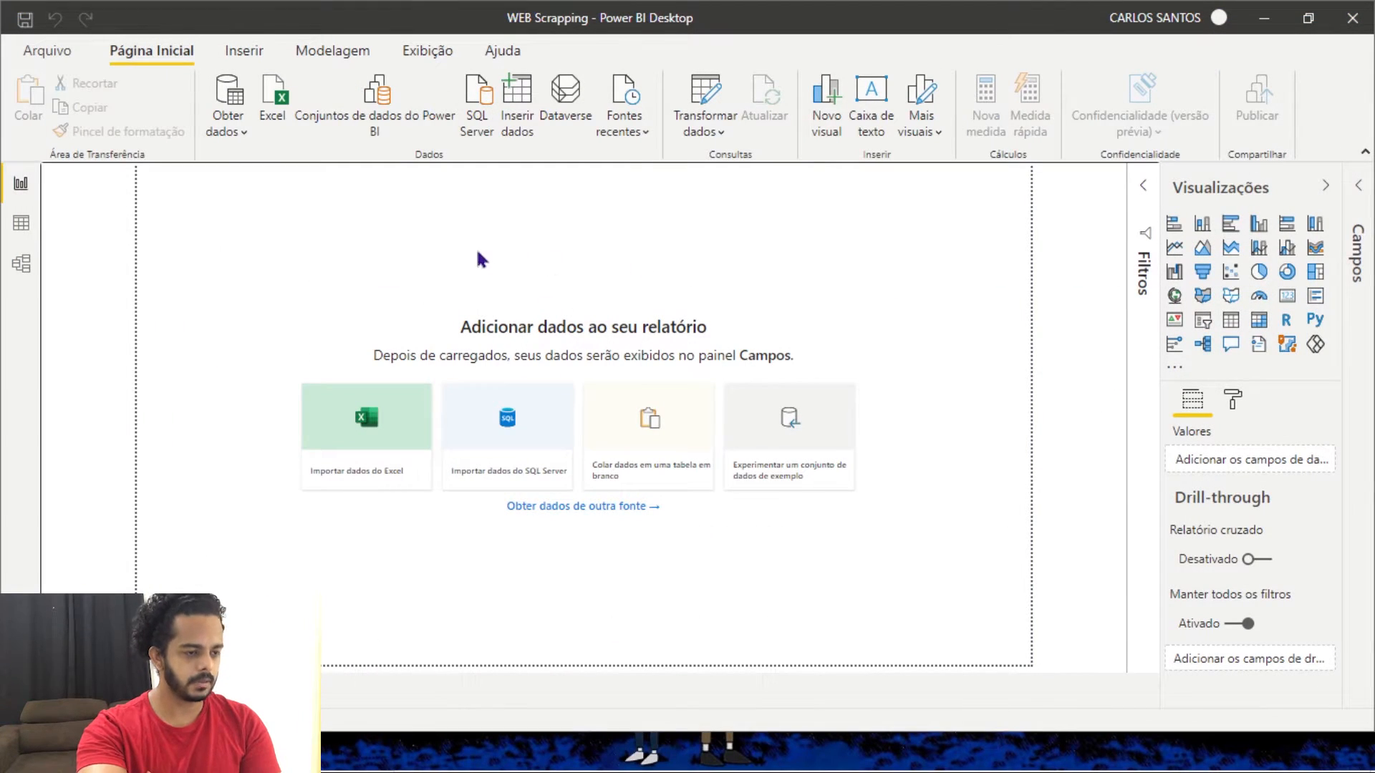
left_click(241, 135)
left_click(421, 164)
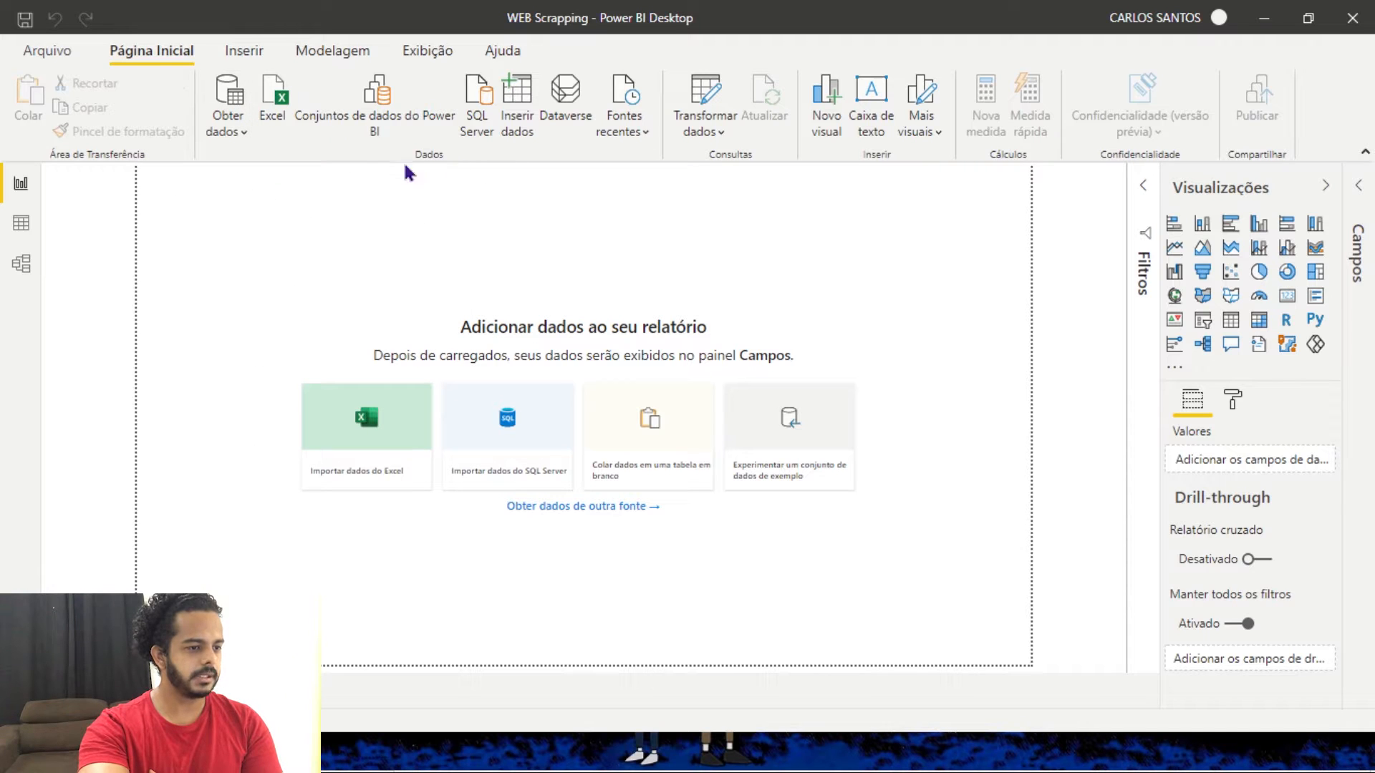
left_click(241, 135)
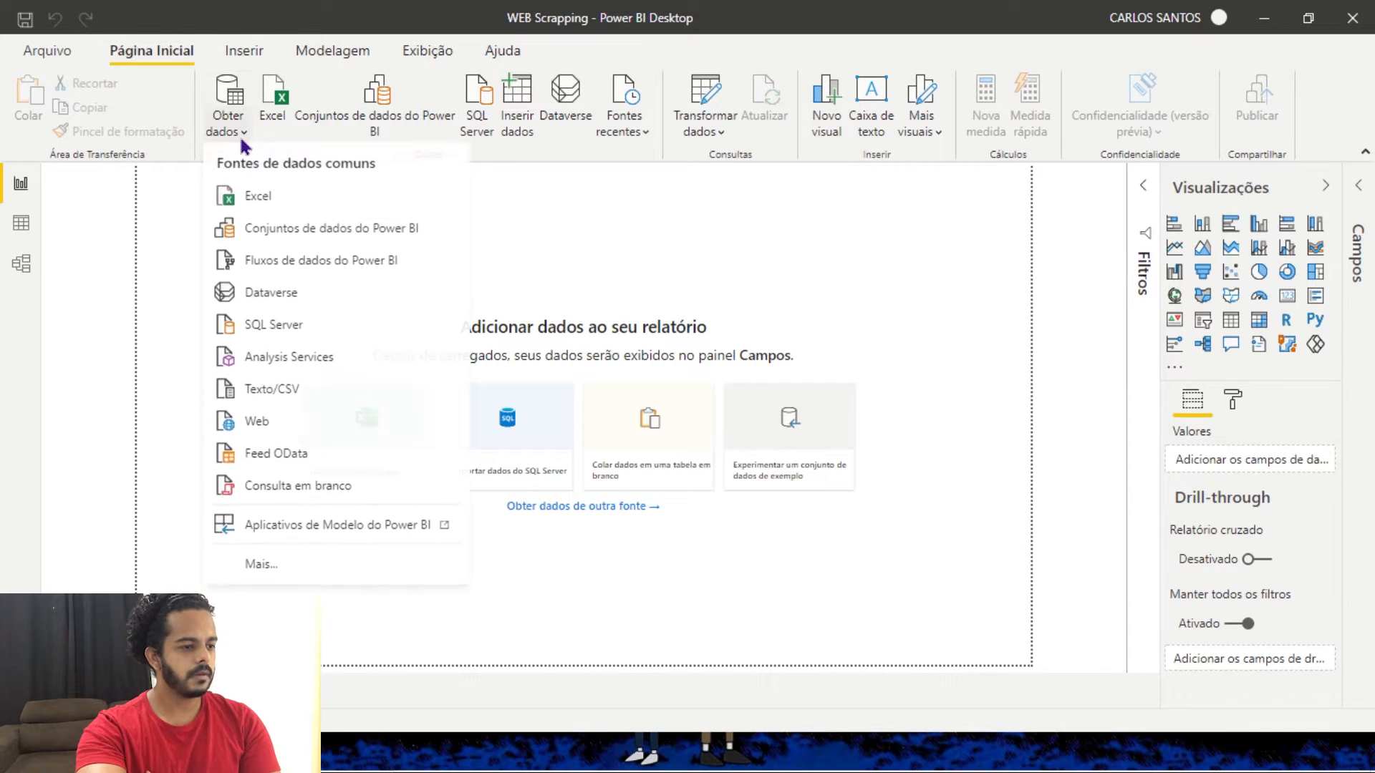
left_click(280, 423)
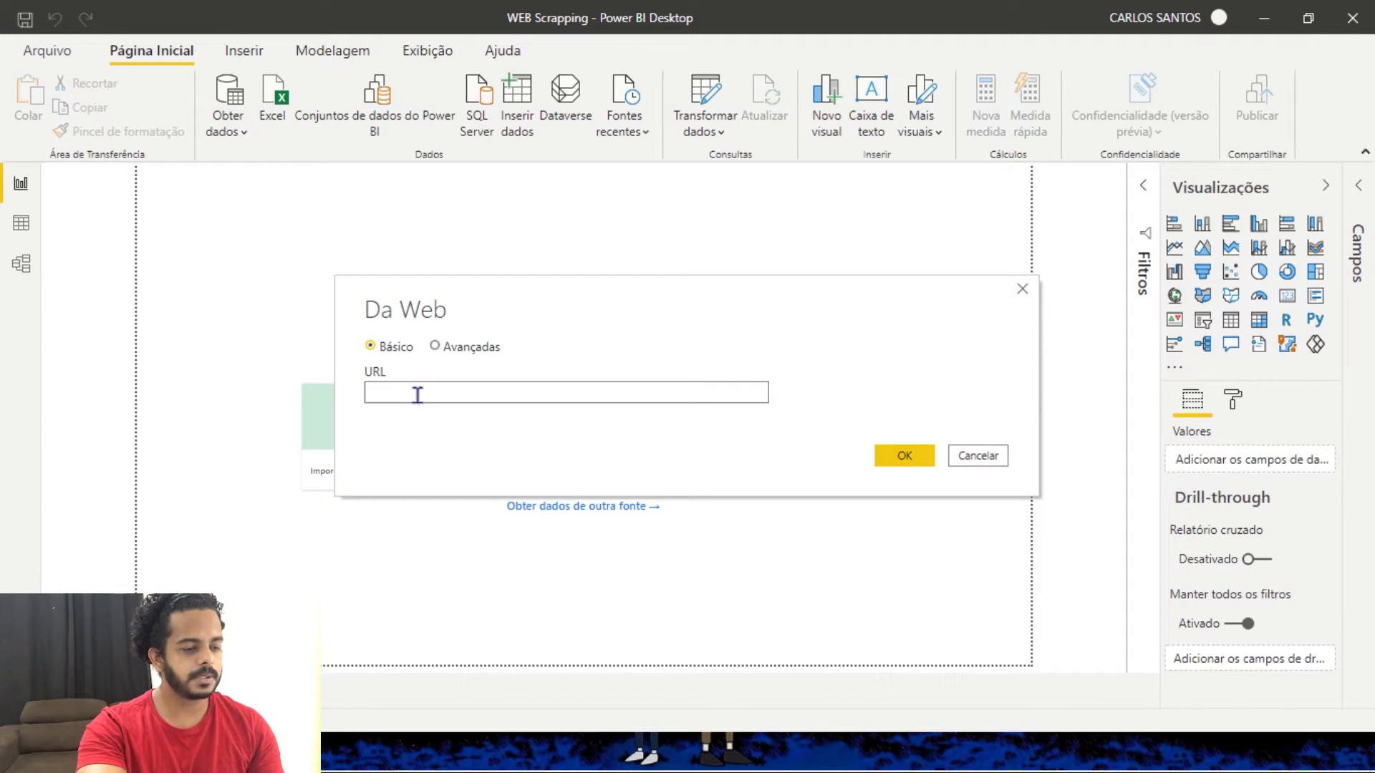
type("https://br.investing.com/equities/tesla-motors-income-statement")
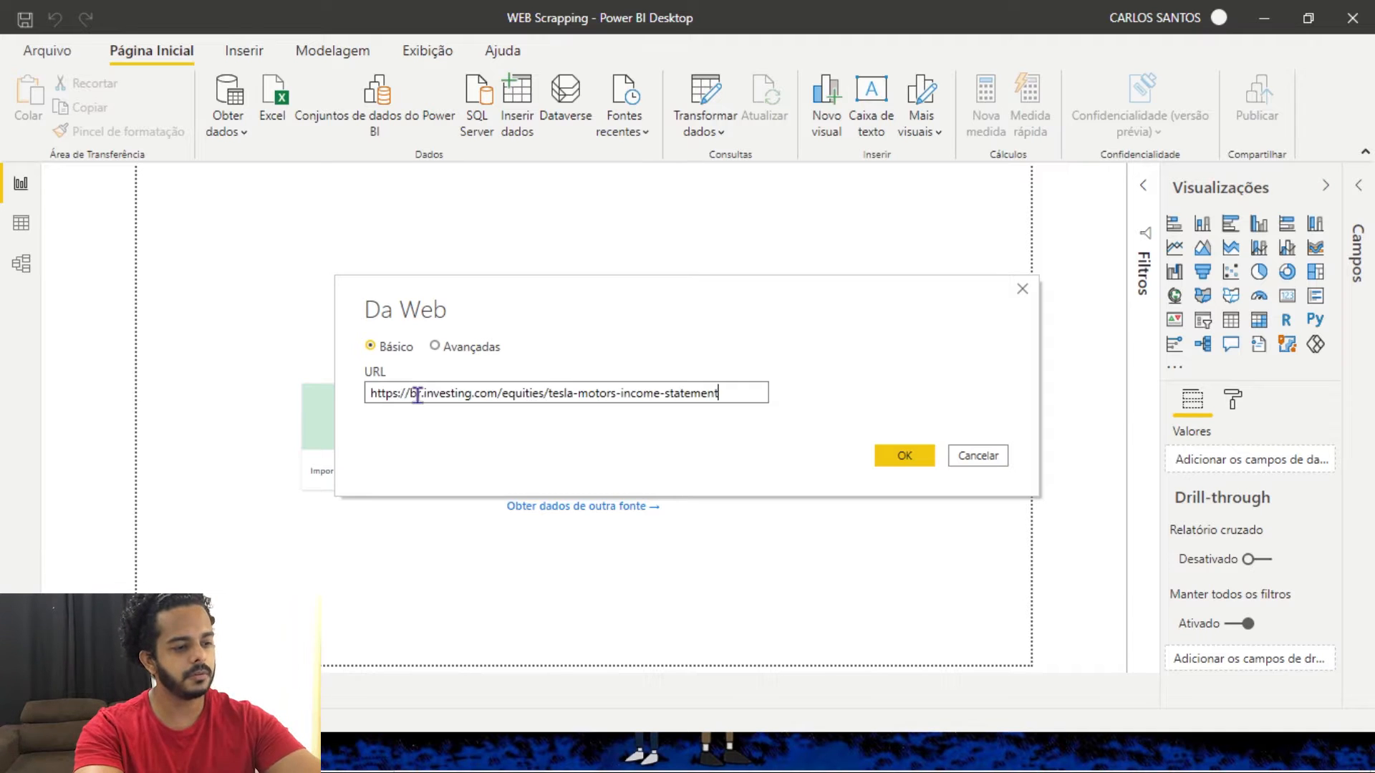
left_click(905, 457)
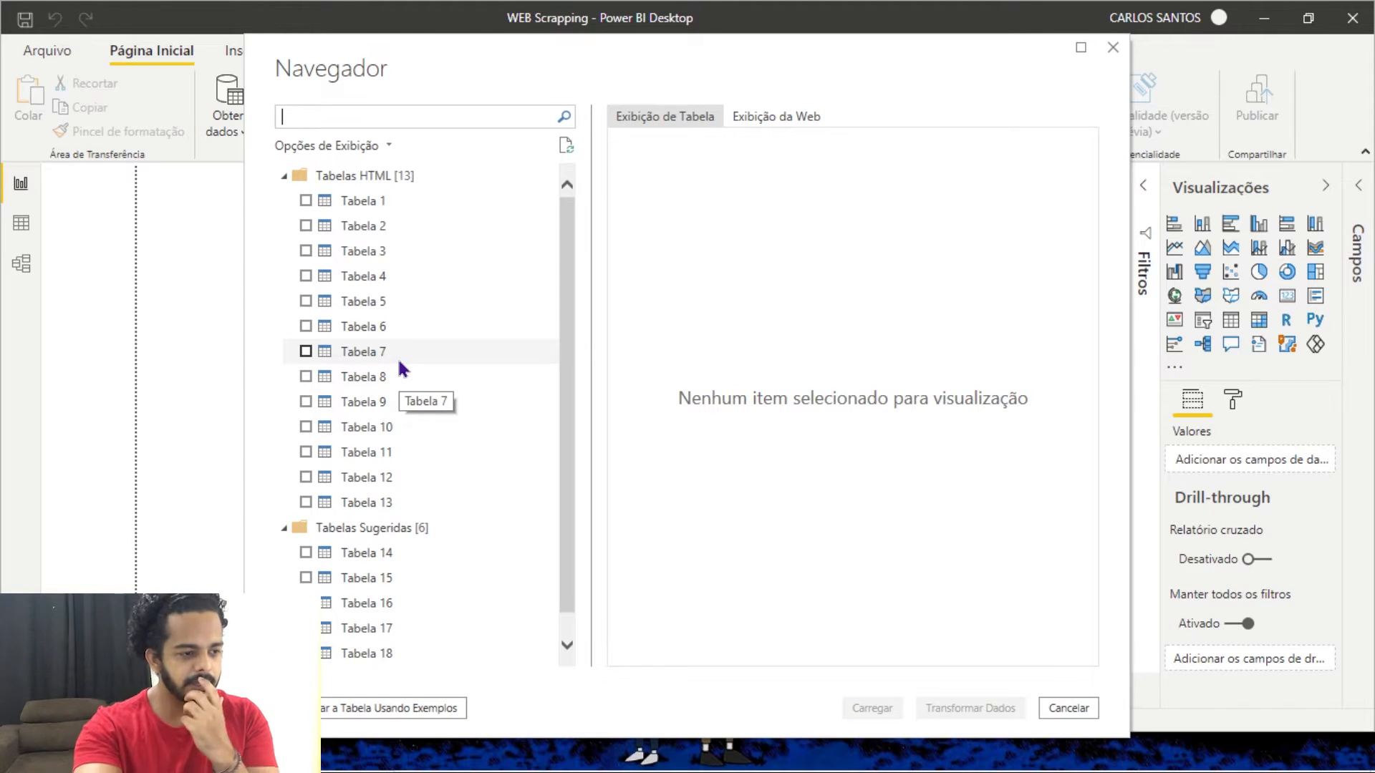
Step: Preview several of the detected HTML tables, from Tabela 1 through Tabela 11, to look for the income statement
left_click(409, 214)
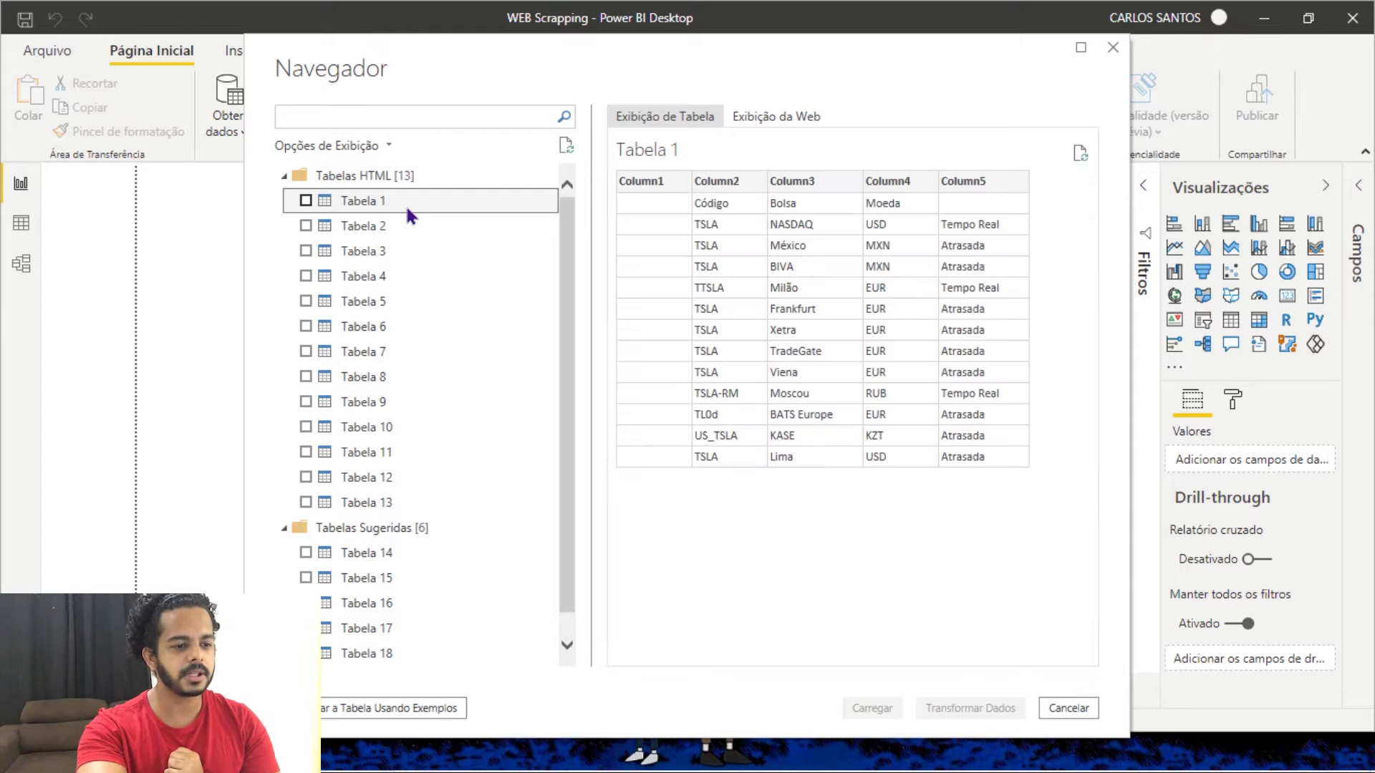
left_click(386, 252)
left_click(388, 275)
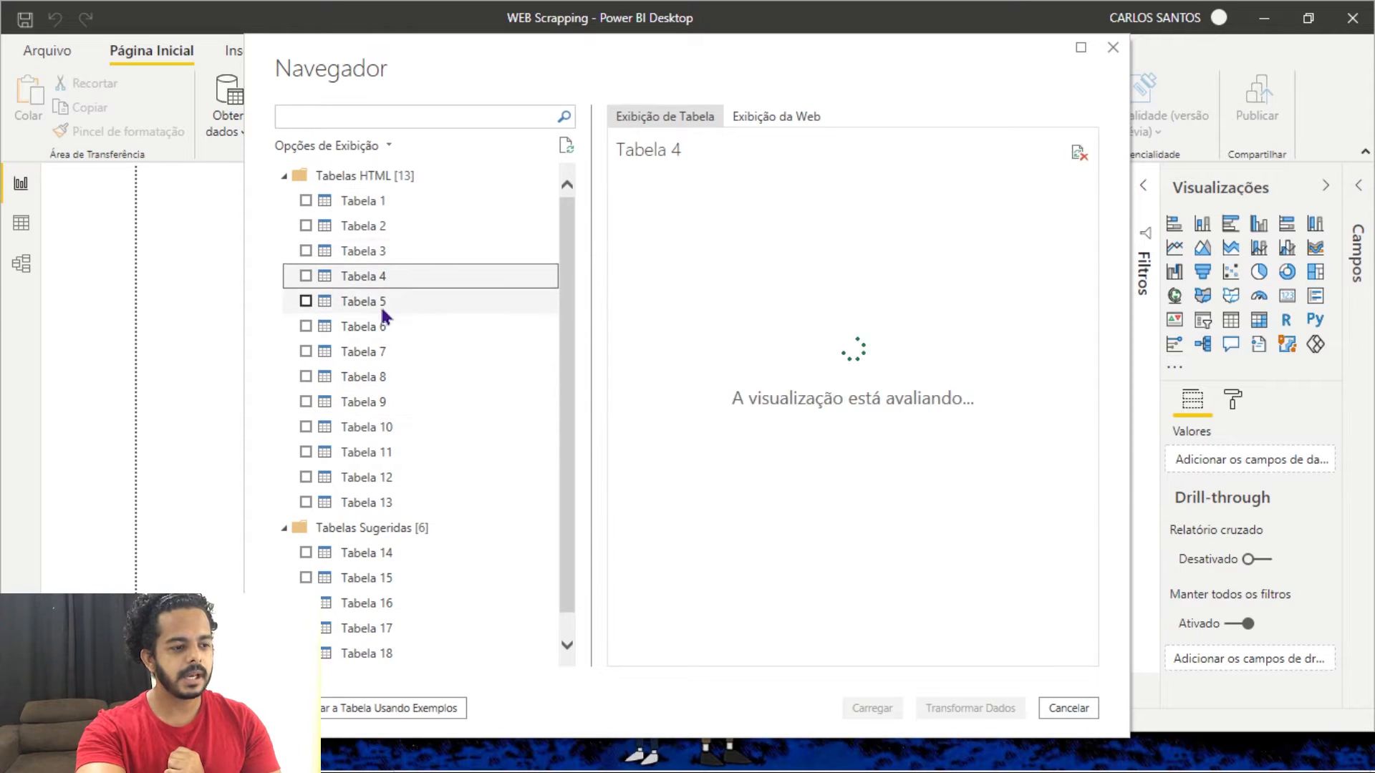
left_click(384, 326)
left_click(380, 401)
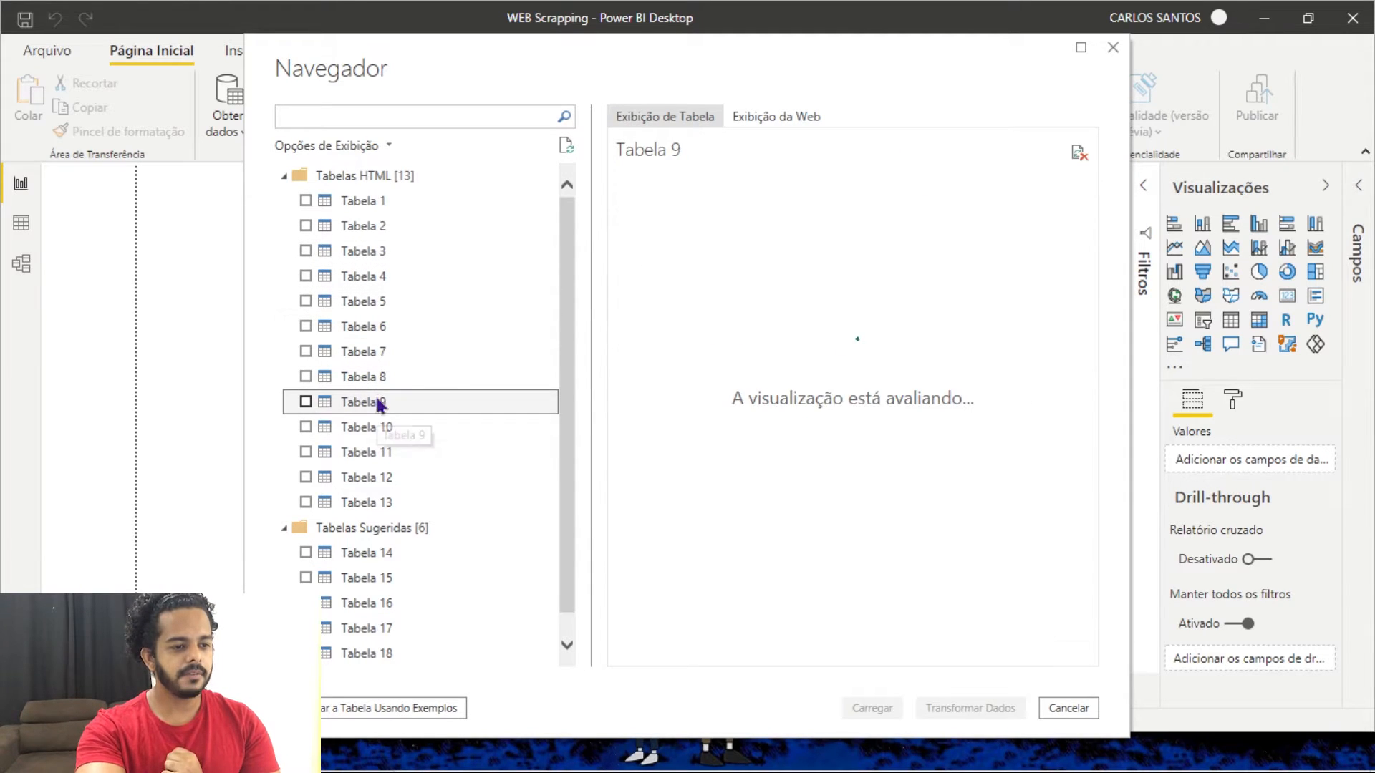
left_click(429, 452)
left_click(428, 426)
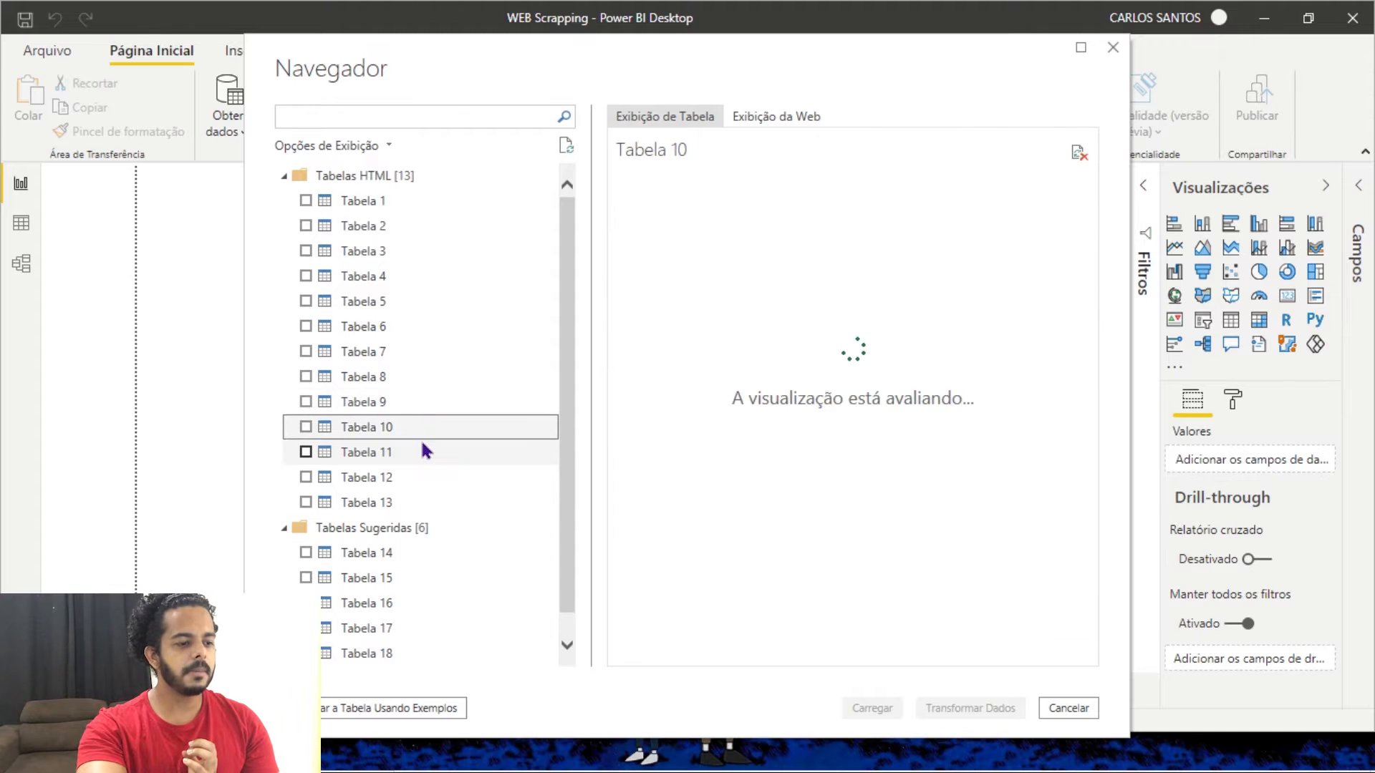
left_click(425, 449)
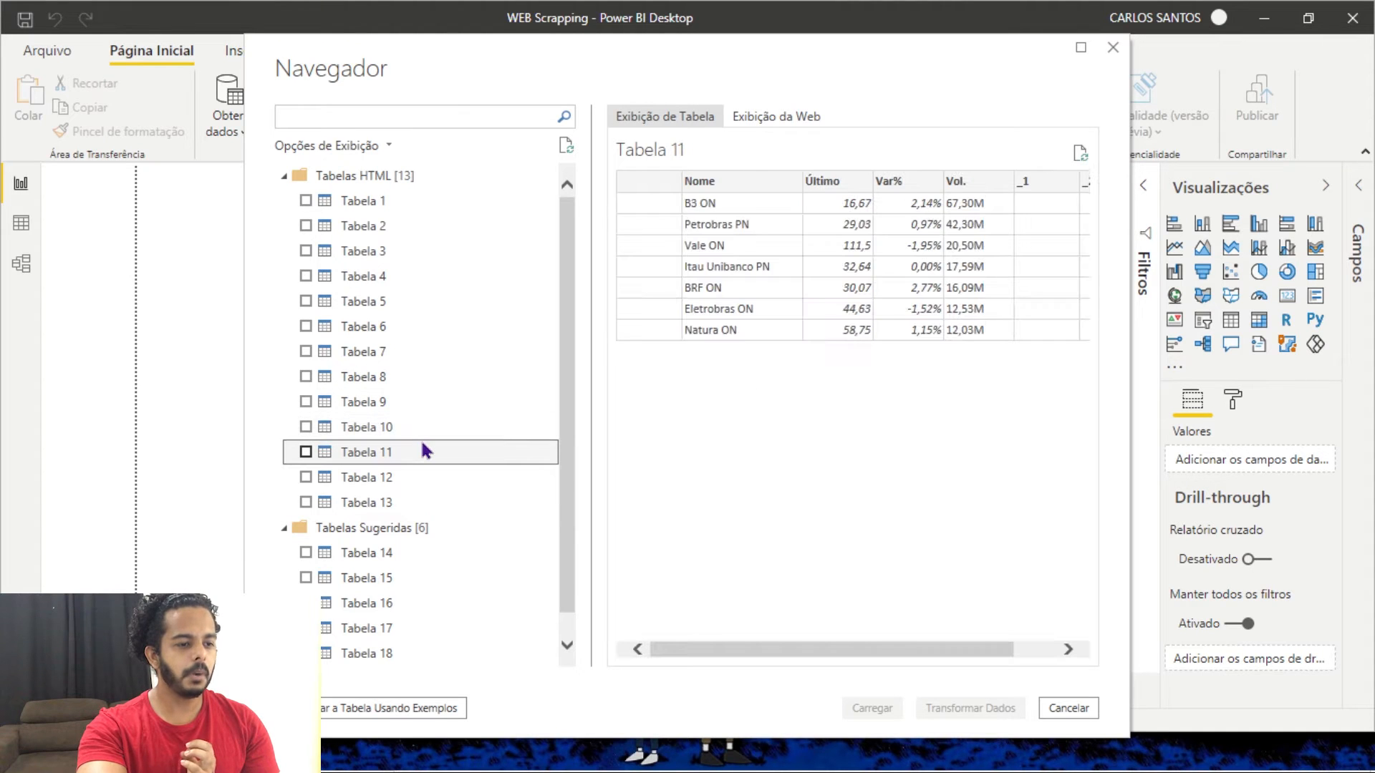
Step: Look through the source page in the web preview, and return to the table preview
left_click(758, 118)
scroll(813, 315, "down", 5)
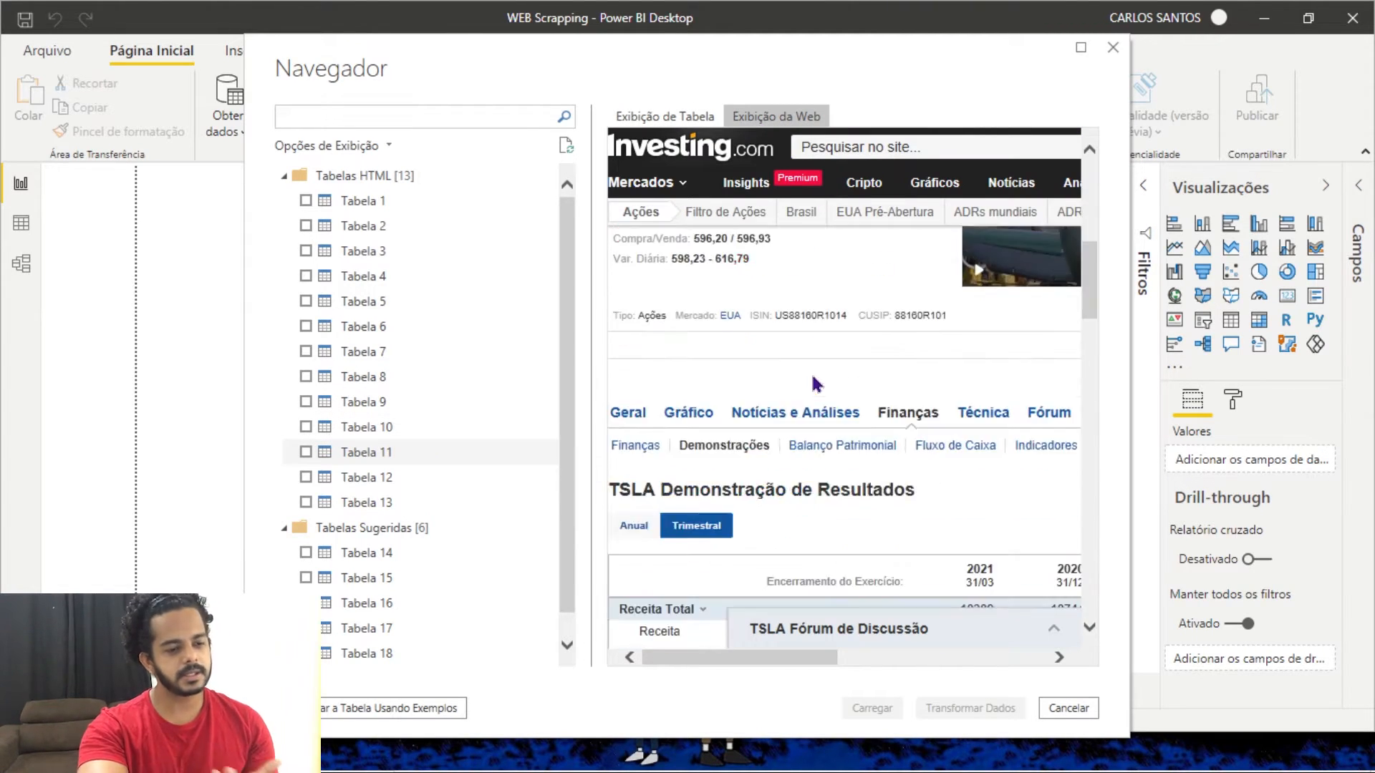
scroll(816, 384, "down", 15)
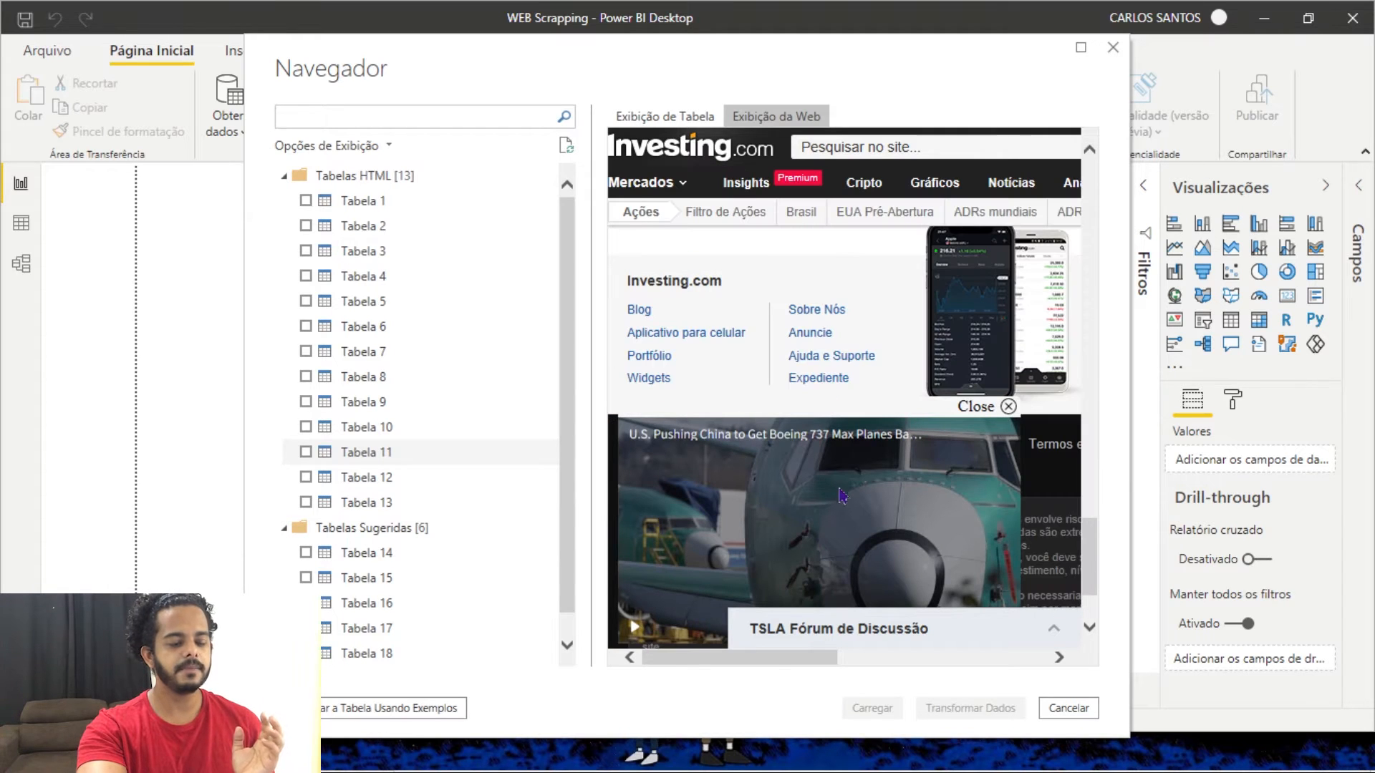
mouse_move(764, 657)
left_mouse_down()
mouse_move(804, 671)
mouse_move(761, 662)
left_mouse_up()
scroll(1006, 381, "up", 20)
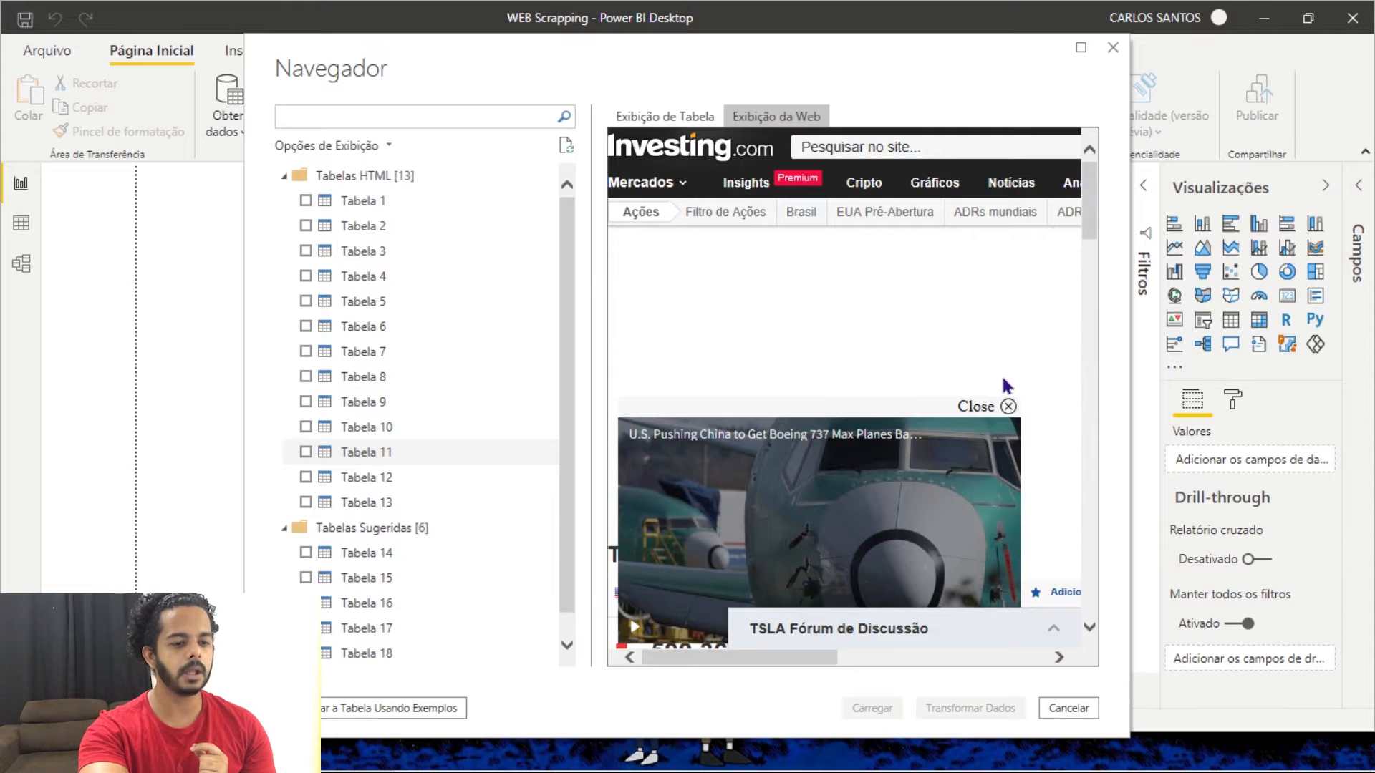
left_click(675, 116)
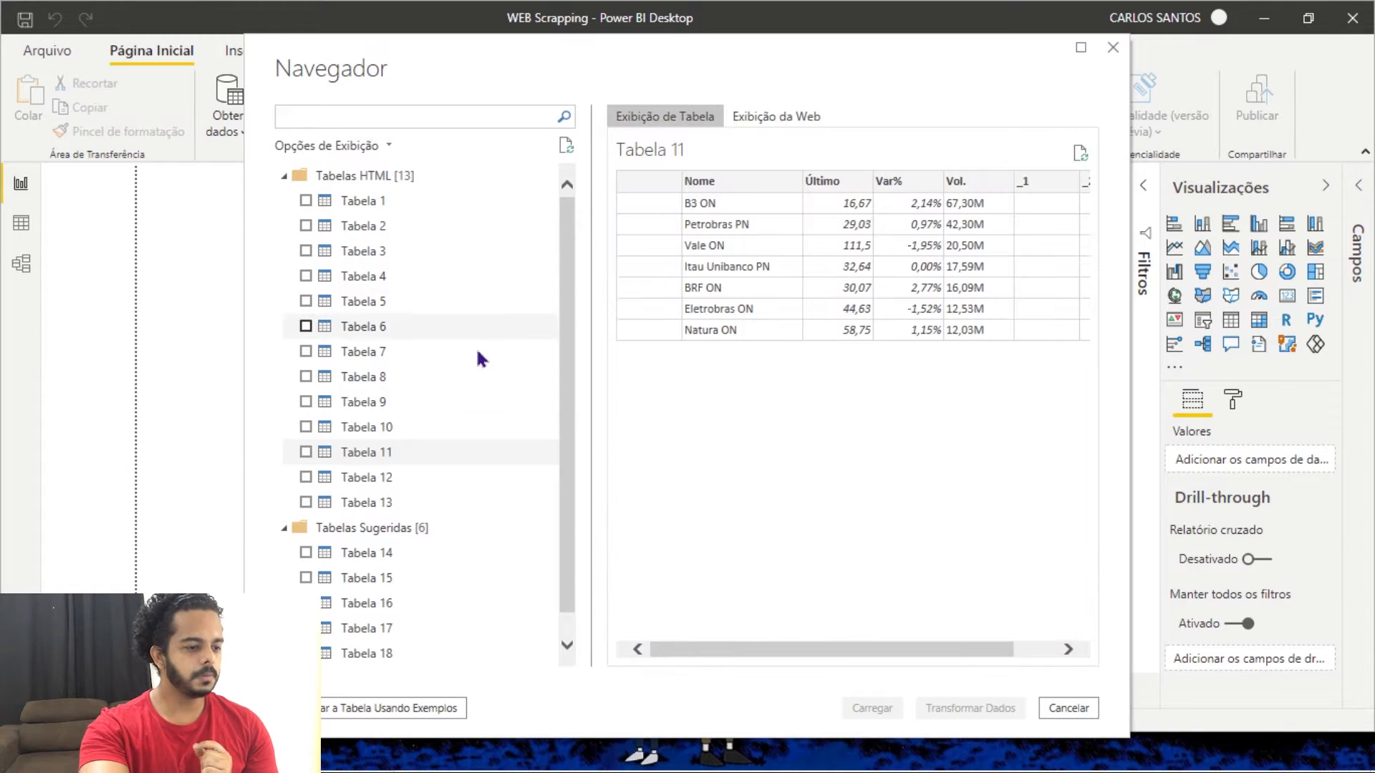
Step: Preview the HTML tables from Tabela 8 back to Tabela 3 to find the one holding the income statement
left_click(439, 384)
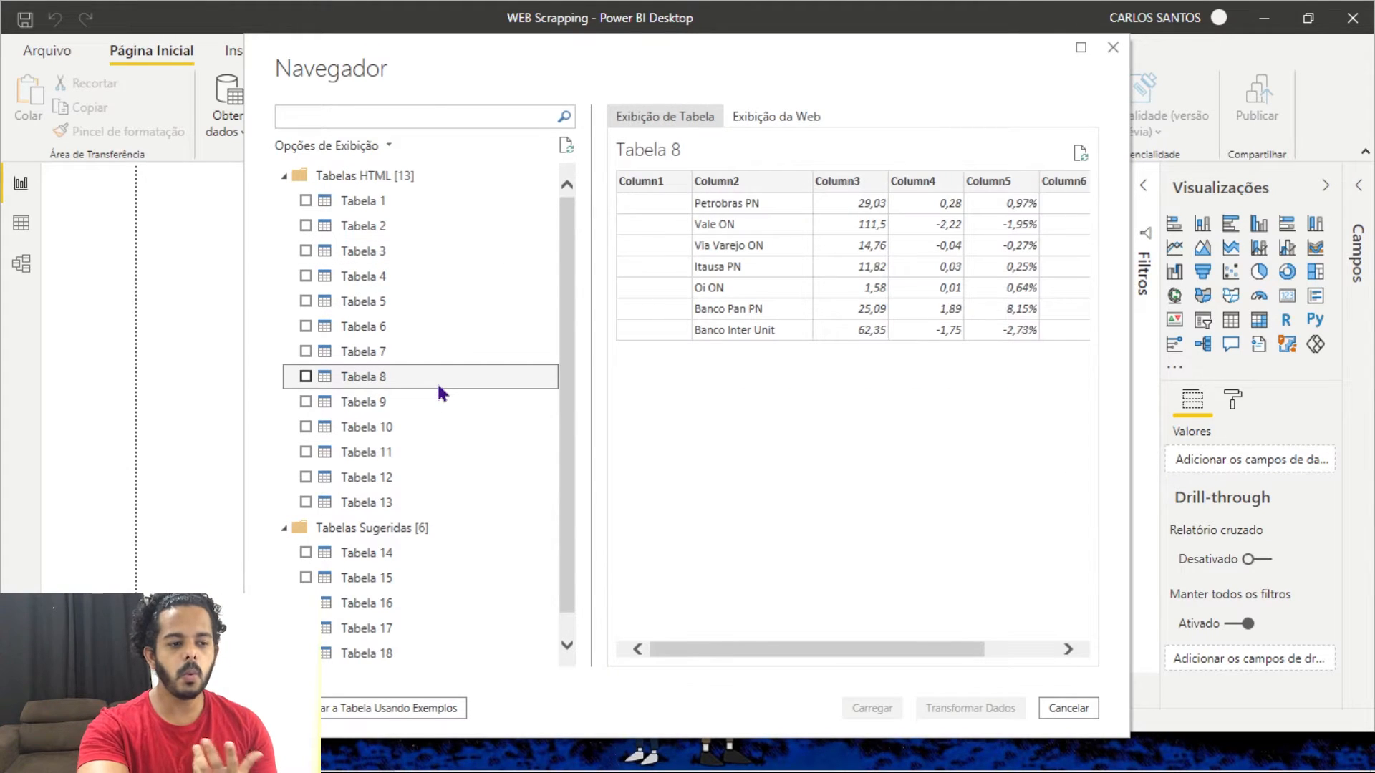
scroll(453, 605, "down", 1)
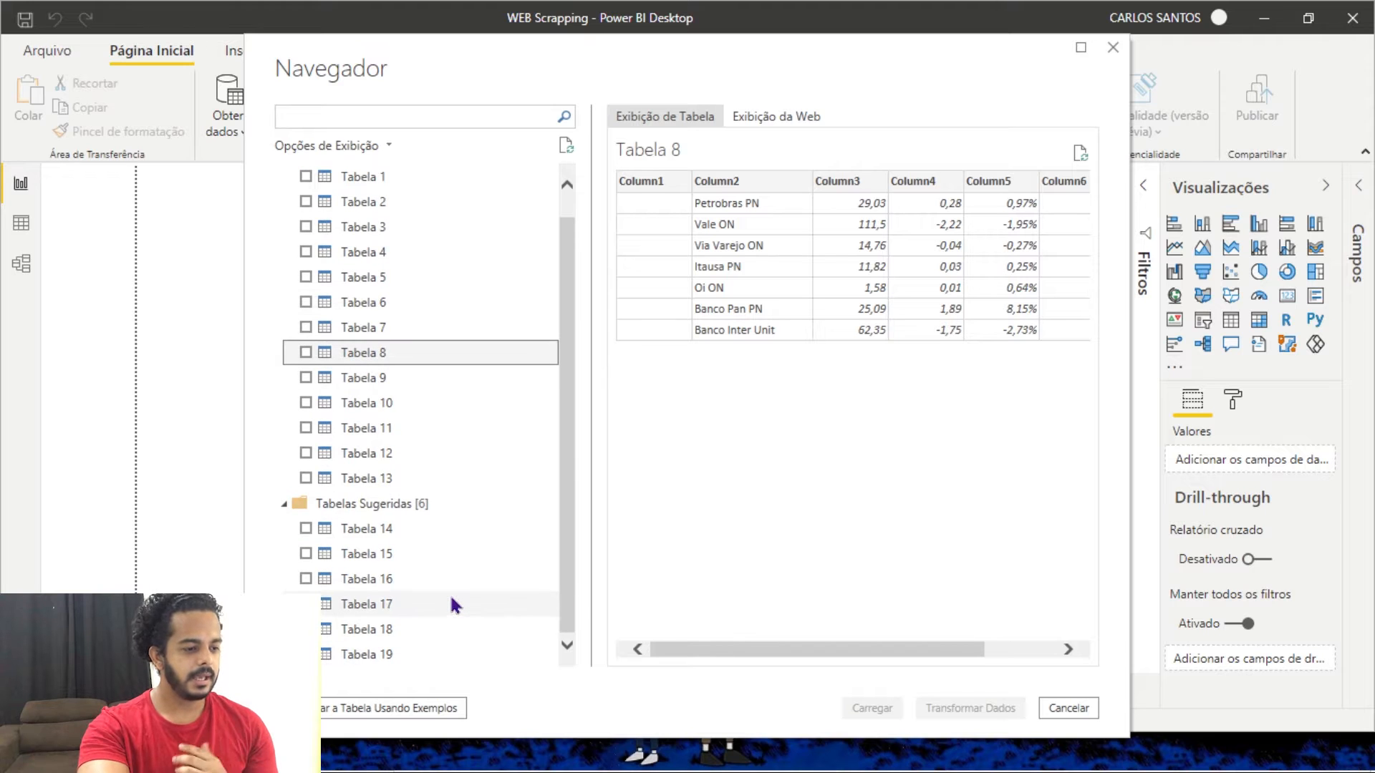
scroll(452, 605, "up", 1)
left_click(448, 358)
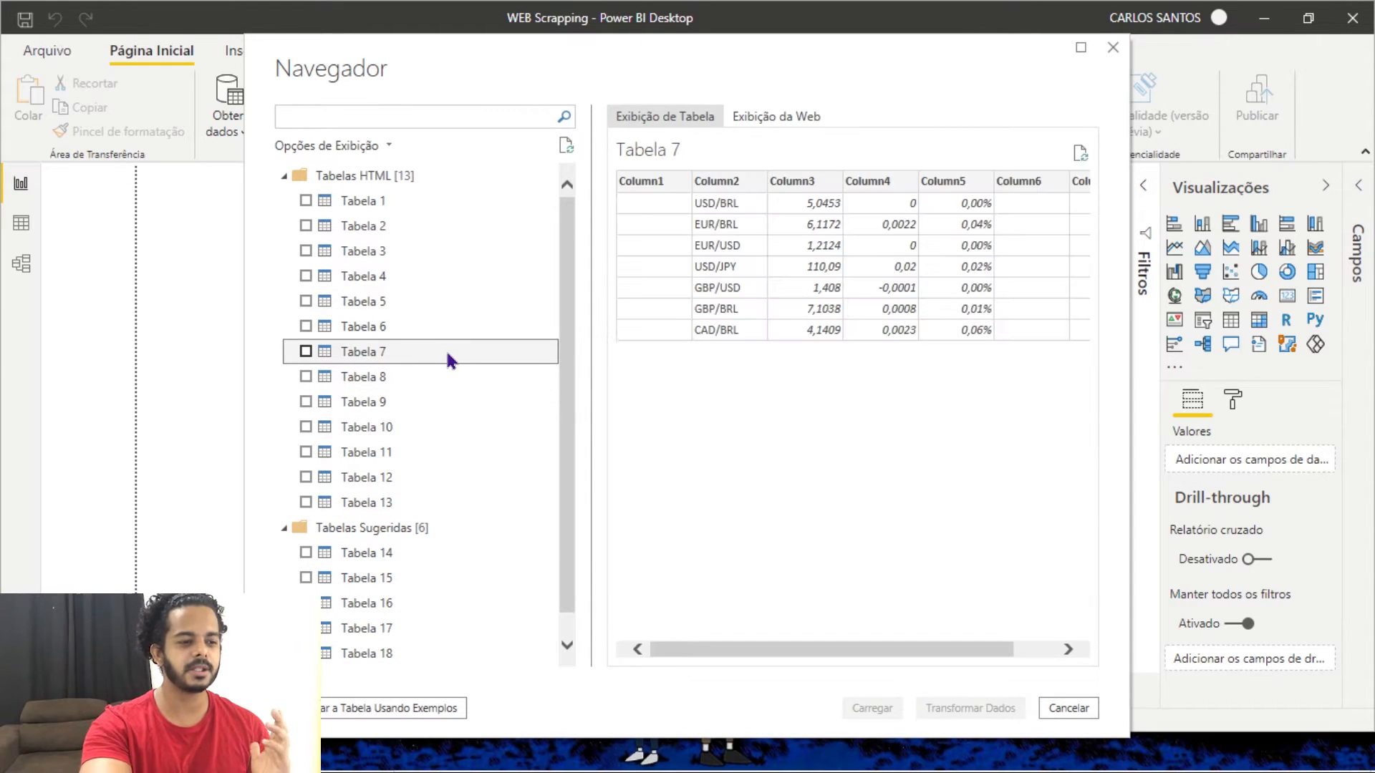
left_click_drag(745, 644, 469, 527)
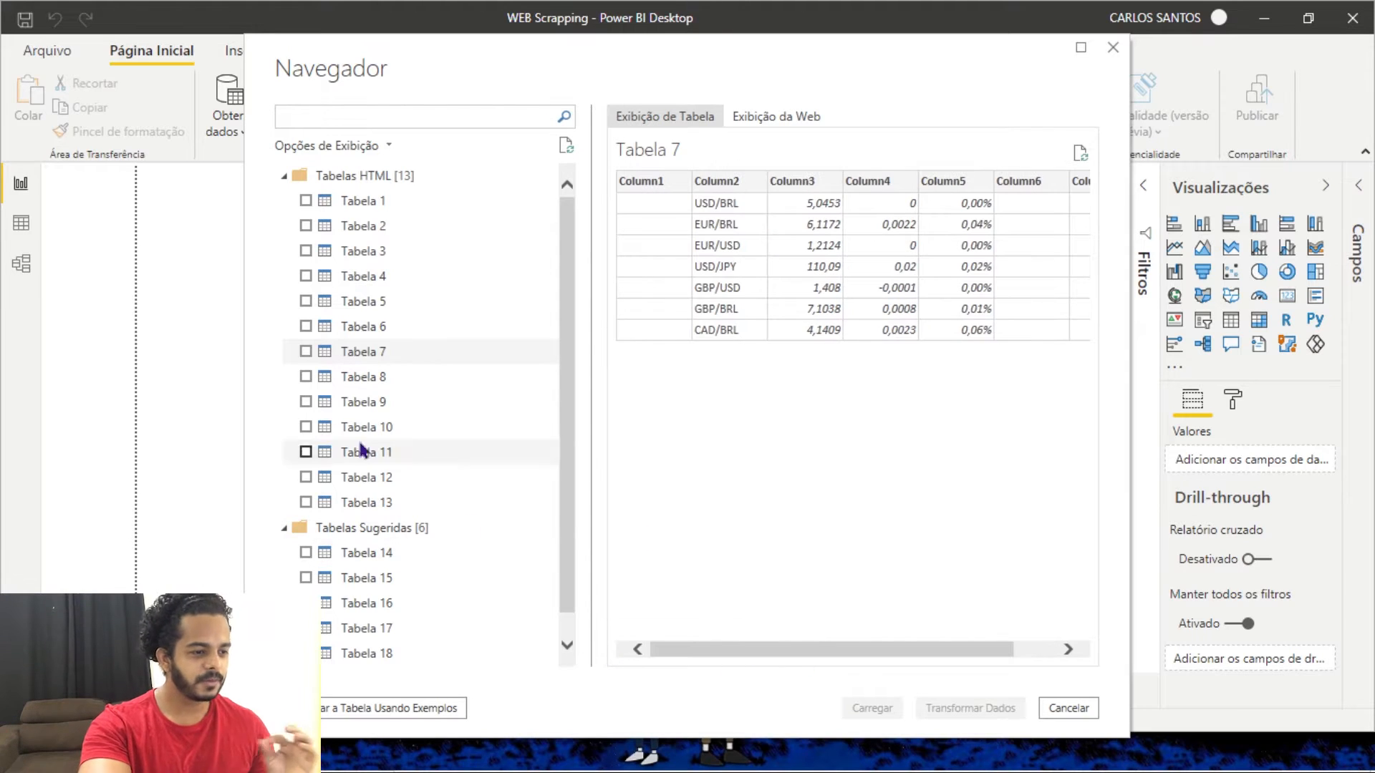
left_click(342, 379)
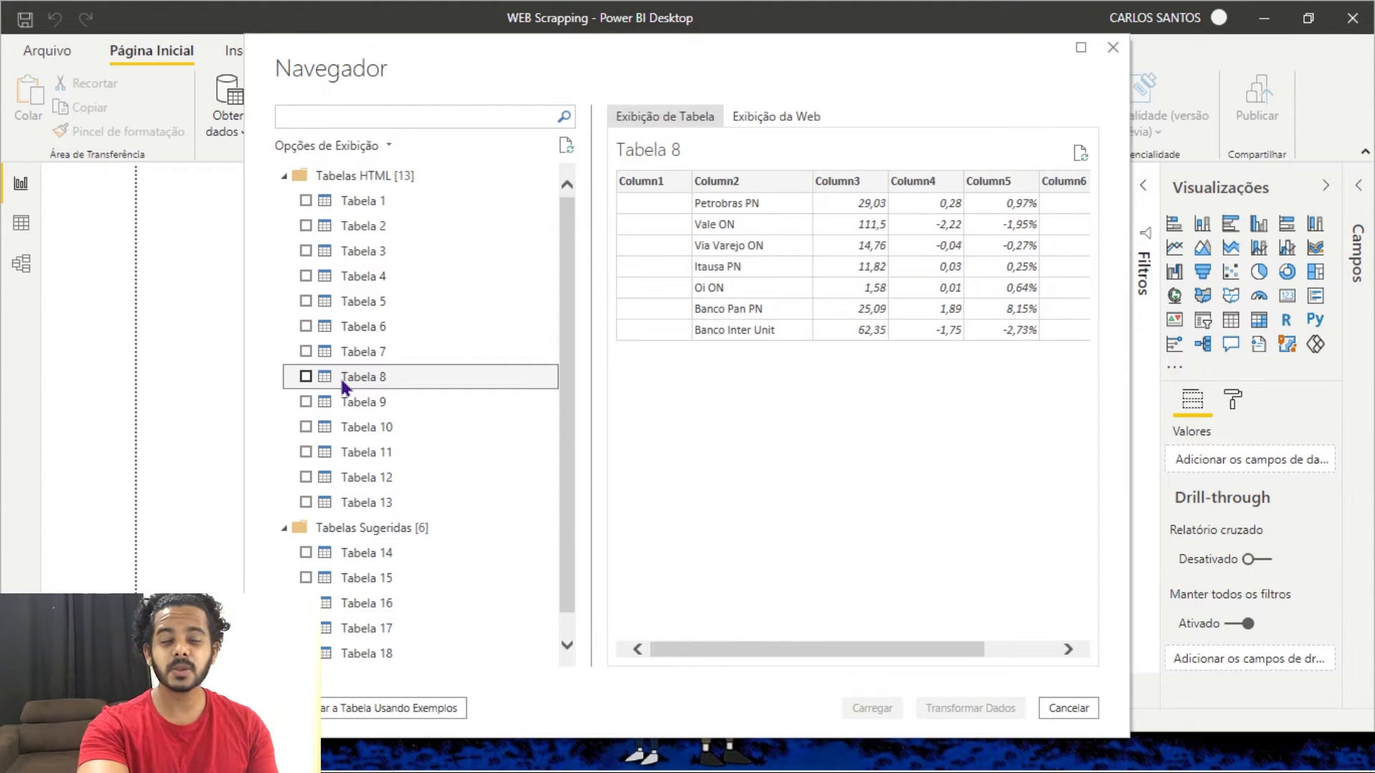
left_click(363, 326)
left_click(369, 303)
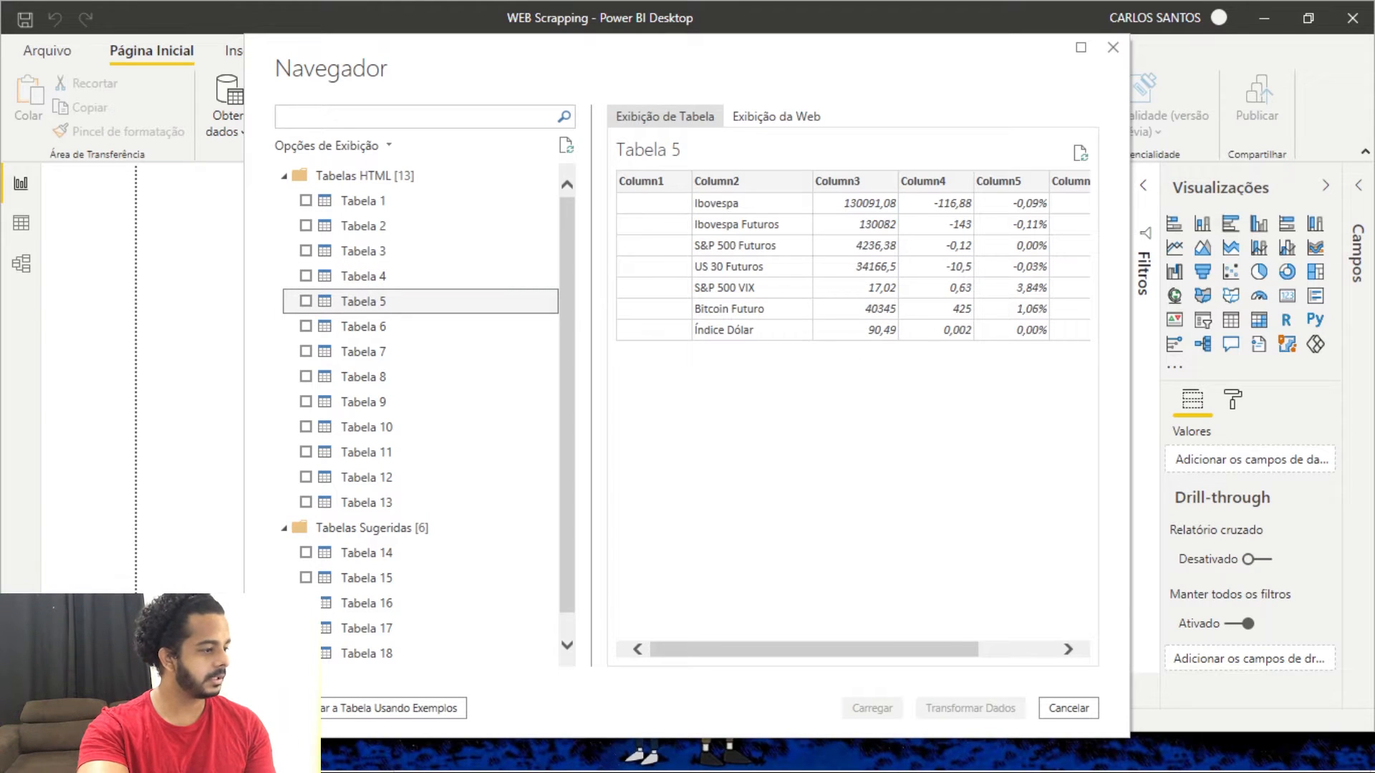
left_click(390, 276)
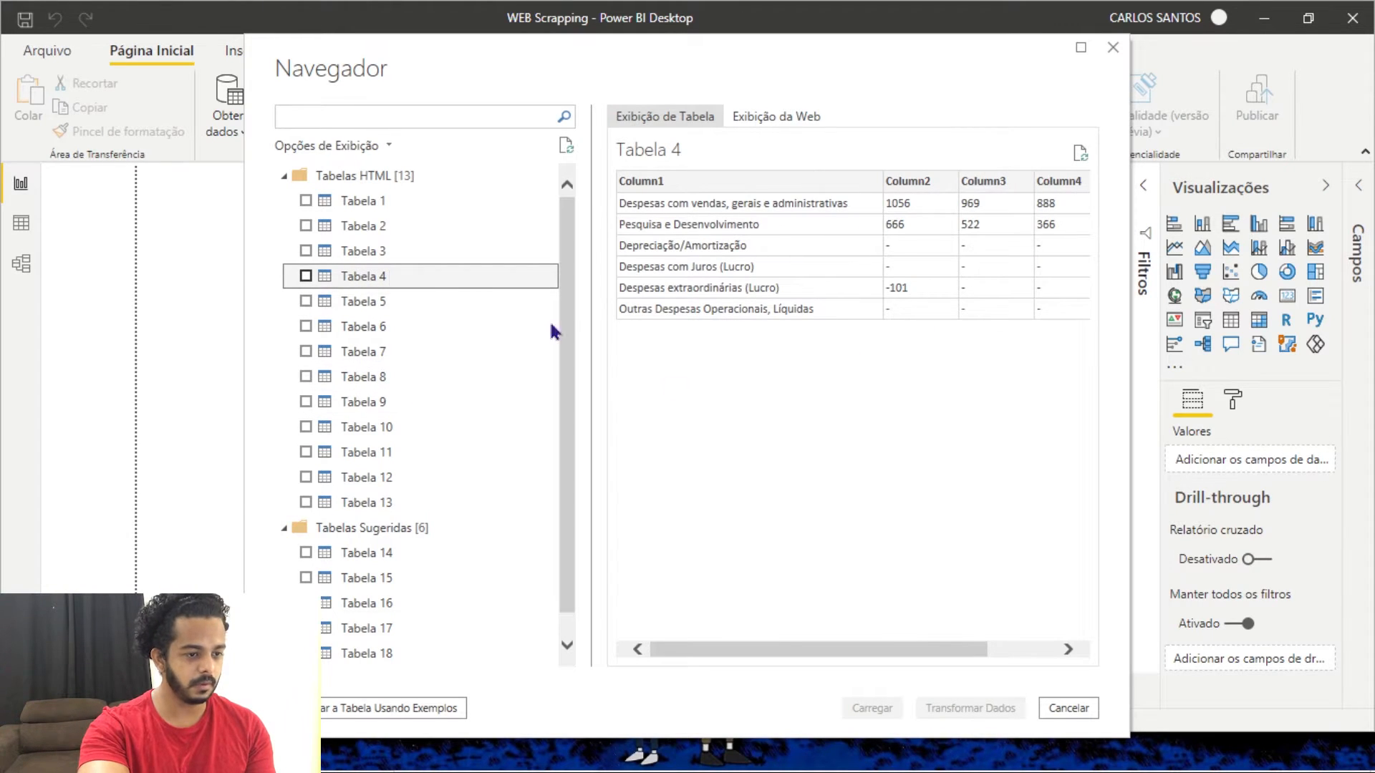
left_click(397, 252)
Step: Choose Tabela 2 for import and open it for transformation in the Power Query Editor
left_click(393, 228)
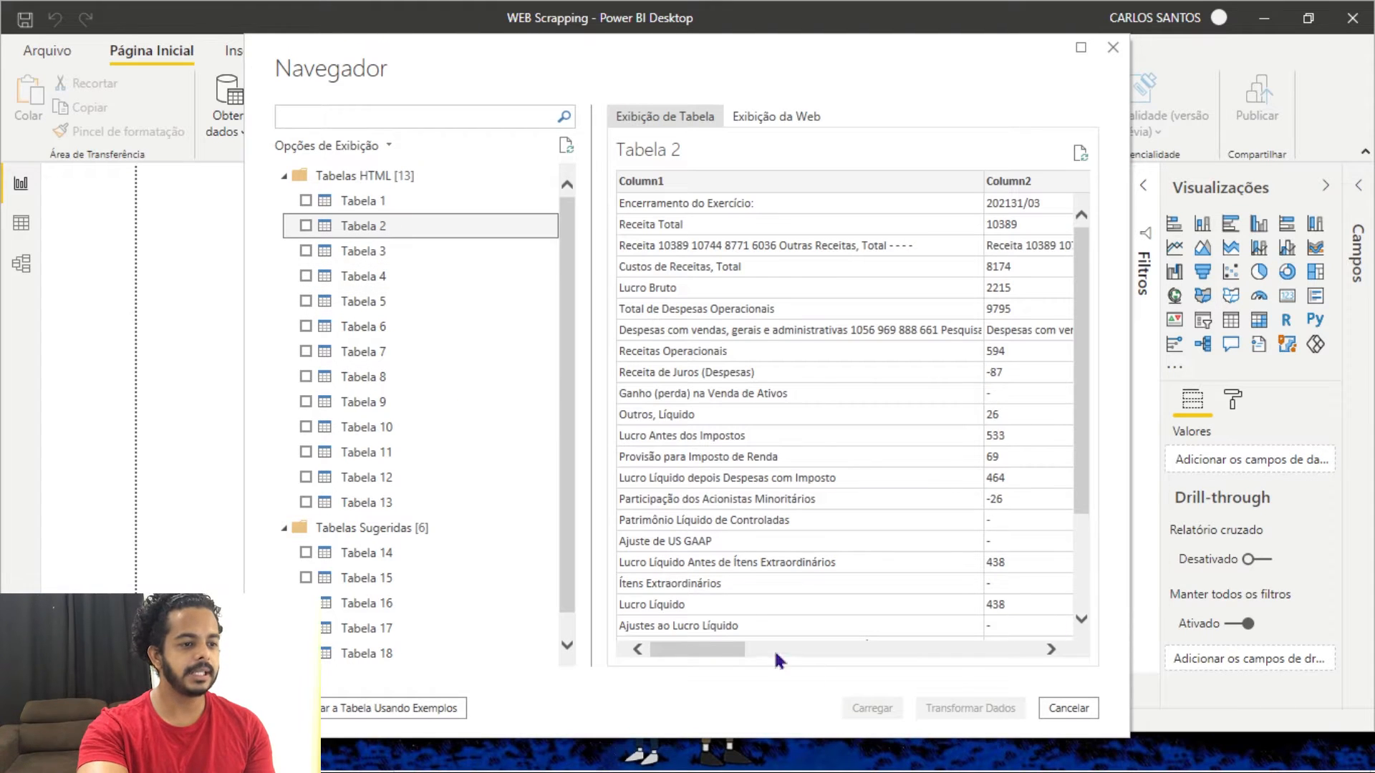
left_click_drag(711, 655, 568, 647)
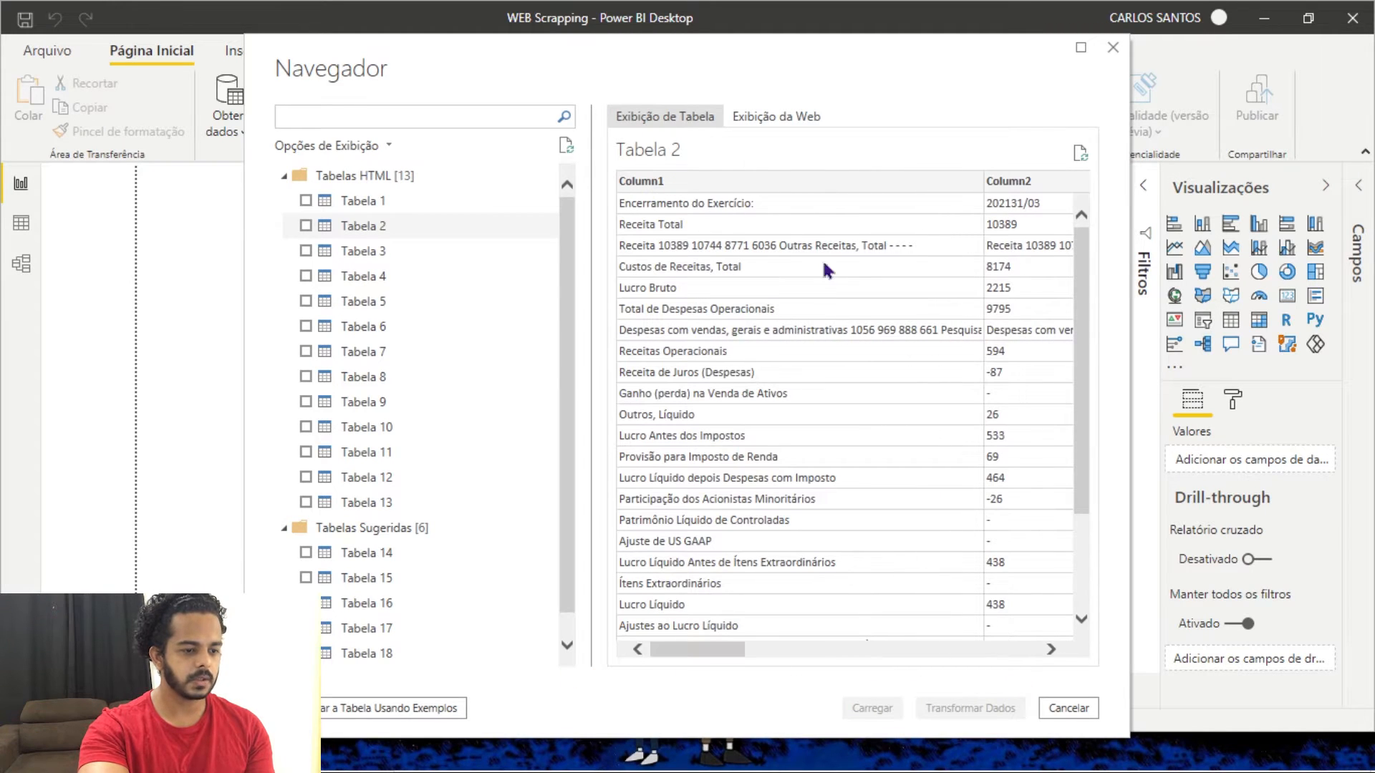
left_click(306, 226)
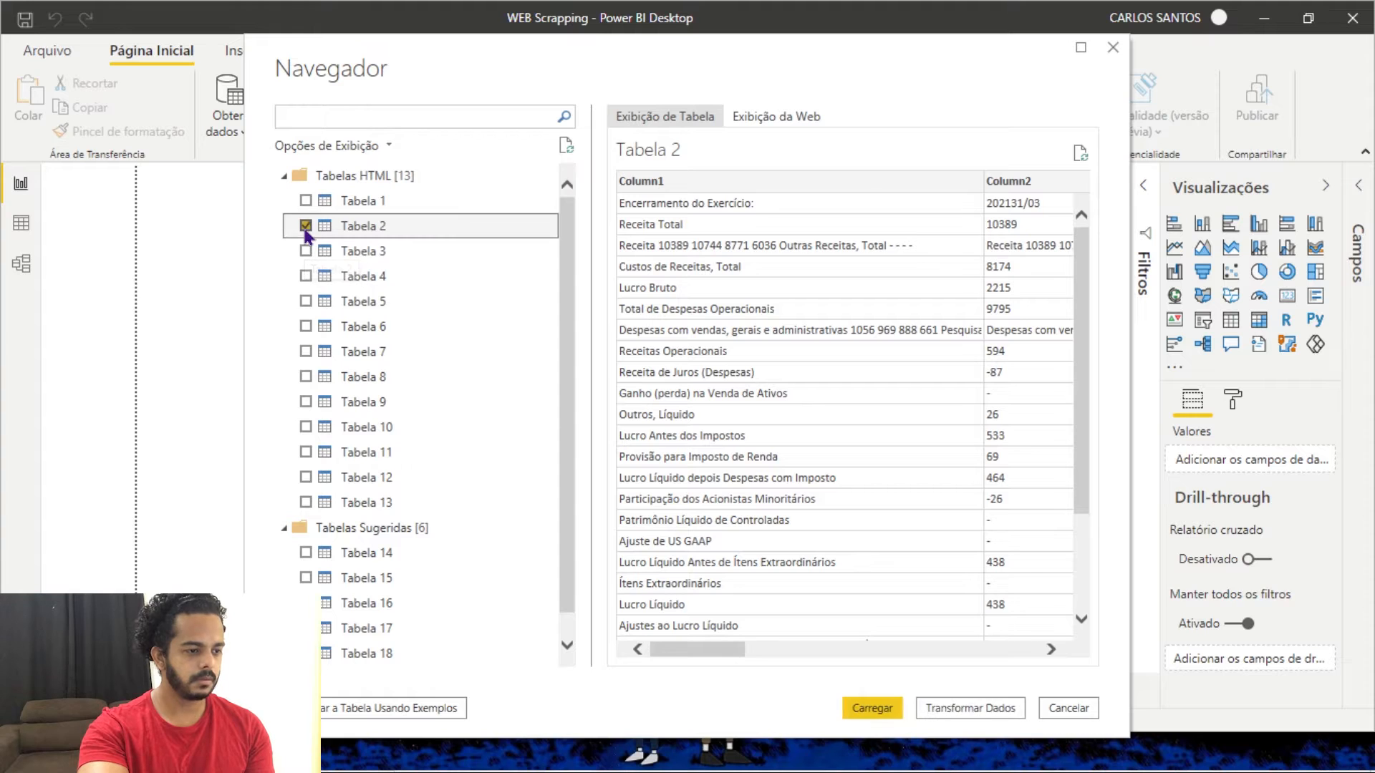
left_click(994, 713)
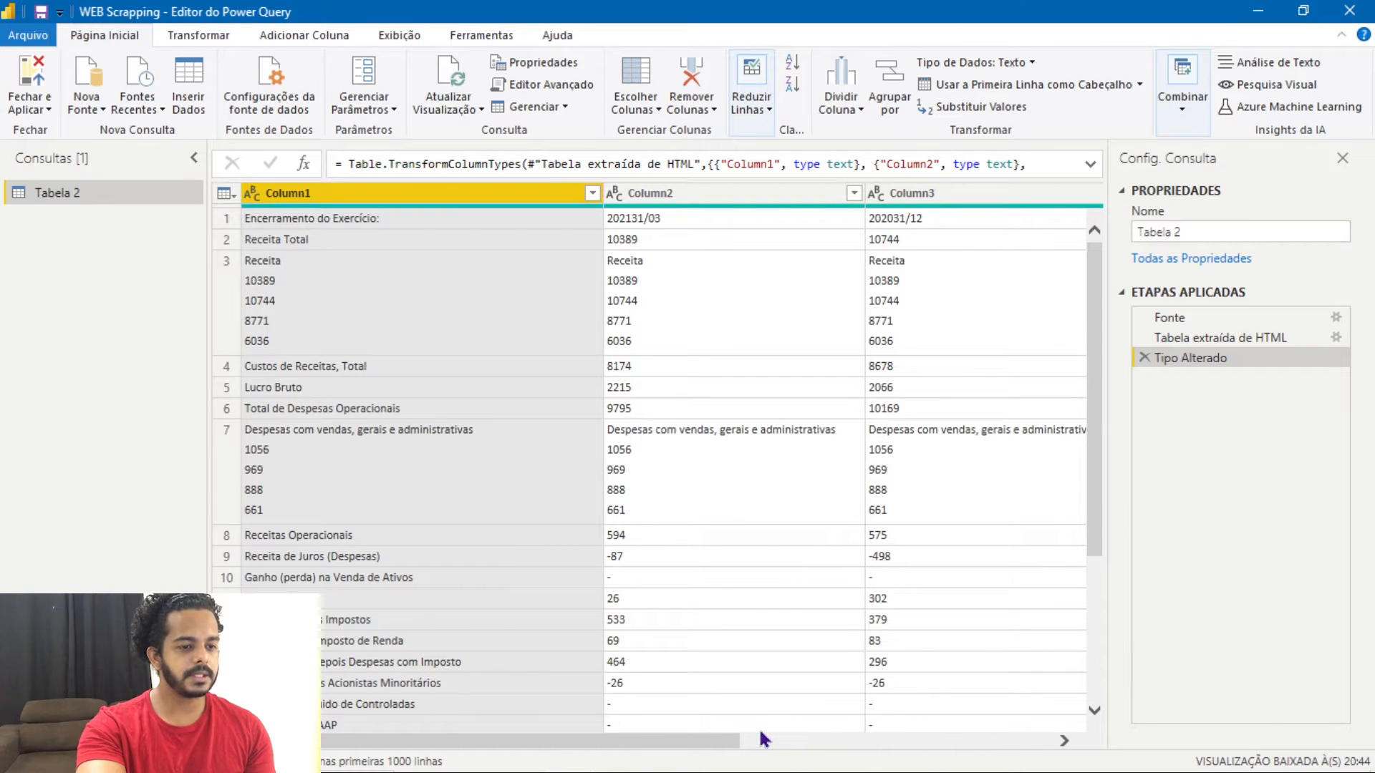
left_click_drag(745, 738, 666, 767)
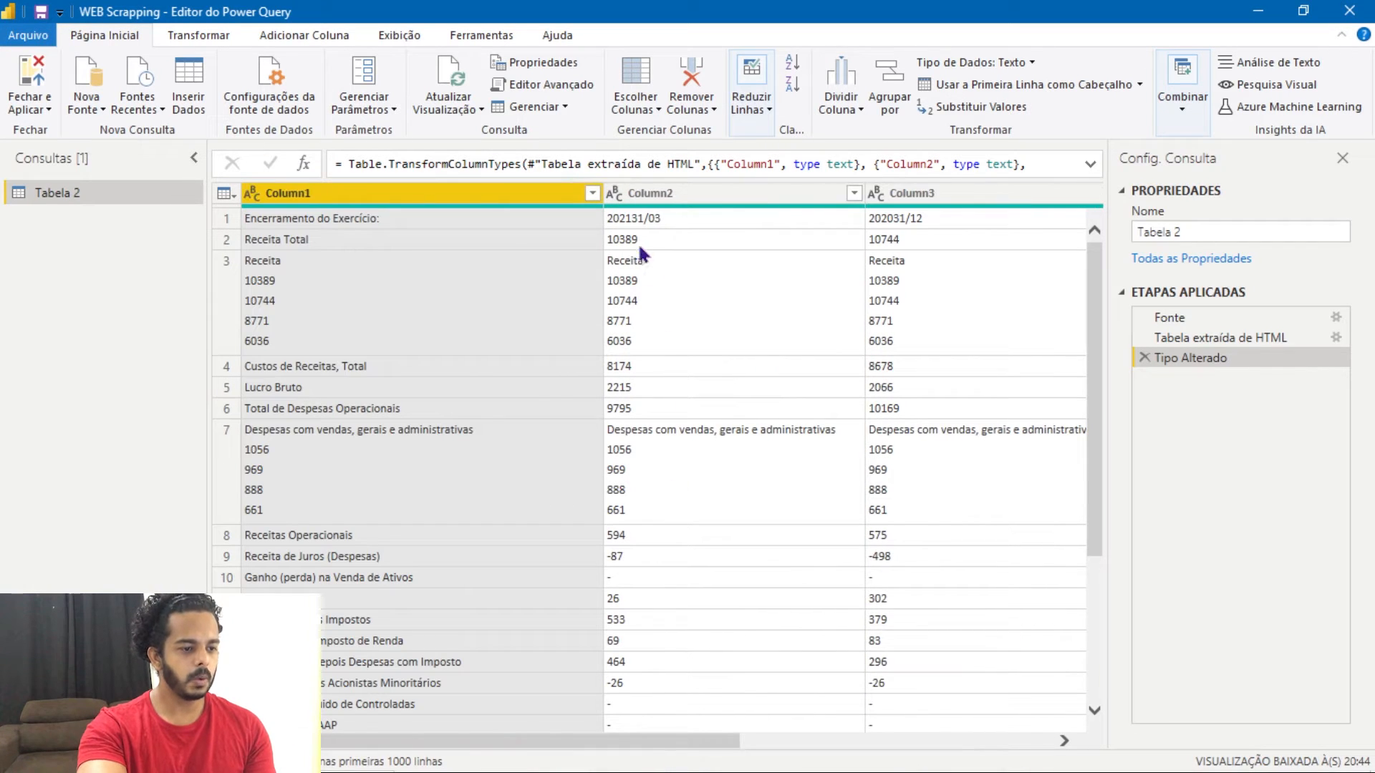
Step: Promote the first row of Tabela 2 to column headers
left_click(636, 216)
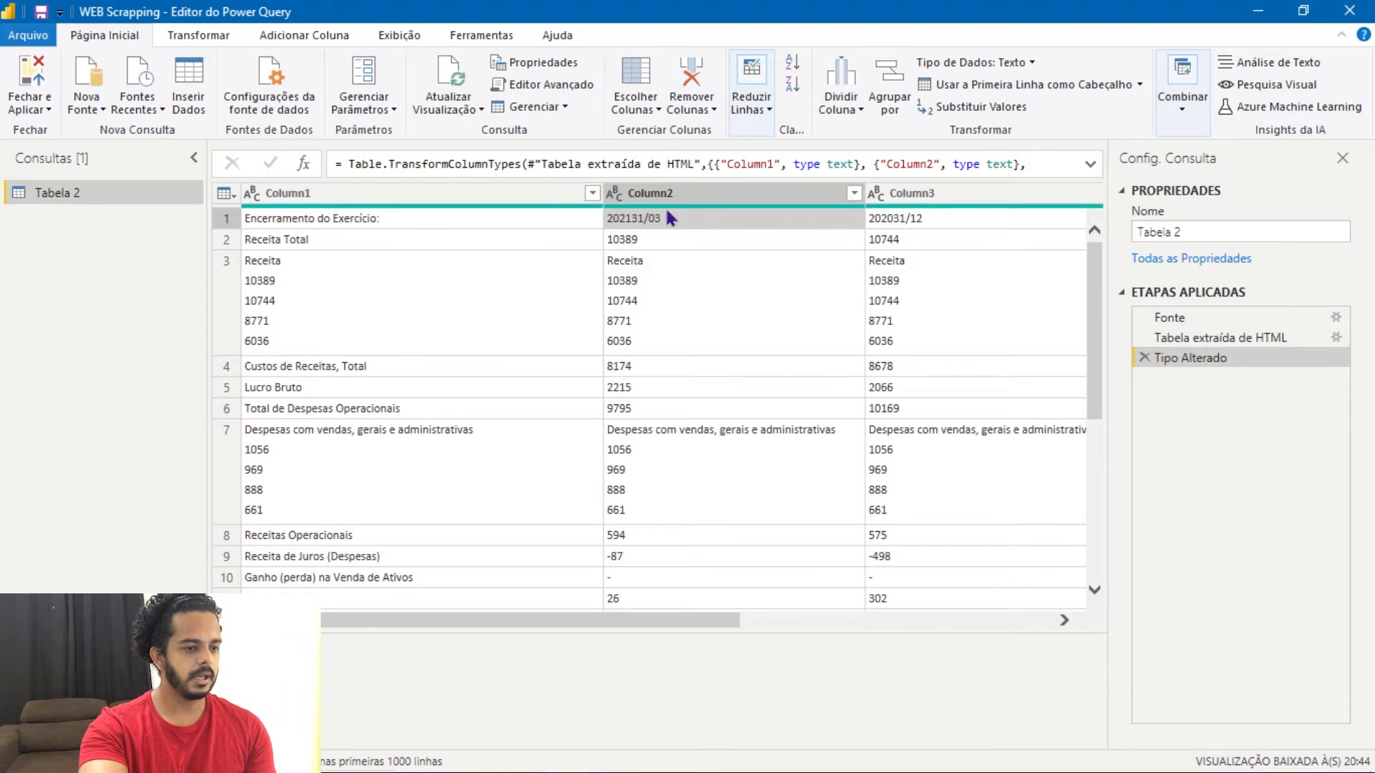
left_click(227, 193)
left_click(356, 240)
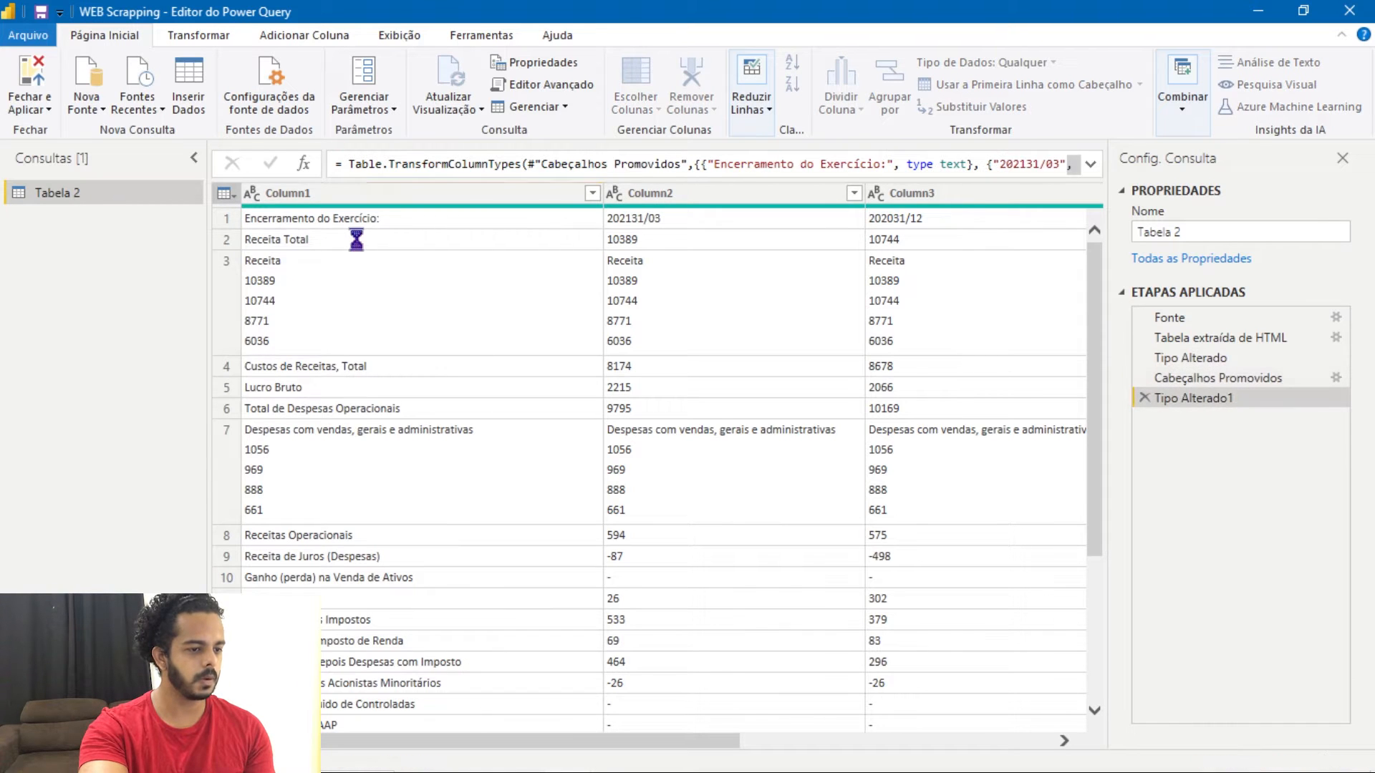
left_click(389, 194)
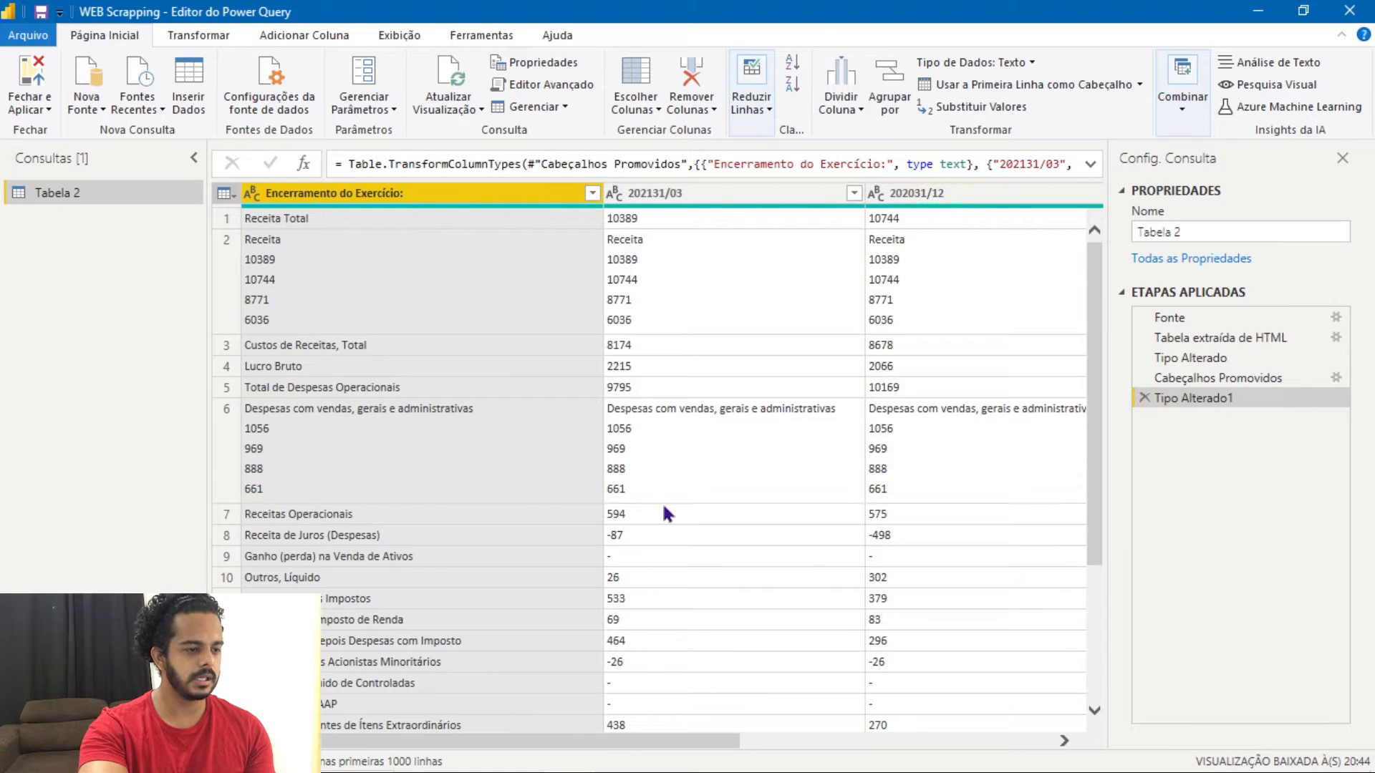
Step: Keep only the "202131/03" and "Encerramento do Exercício:" columns, removing all other columns from Tabela 2
scroll(713, 573, "down", 3)
left_click_drag(684, 741, 613, 765)
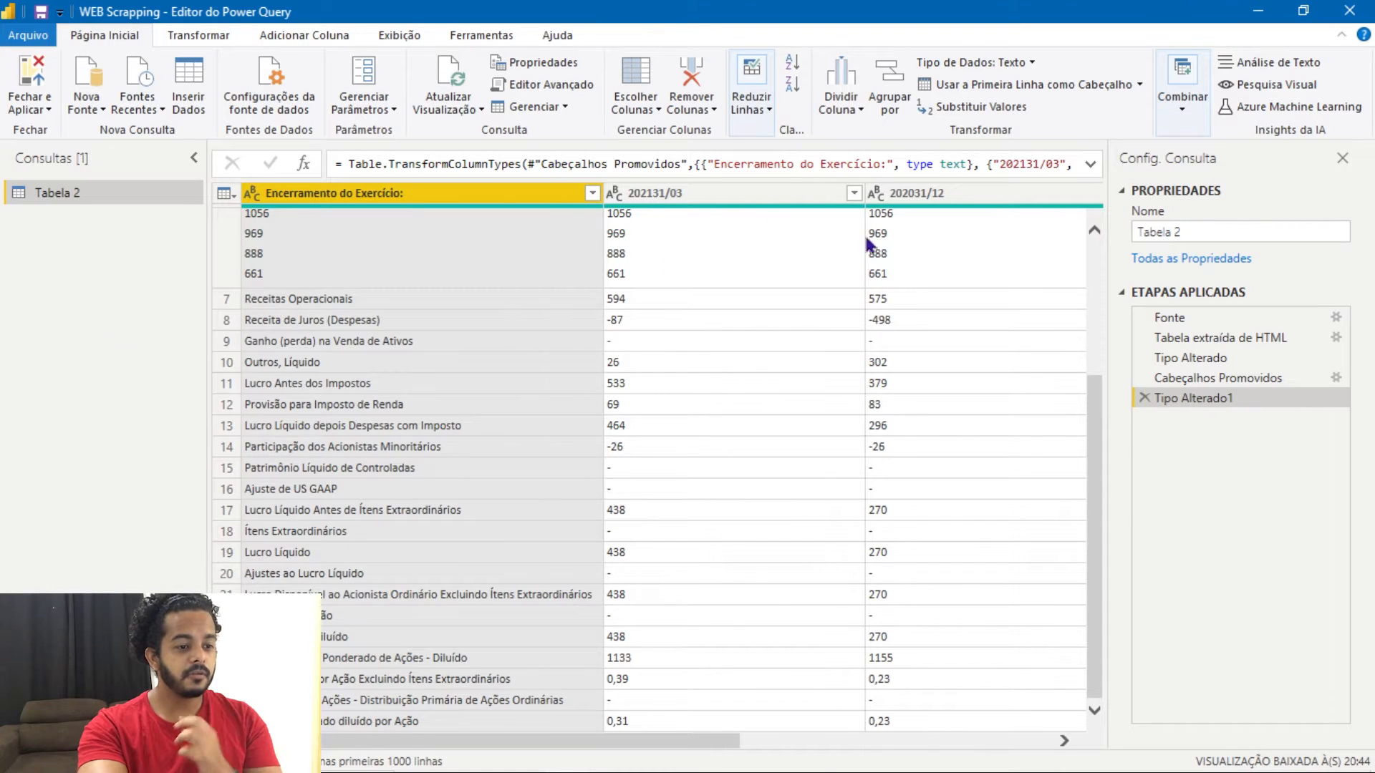
left_click_drag(706, 741, 517, 752)
scroll(706, 169, "down", 1)
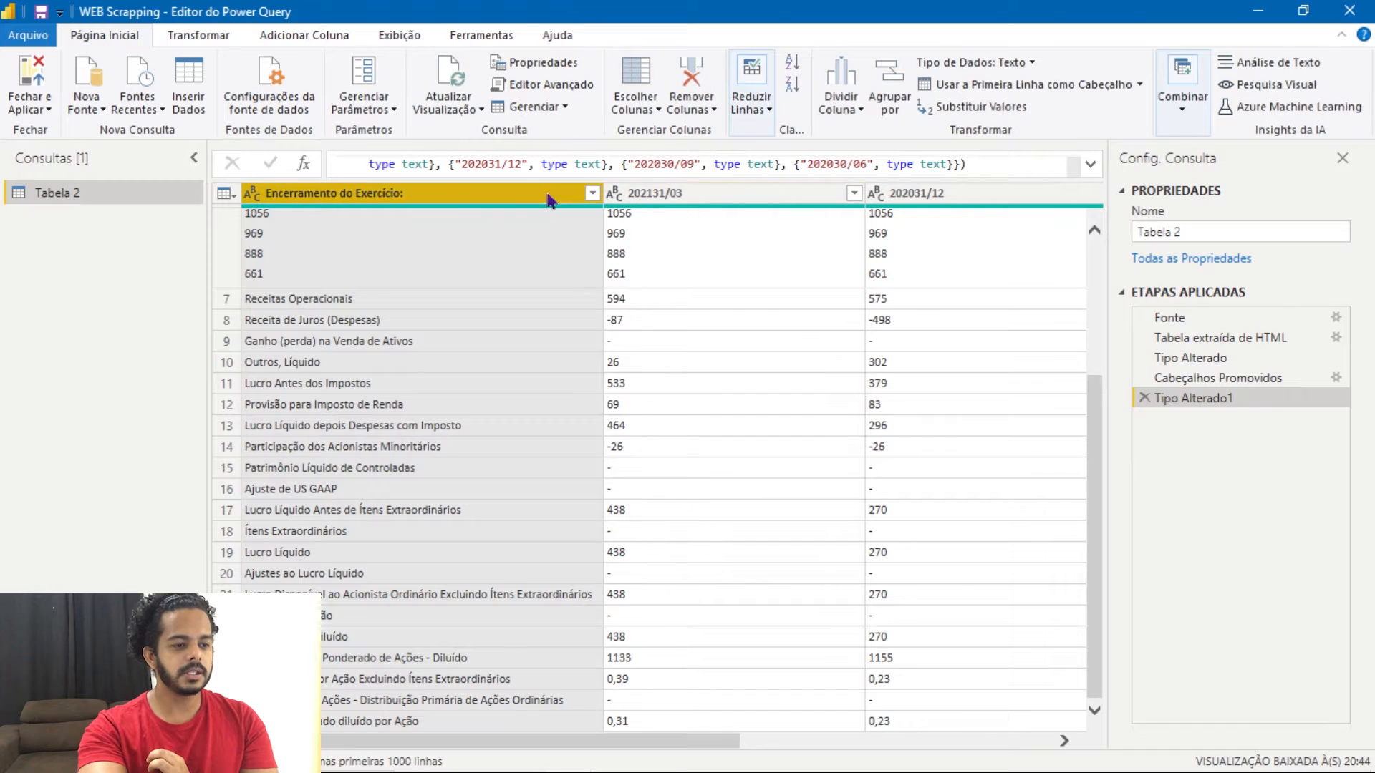
left_click(727, 193)
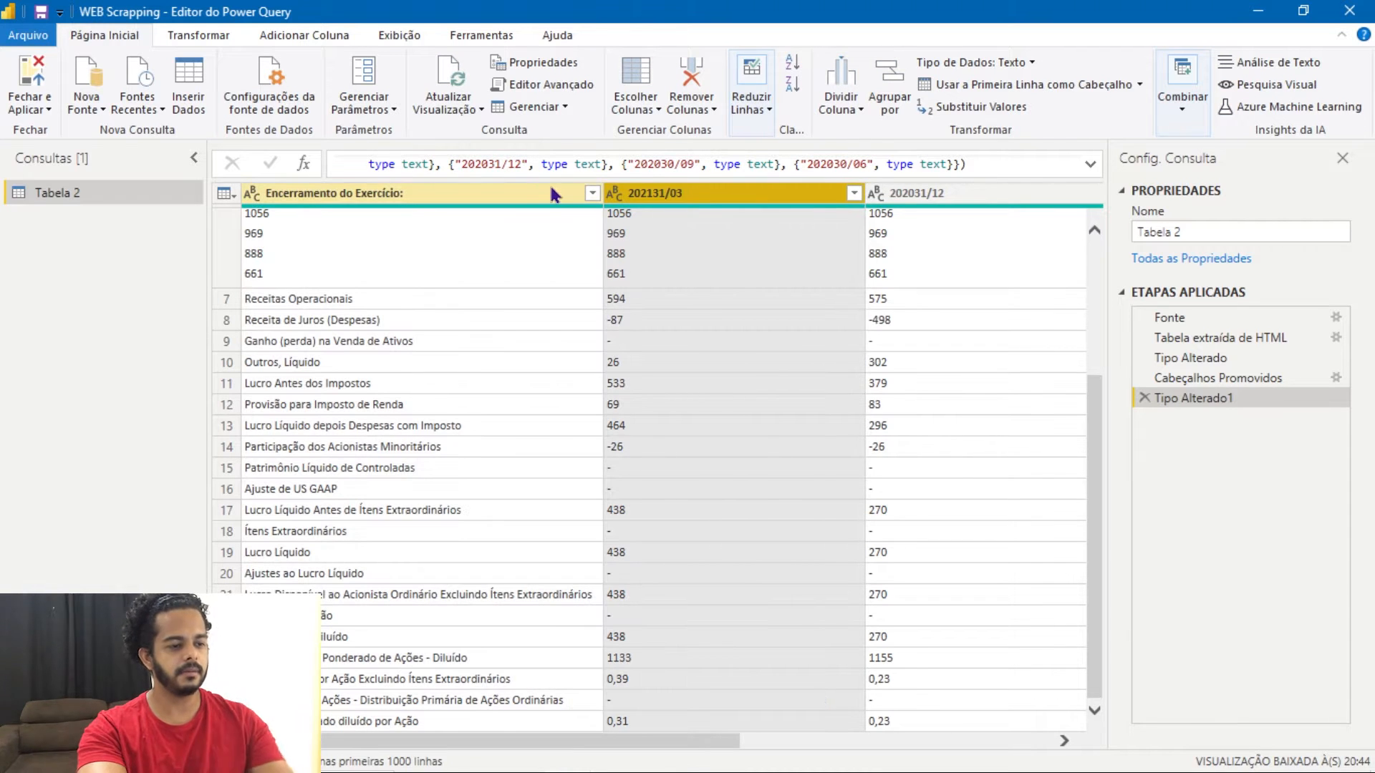
left_click(548, 193, "ctrl")
right_click(755, 192)
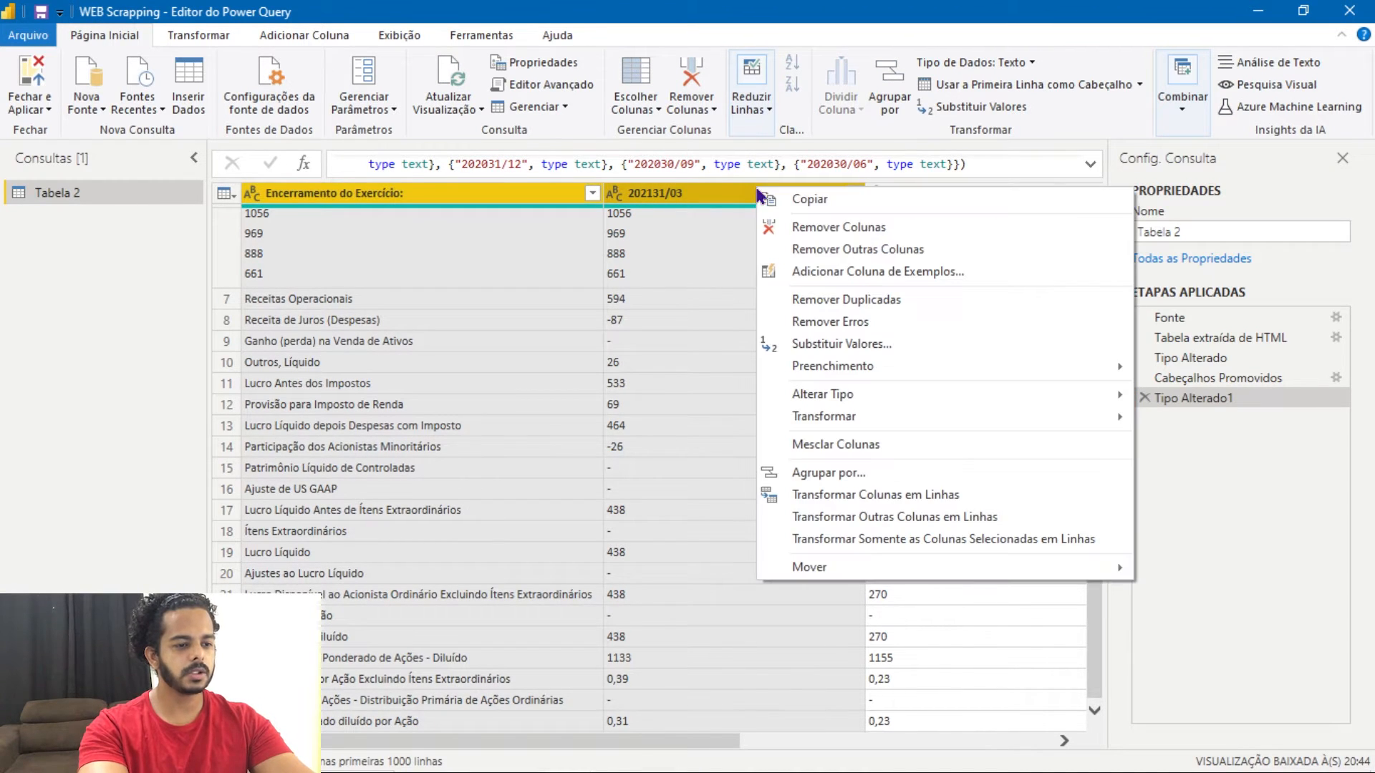
left_click(836, 248)
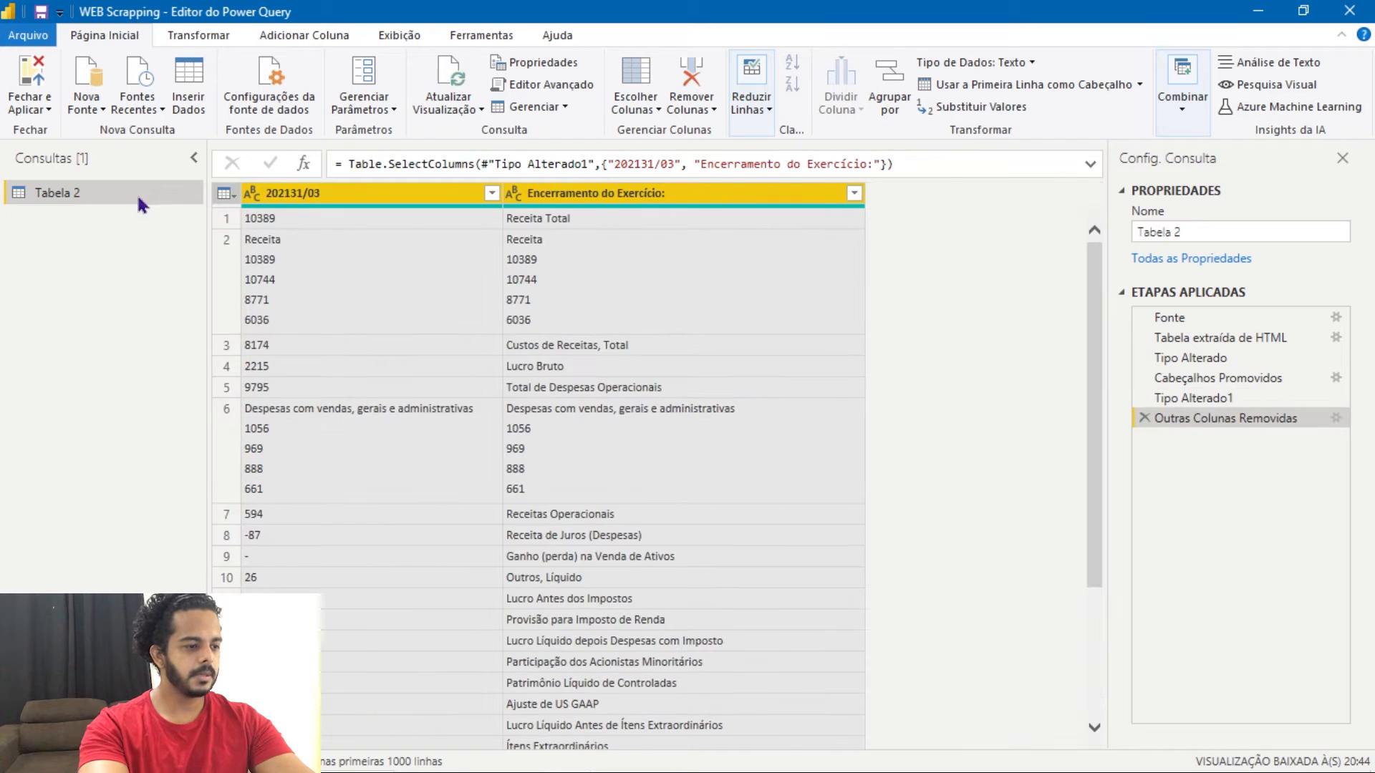
Step: Duplicate the Tabela 2 query and remove the last two applied steps from the copy to see all its columns again
right_click(133, 205)
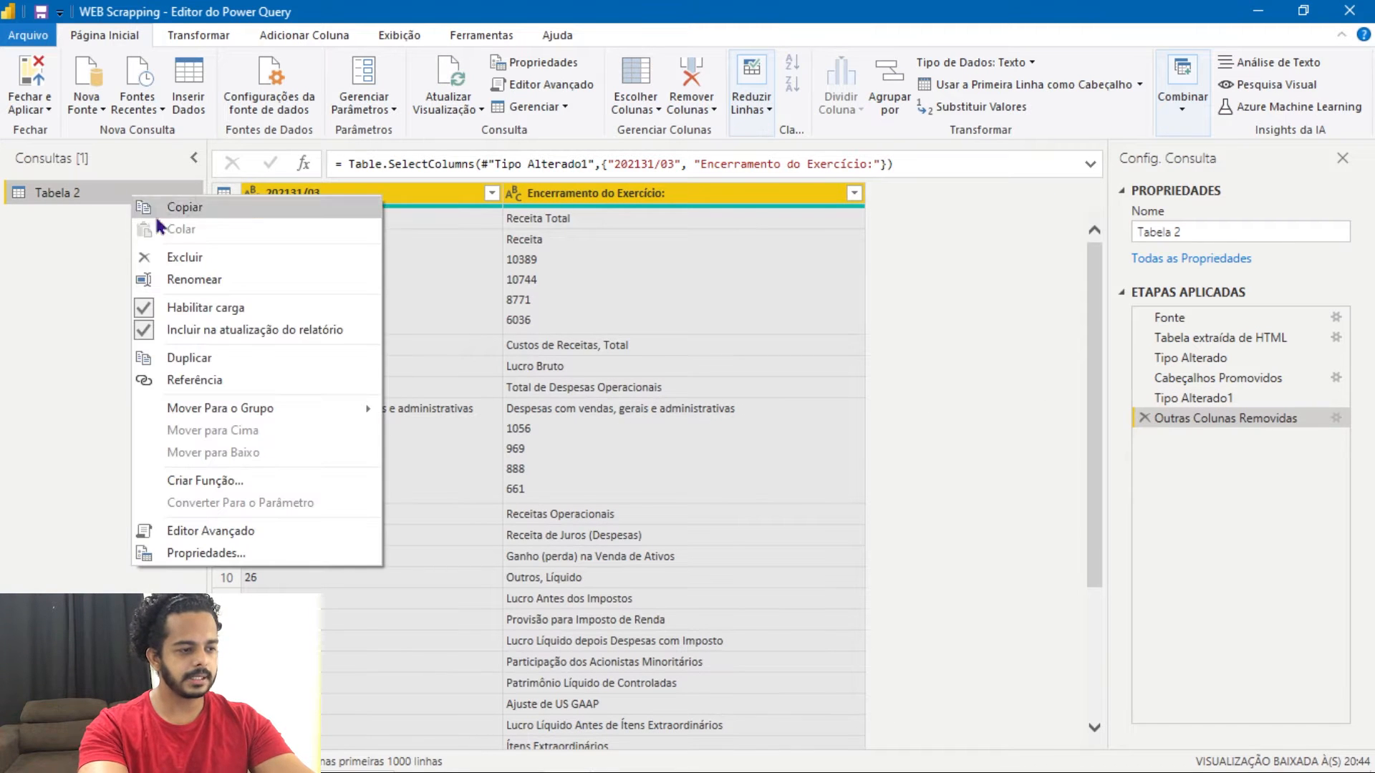
left_click(237, 358)
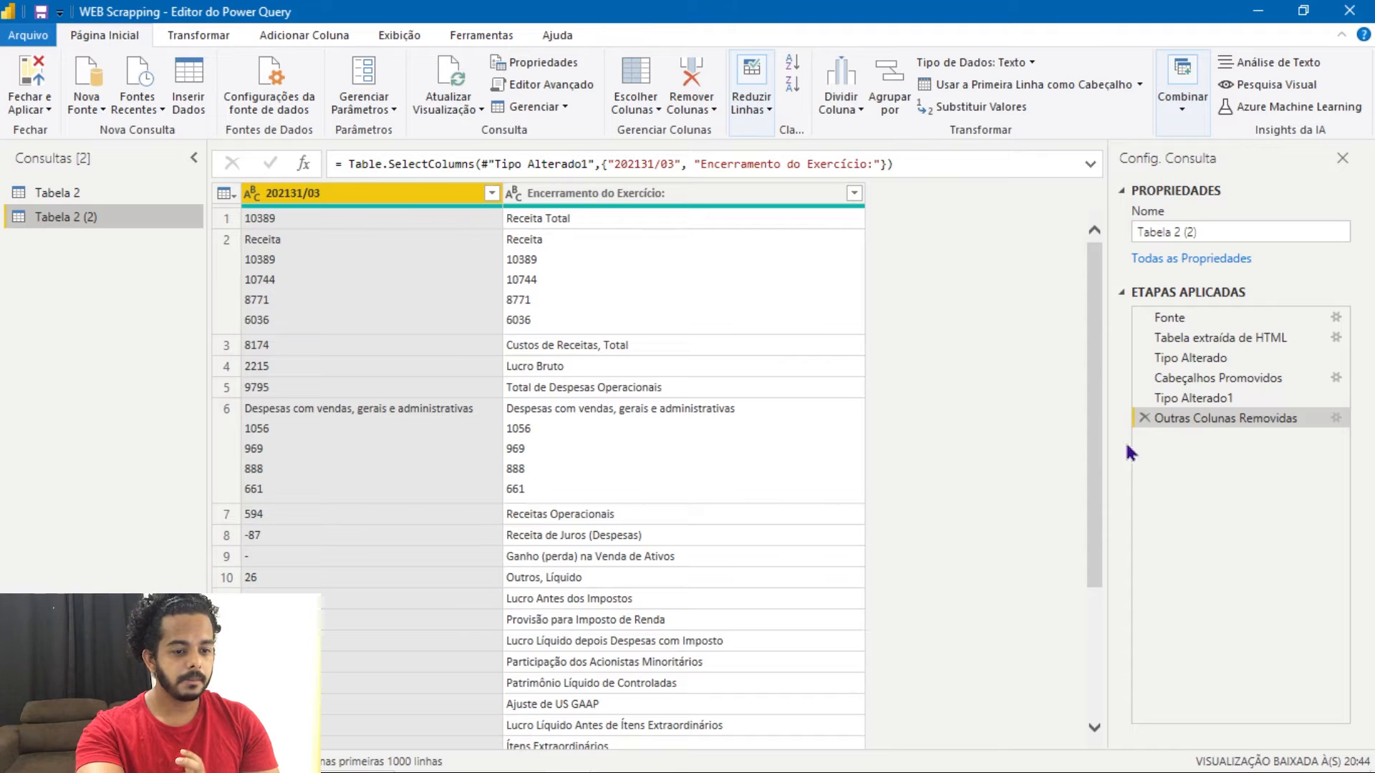
left_click(1144, 419)
left_click(1144, 398)
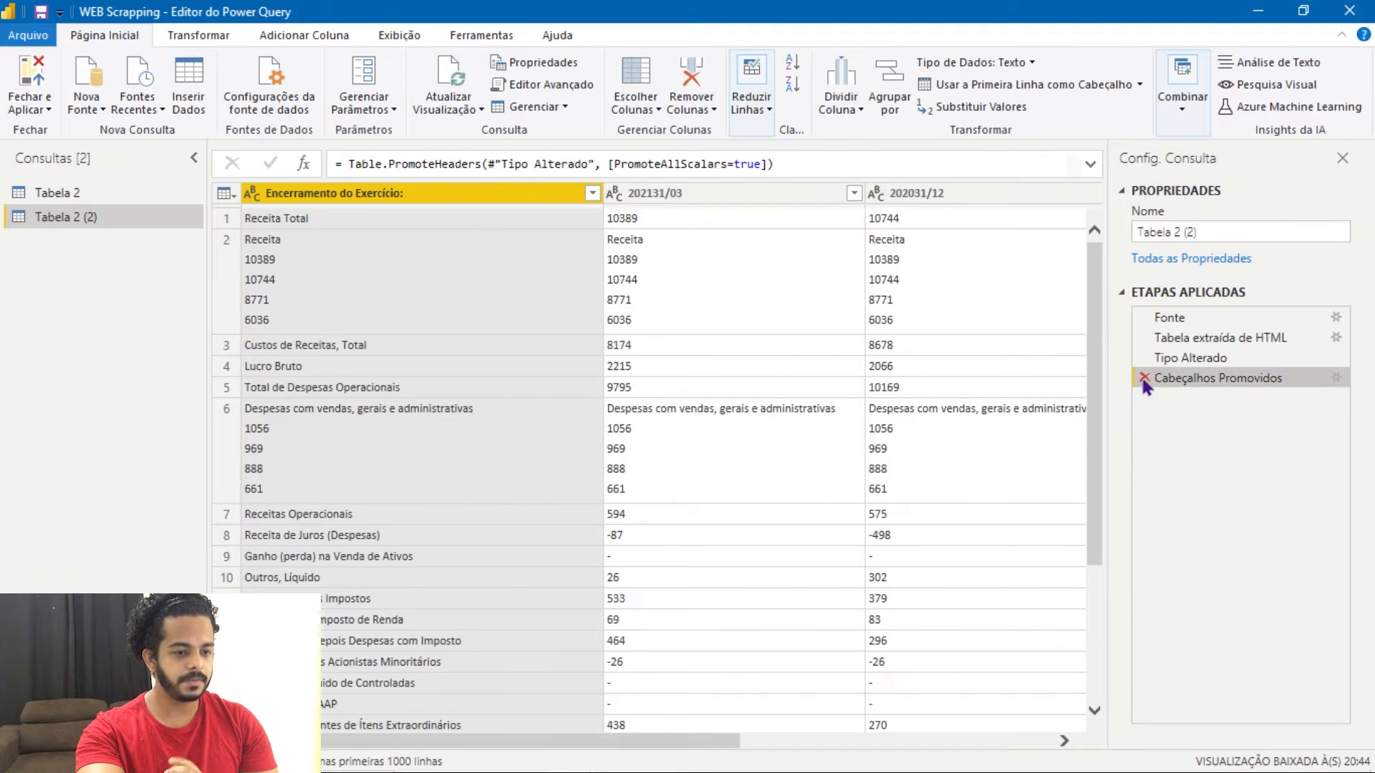
scroll(693, 514, "down", 3)
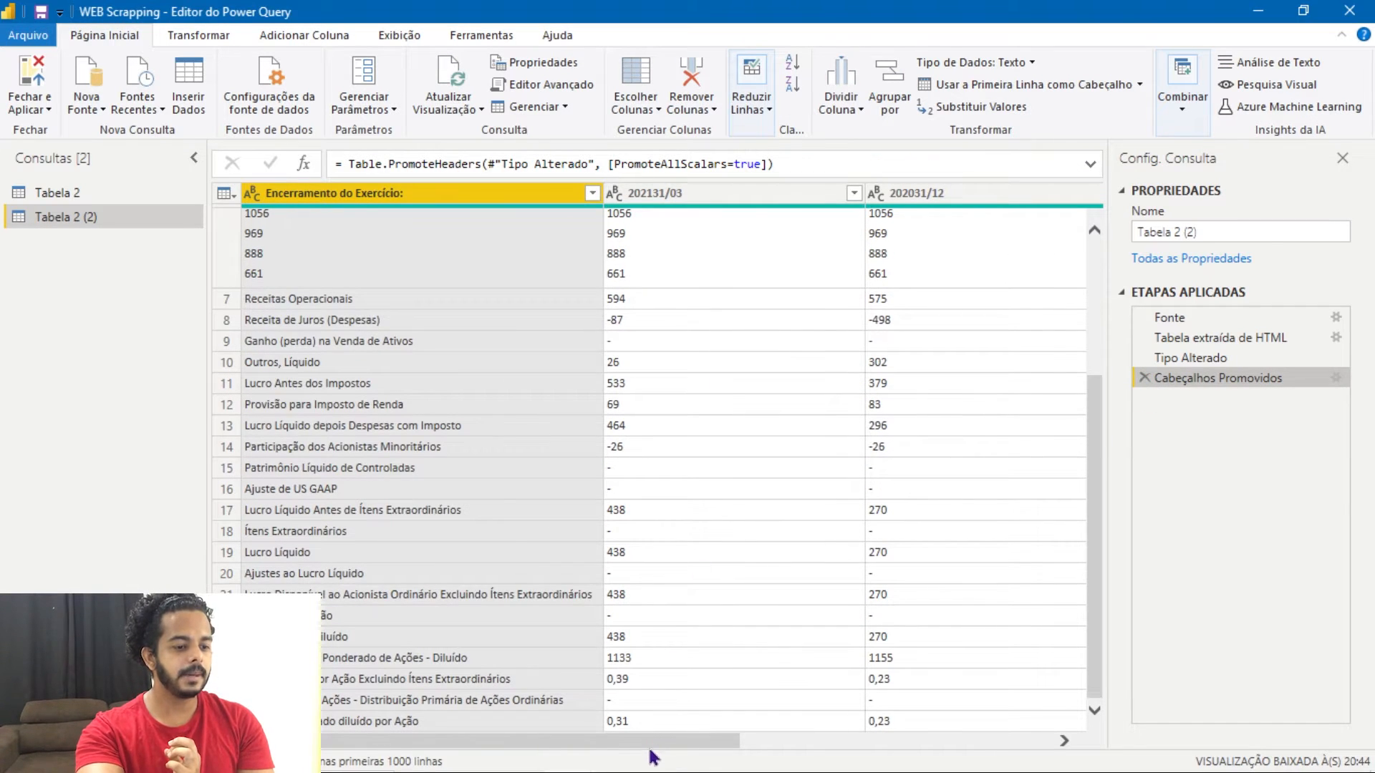
mouse_move(723, 748)
left_mouse_down()
mouse_move(761, 749)
mouse_move(724, 749)
left_mouse_up()
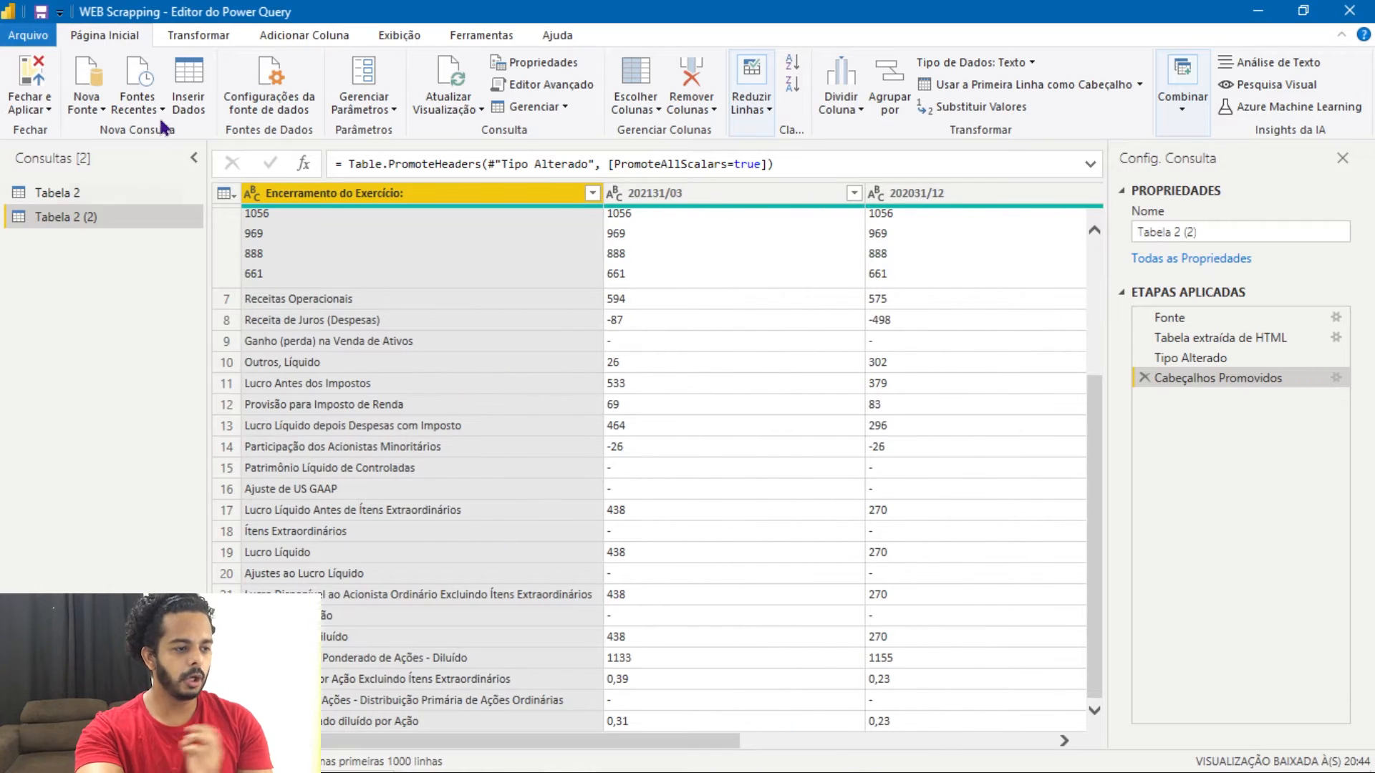
Step: Delete the duplicated query Tabela 2 (2) and return to Tabela 2
right_click(115, 214)
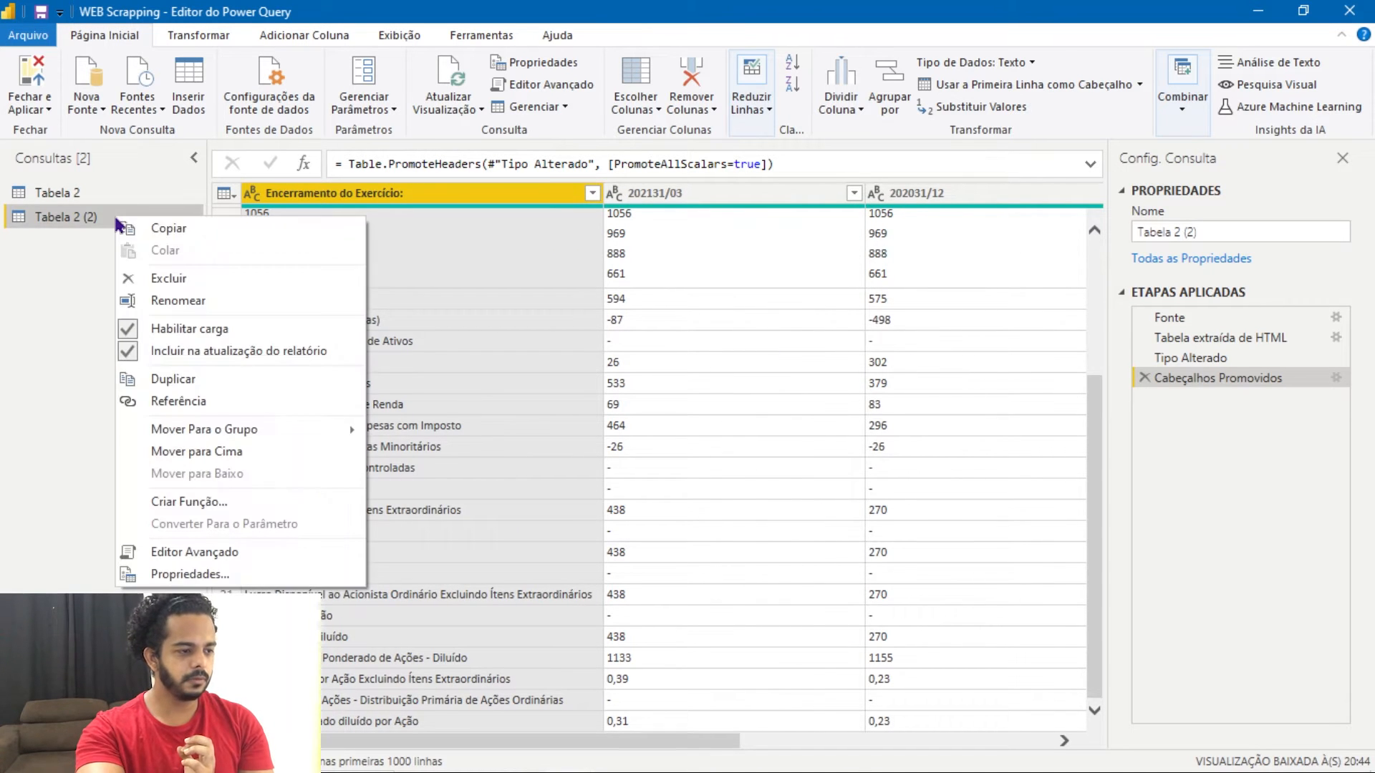
left_click(211, 279)
left_click(781, 420)
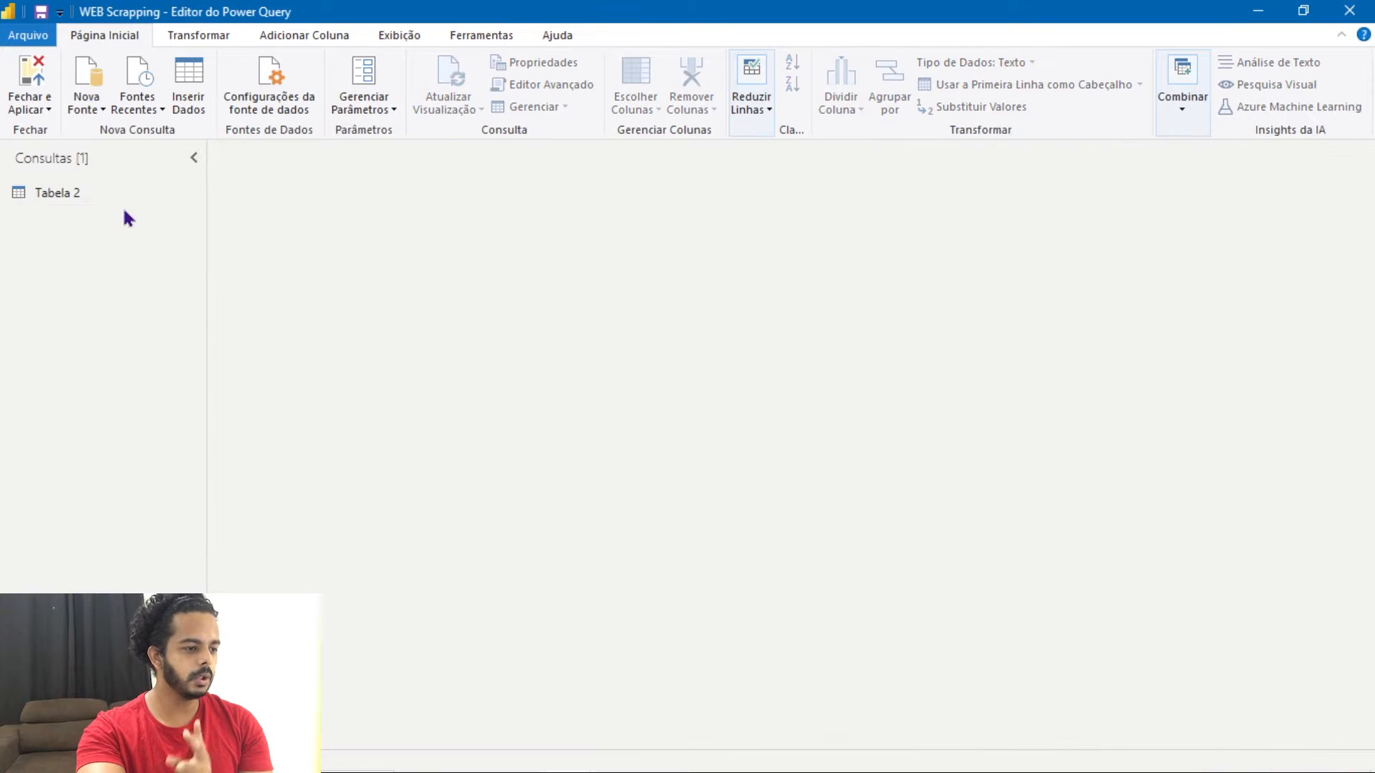
left_click(105, 192)
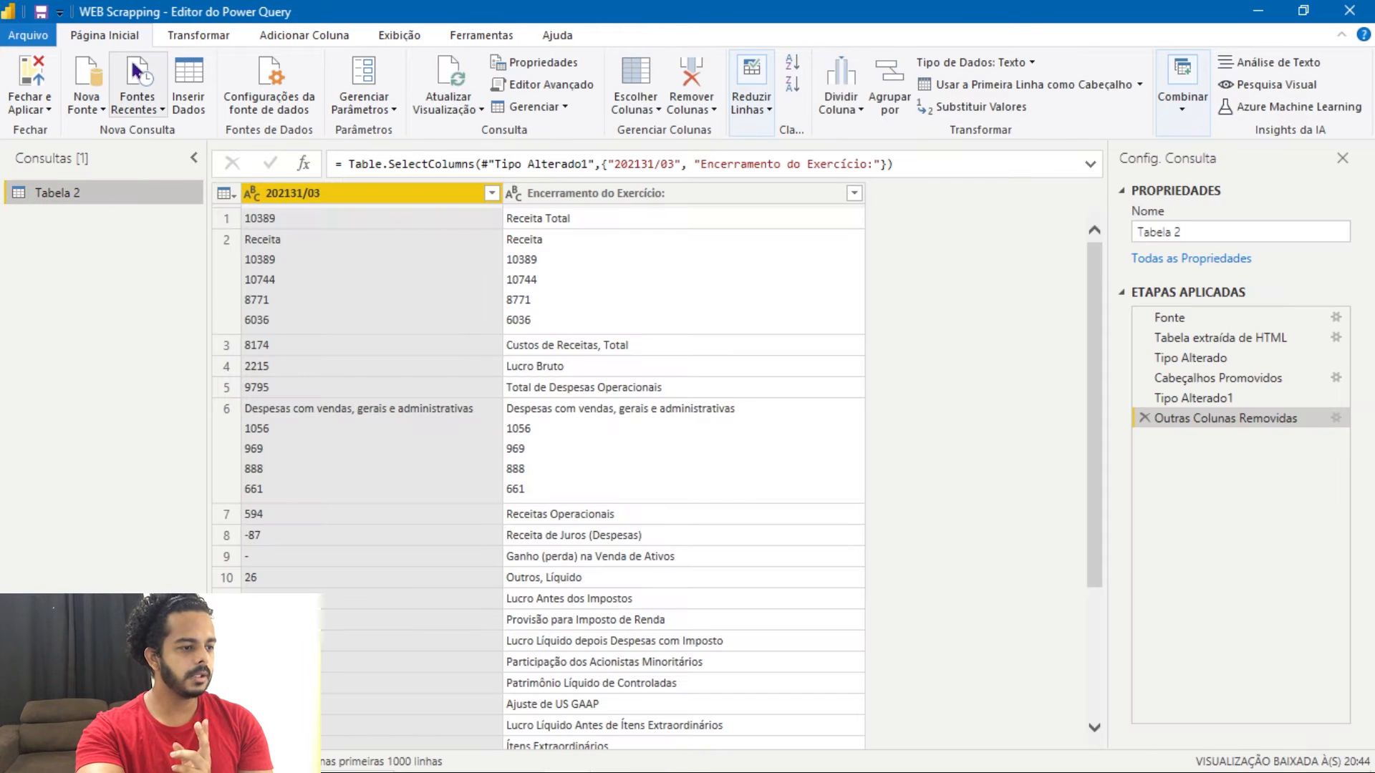
Step: Close the Power Query Editor with the changes applied and check the fields of Tabela 2 in the report view
left_click(50, 115)
left_click(61, 184)
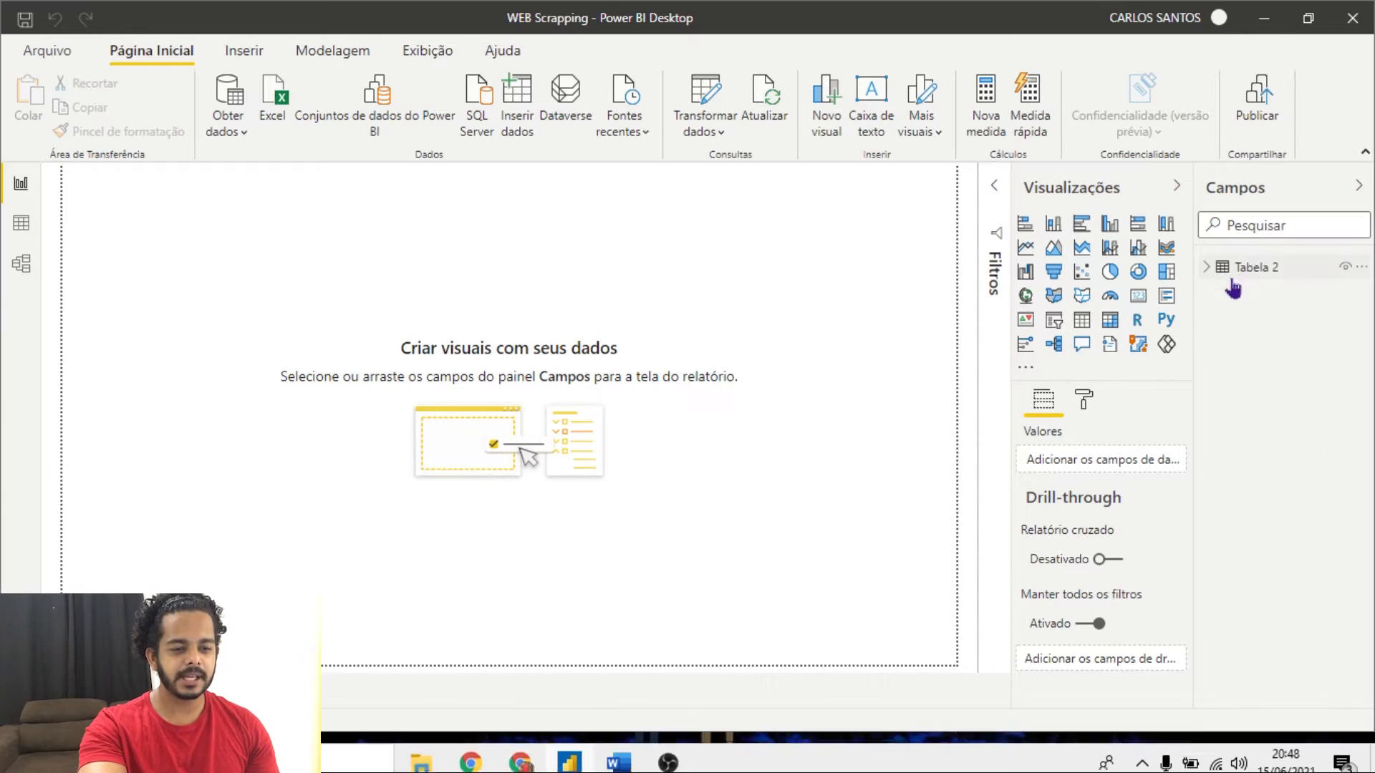
left_click(1230, 281)
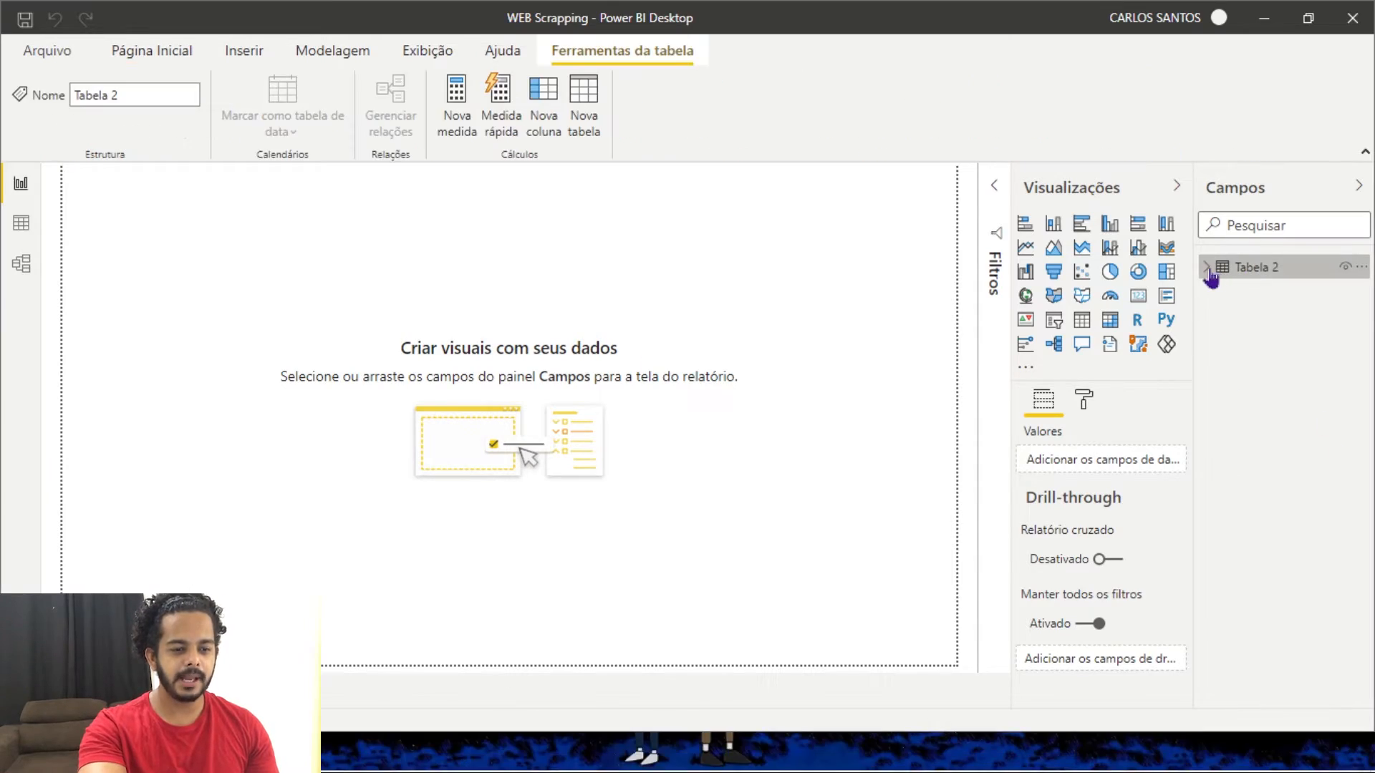
left_click(547, 359)
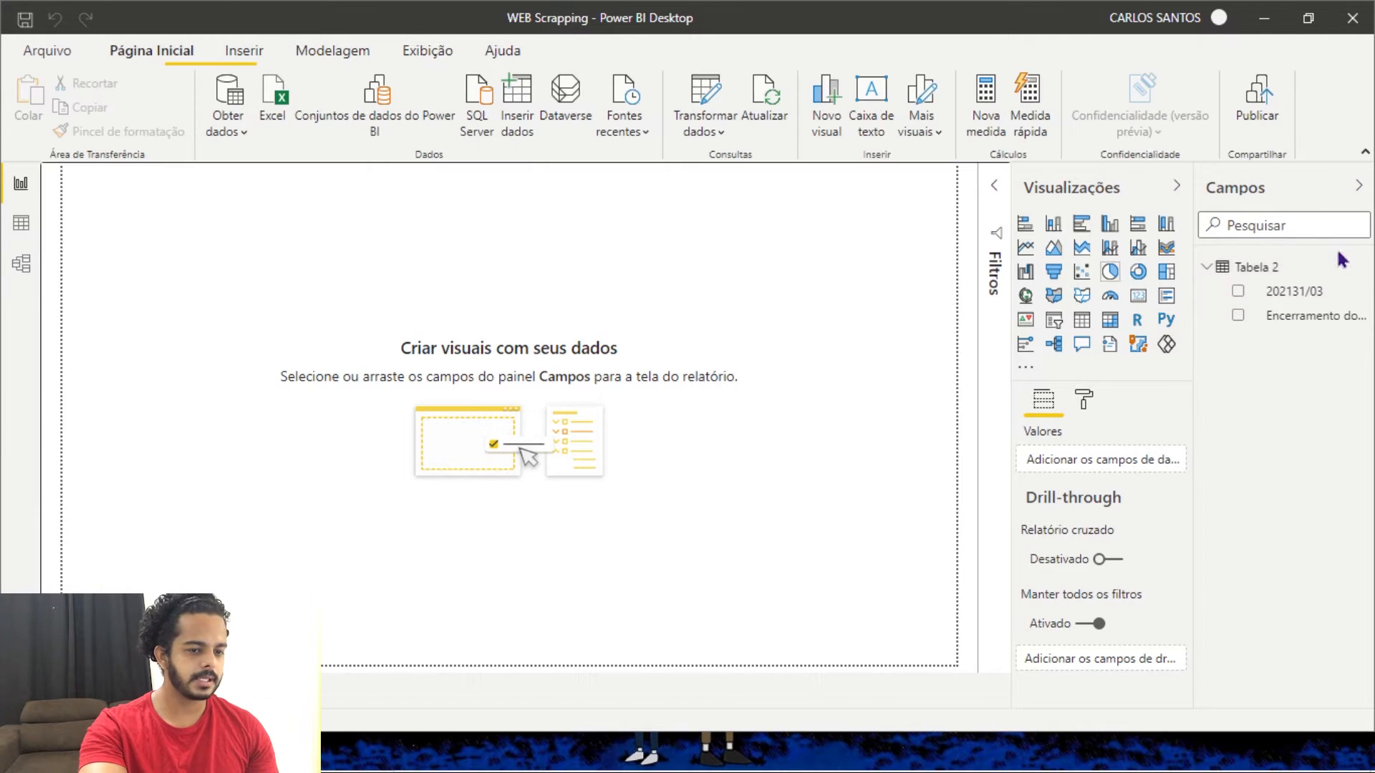
left_click(1359, 186)
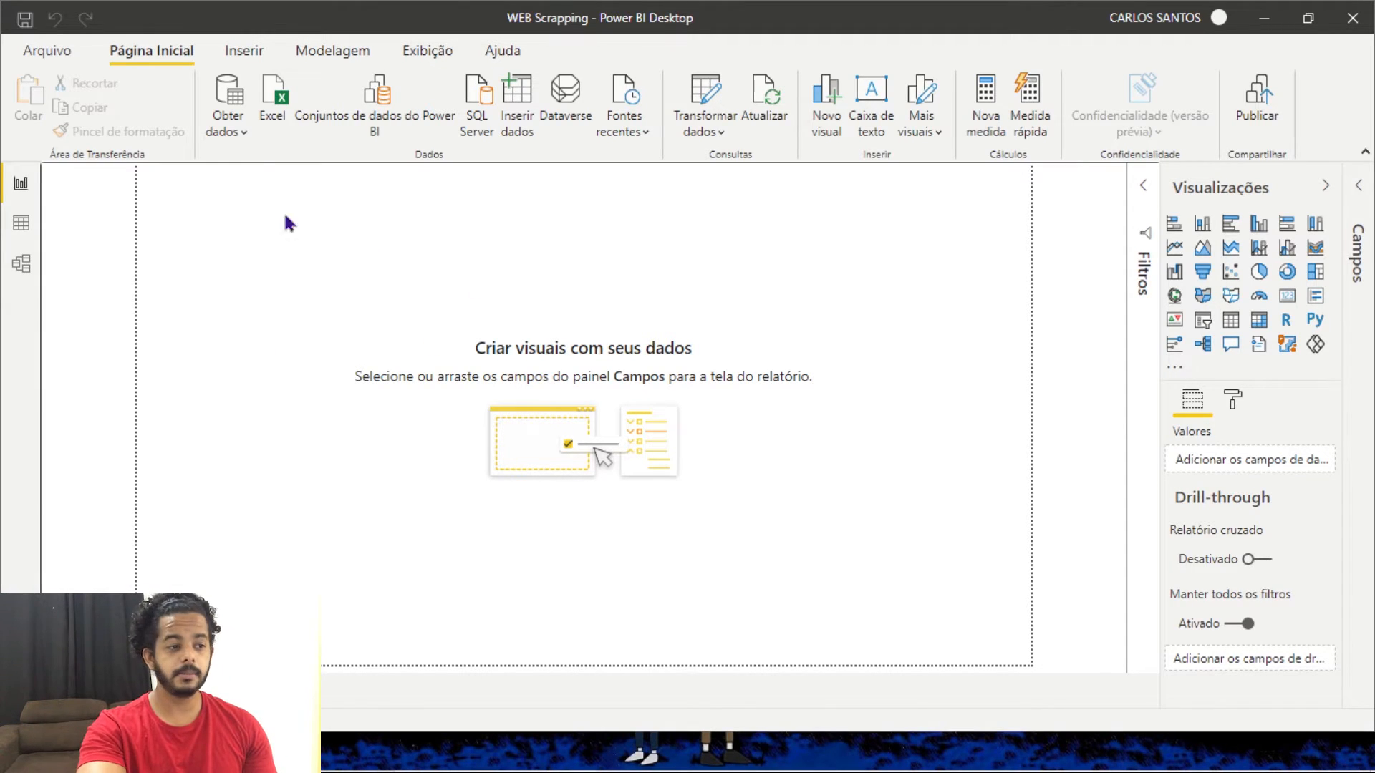
left_click(240, 133)
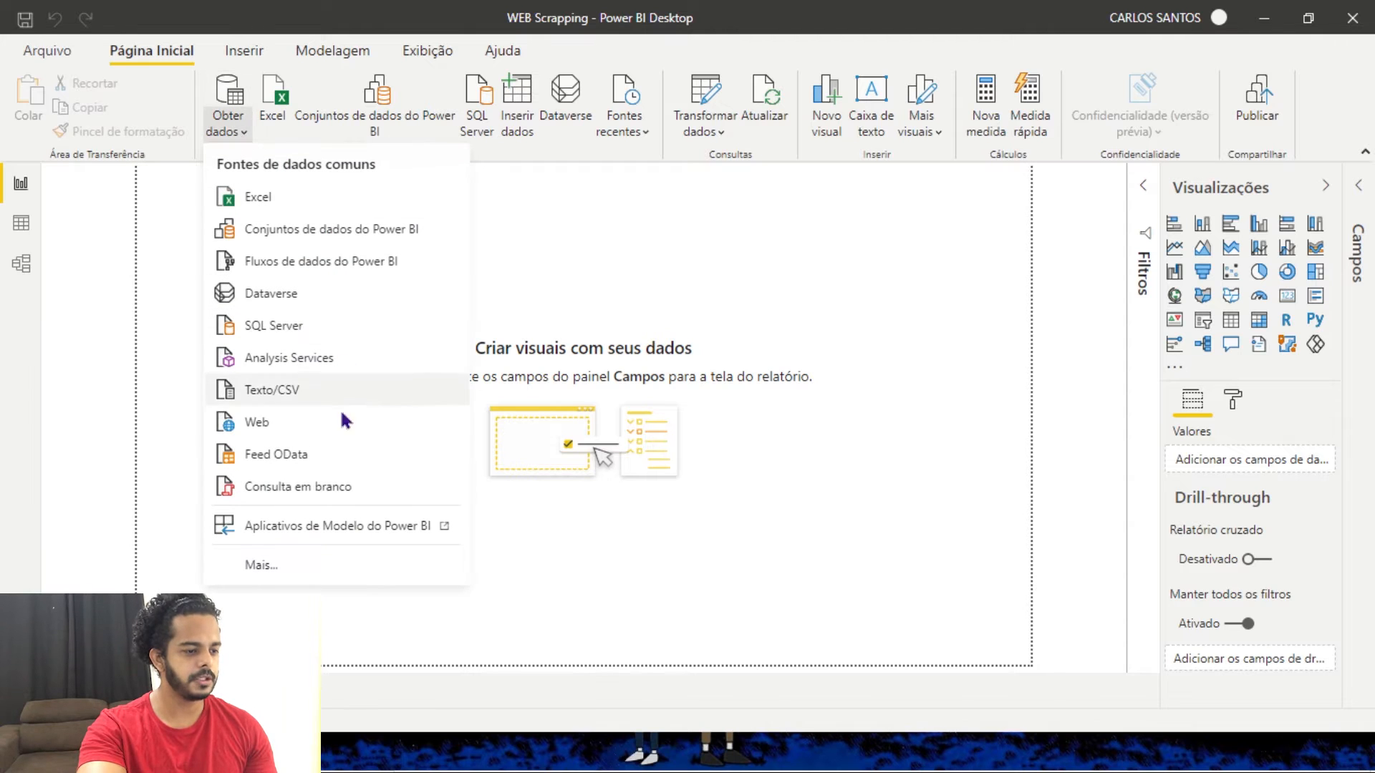
left_click(328, 431)
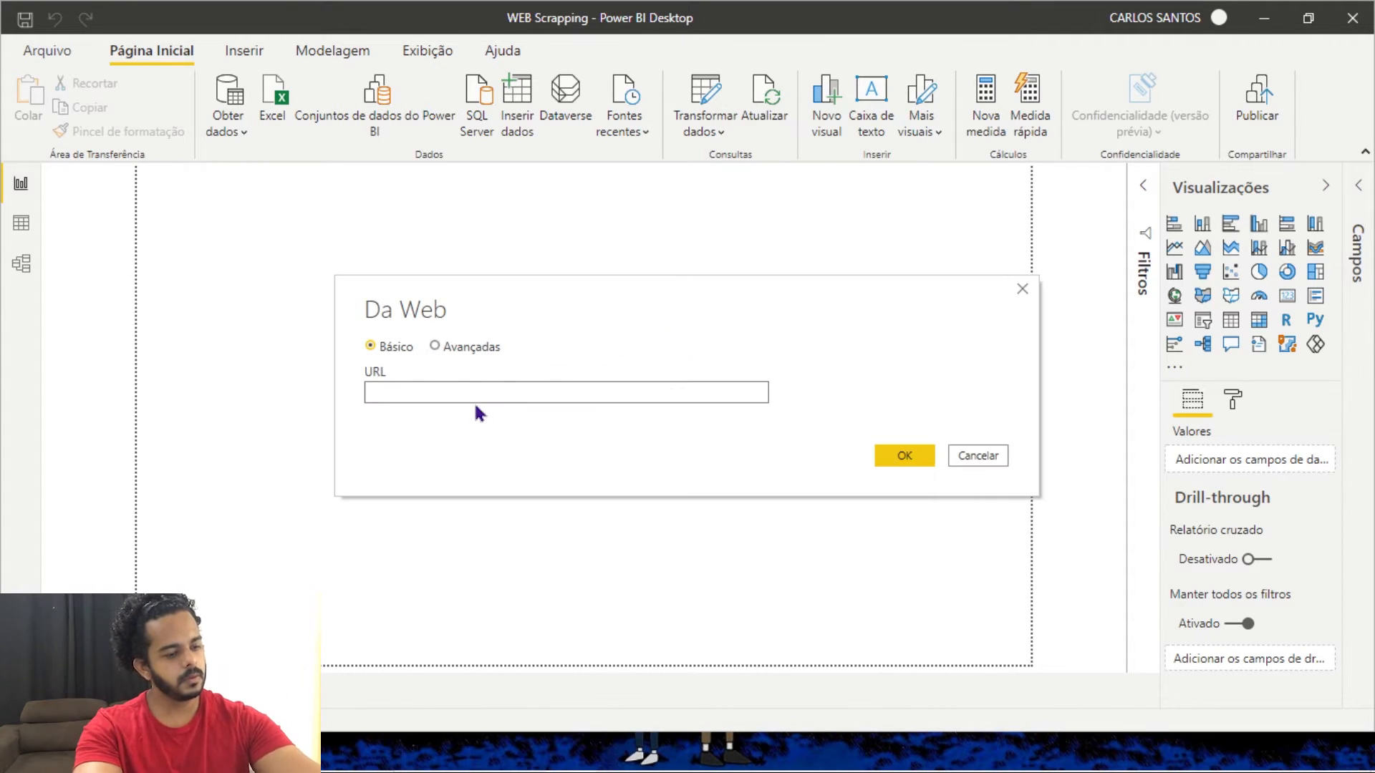
type("https://br.investing.com/equities/tesla-motors-income-statement")
left_click(880, 452)
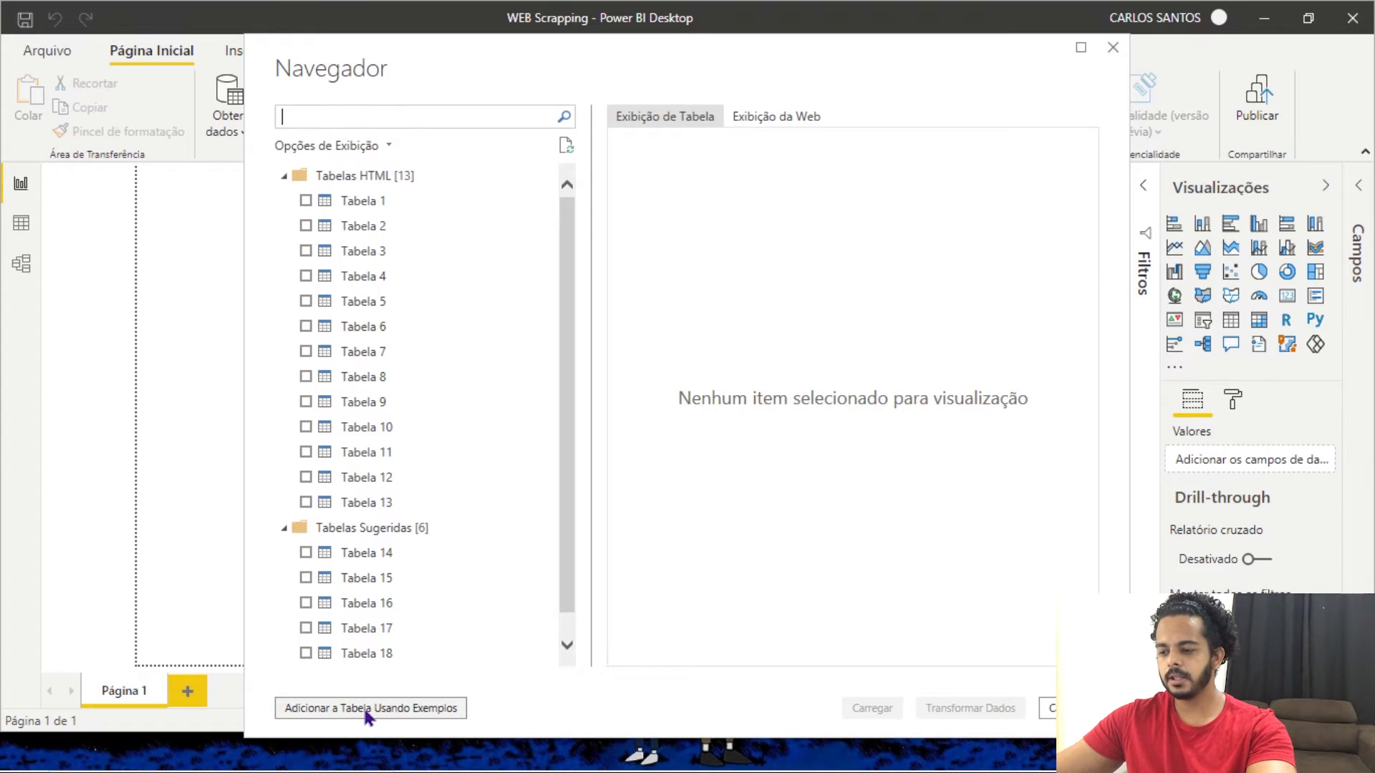
left_click(366, 710)
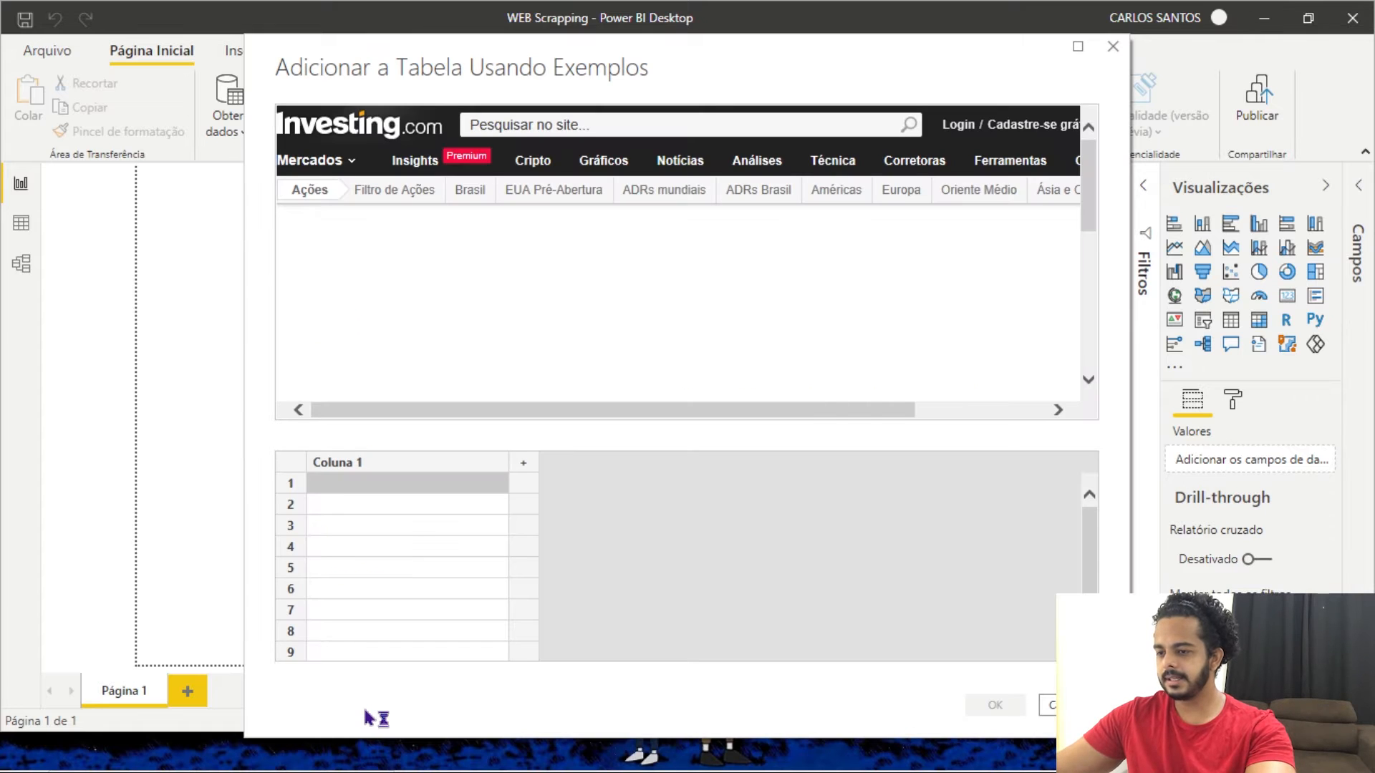
Step: Look through the Investing.com page preview for Tesla's income statement table
scroll(470, 333, "down", 10)
scroll(463, 333, "up", 2)
scroll(461, 326, "down", 5)
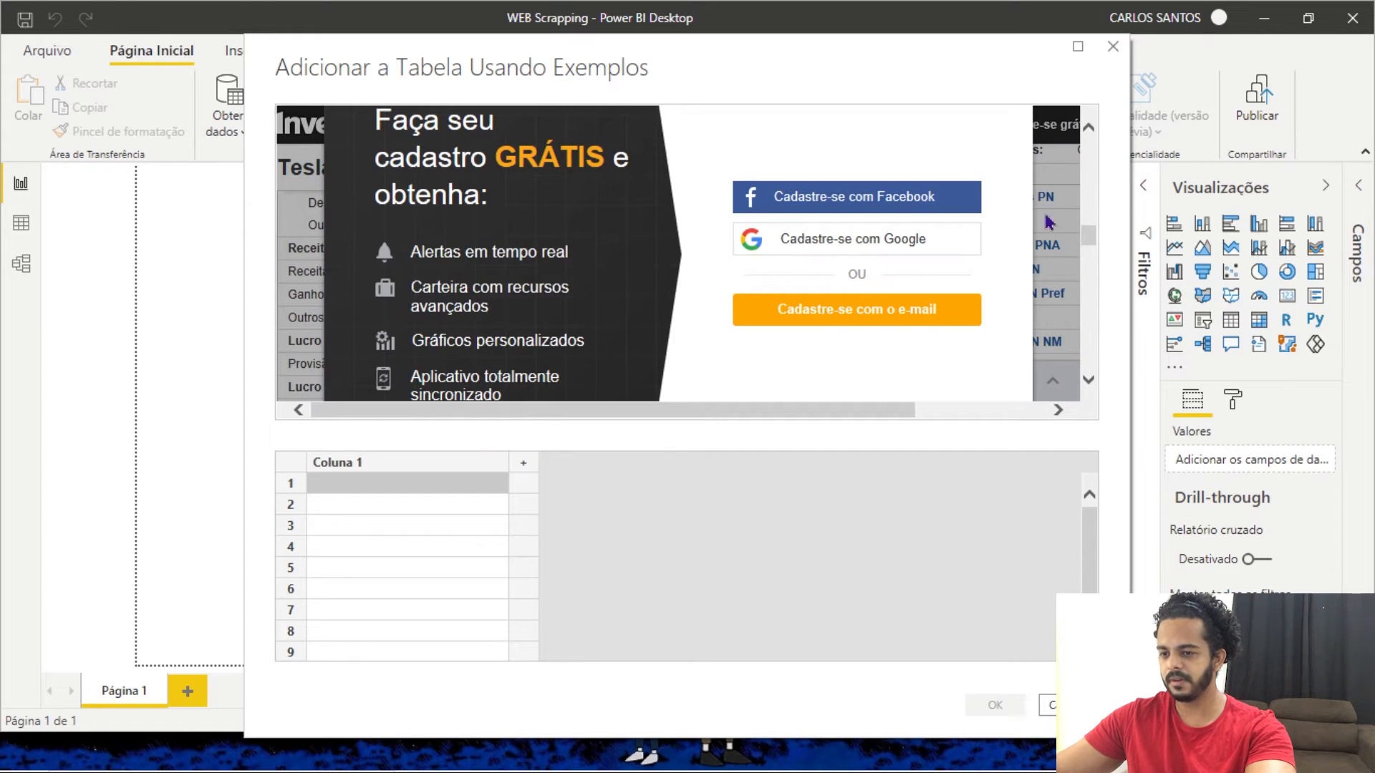
scroll(1048, 222, "up", 10)
left_click(1002, 158)
scroll(525, 339, "down", 3)
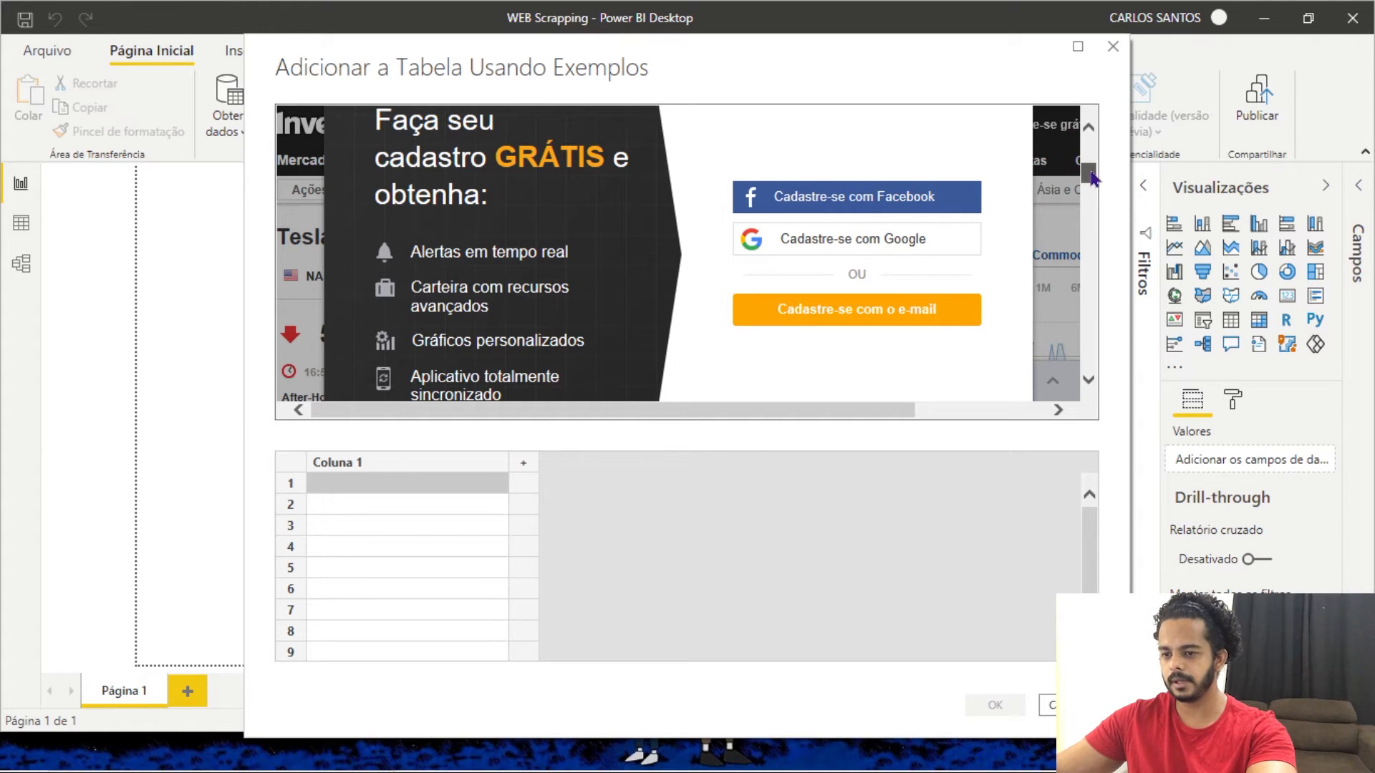
left_click_drag(1088, 175, 1100, 129)
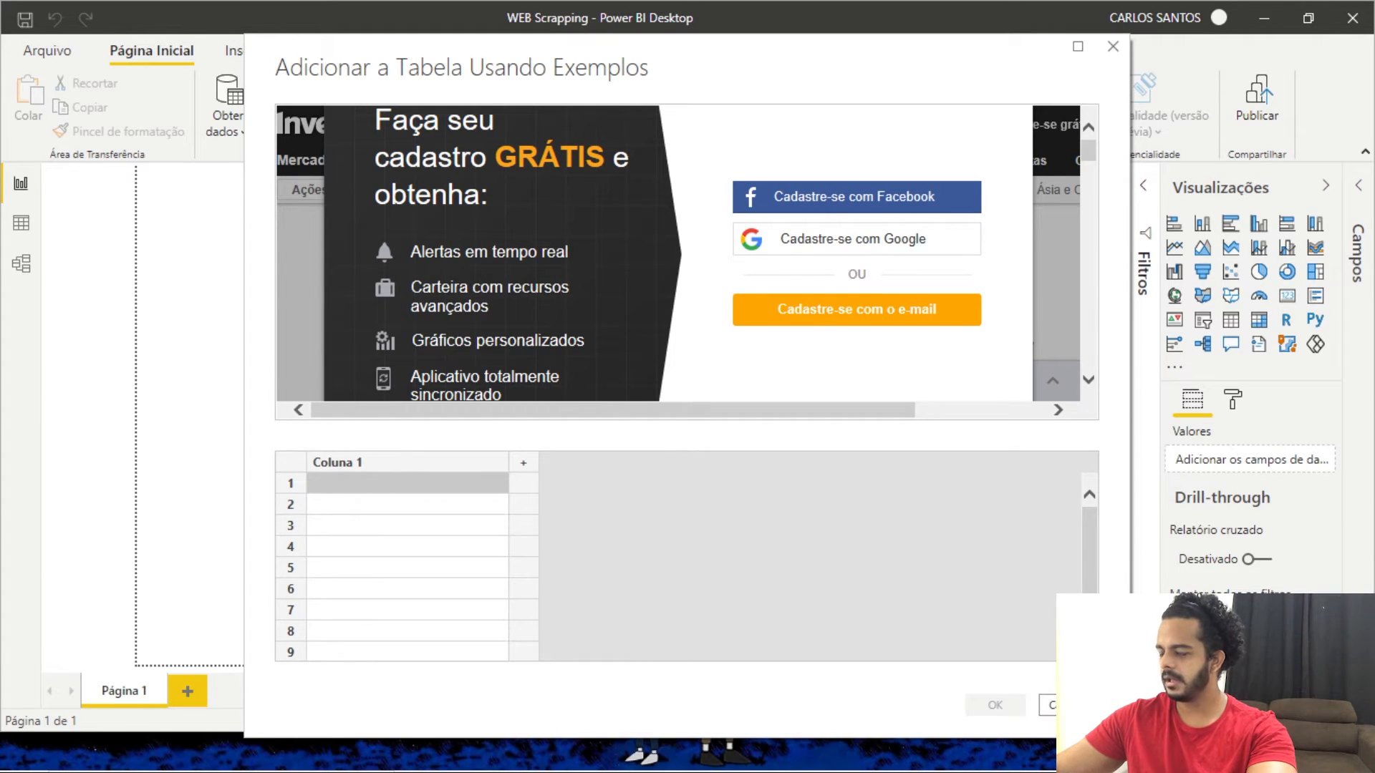
Step: Switch to Chrome to examine the headings and rows of Tesla's quarterly income statement, and return to Power BI Desktop
left_click_drag(0, 14, 184, 1)
scroll(102, 583, "down", 3)
scroll(102, 583, "down", 4)
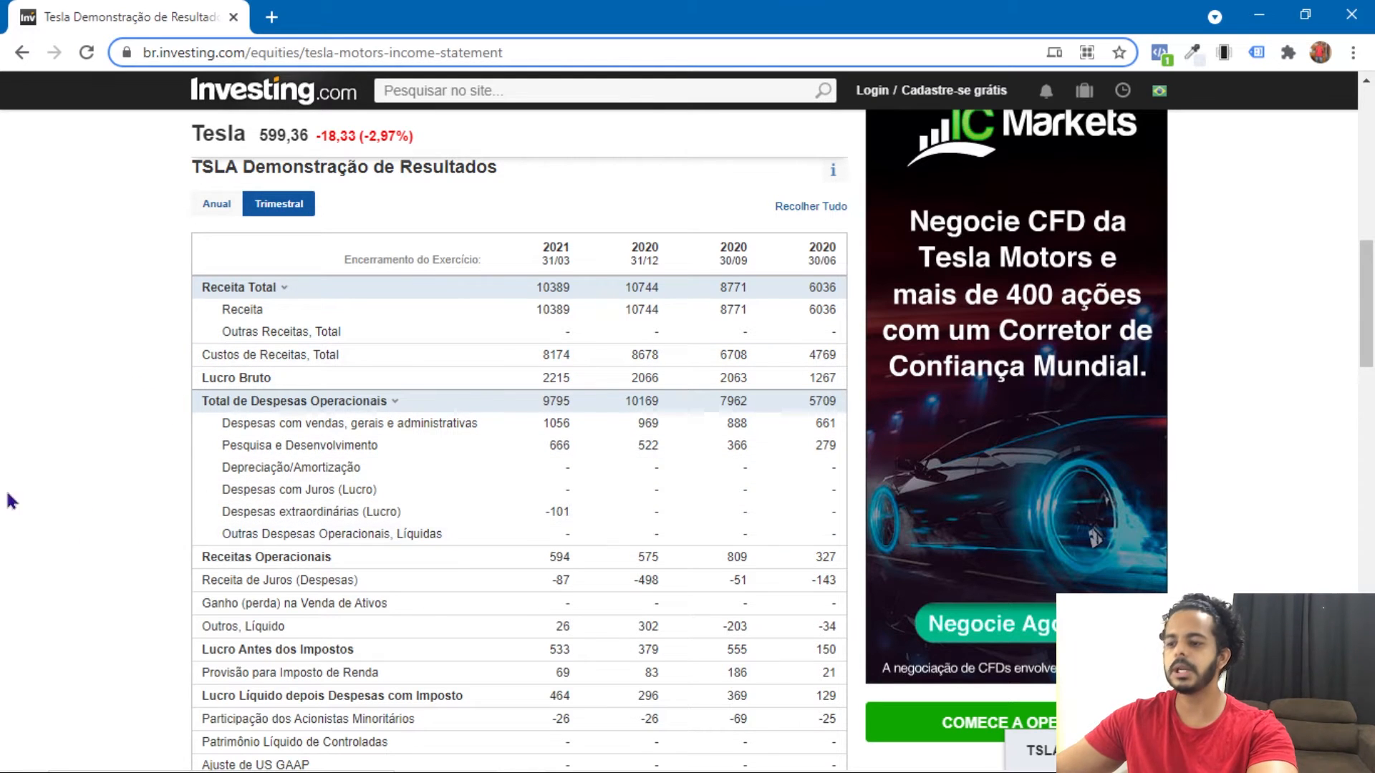
left_click_drag(141, 14, 0, 37)
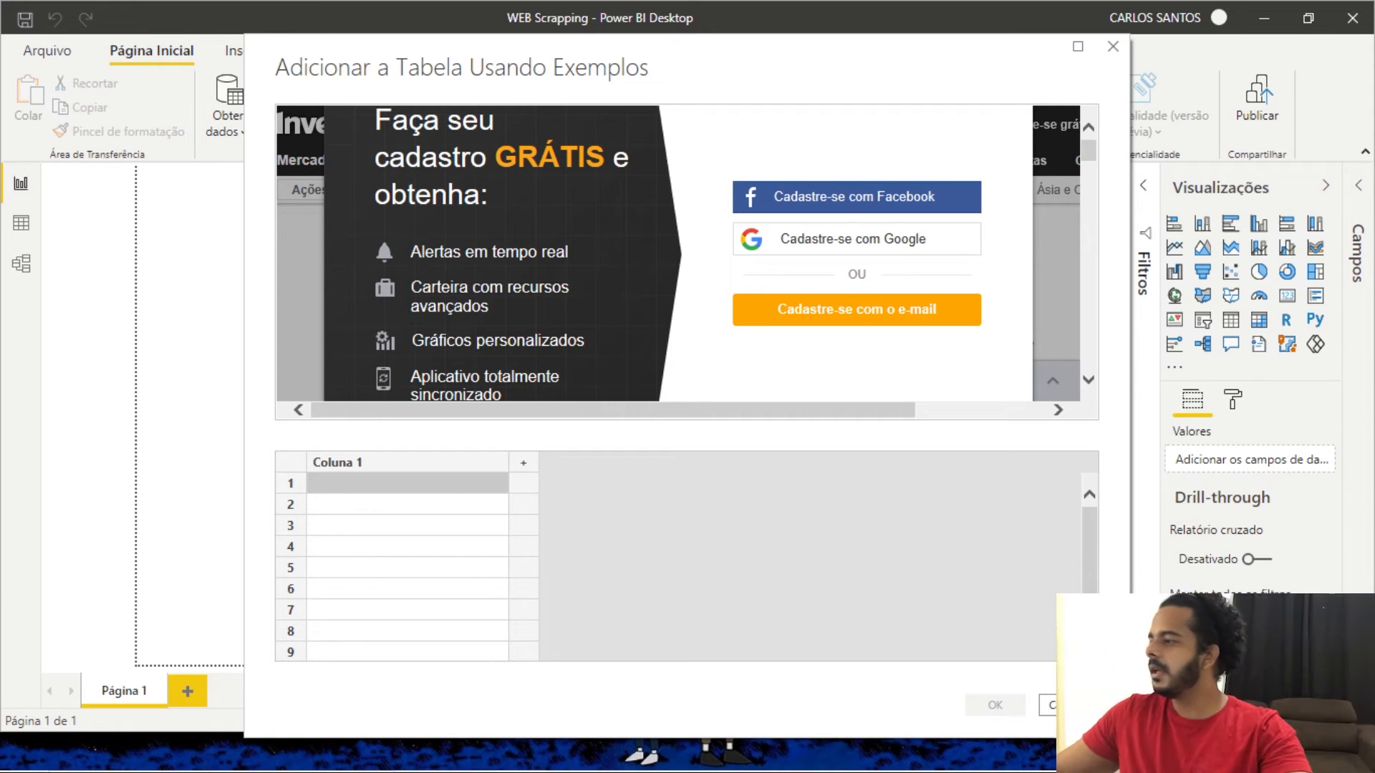
key("alt+Tab")
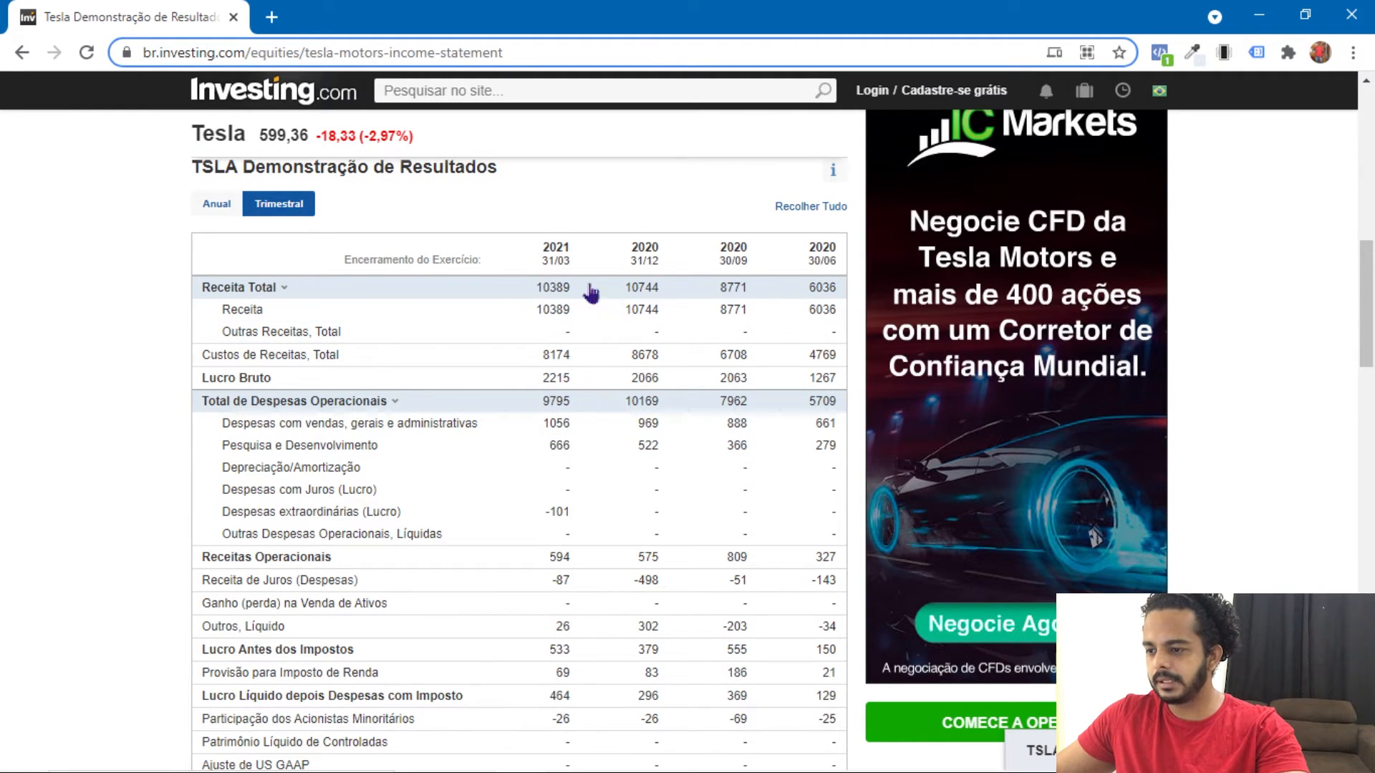
left_click_drag(104, 14, 0, 129)
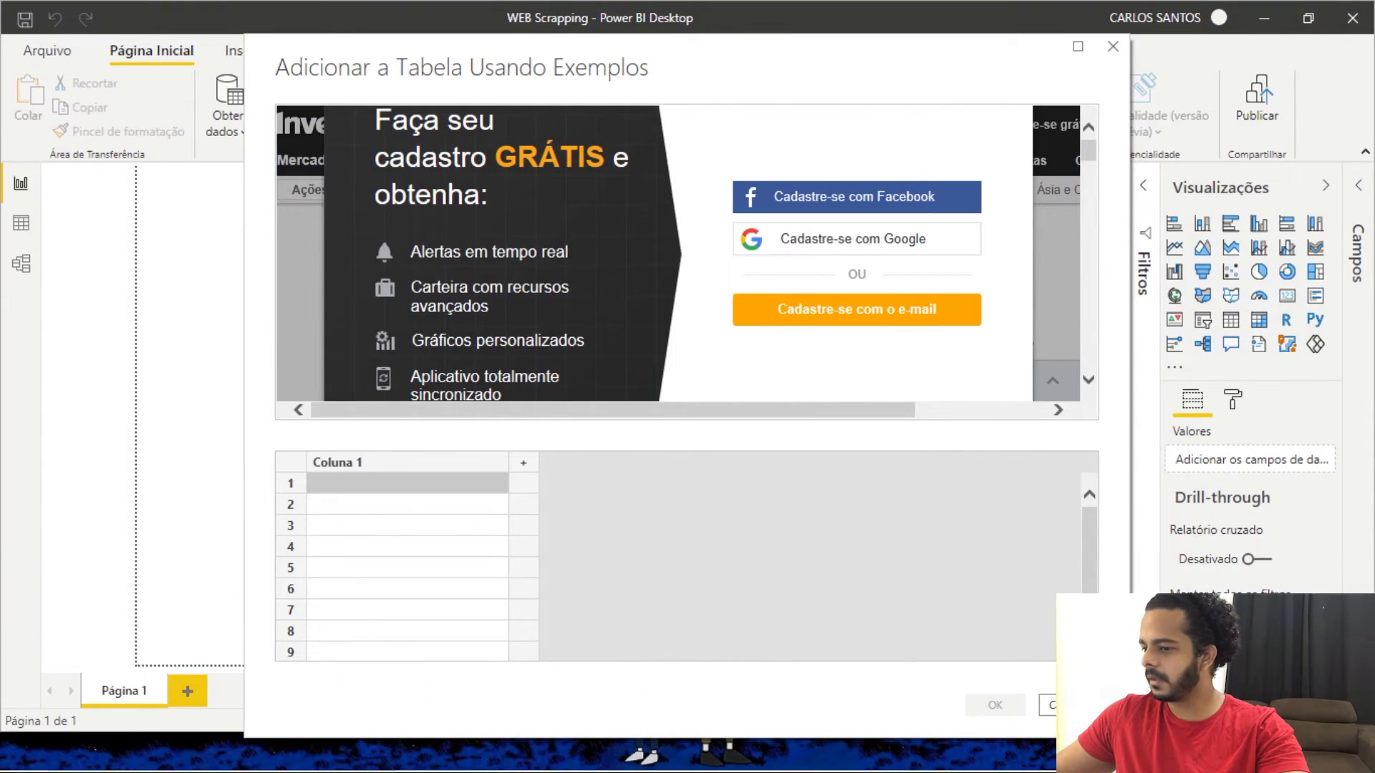
Step: Add three more columns, Coluna 2 through Coluna 4, to the example table
left_click(523, 463)
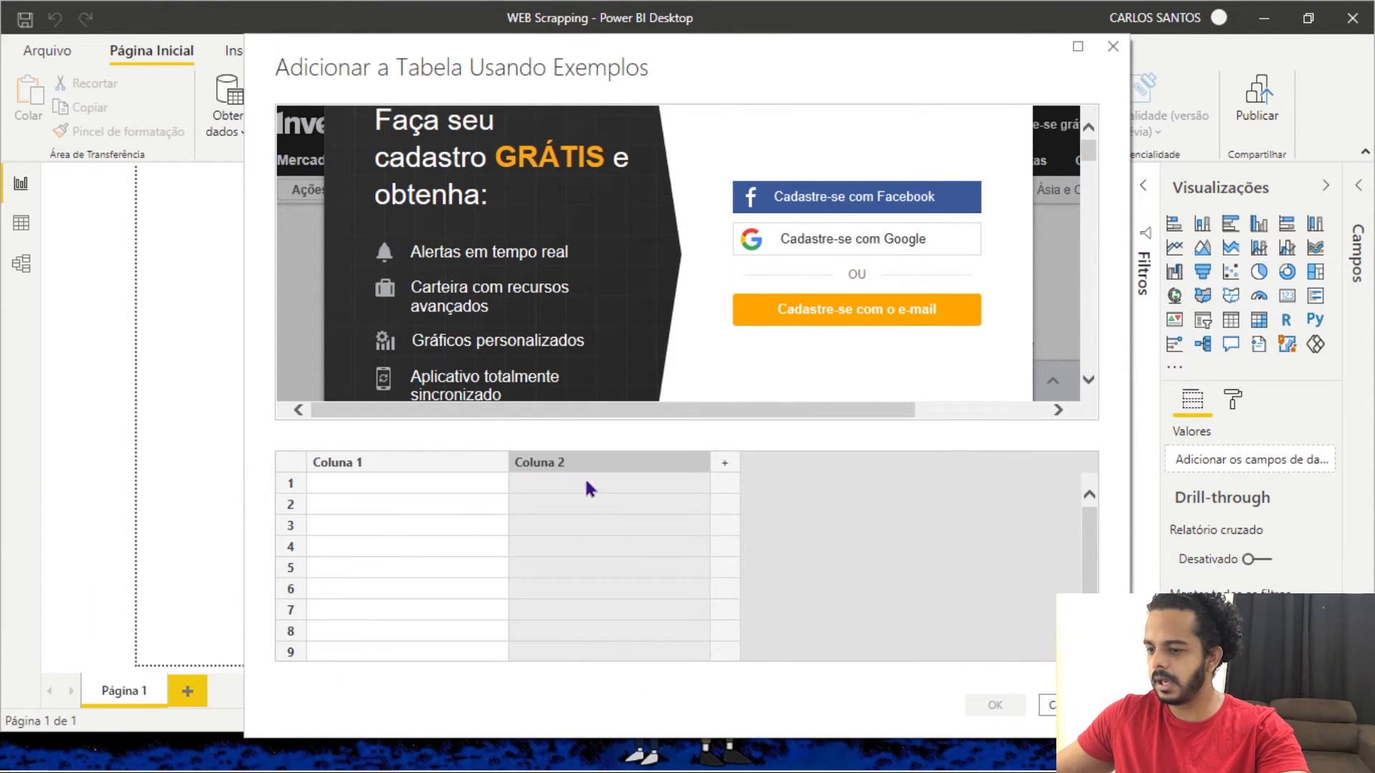
left_click(729, 463)
left_click(935, 466)
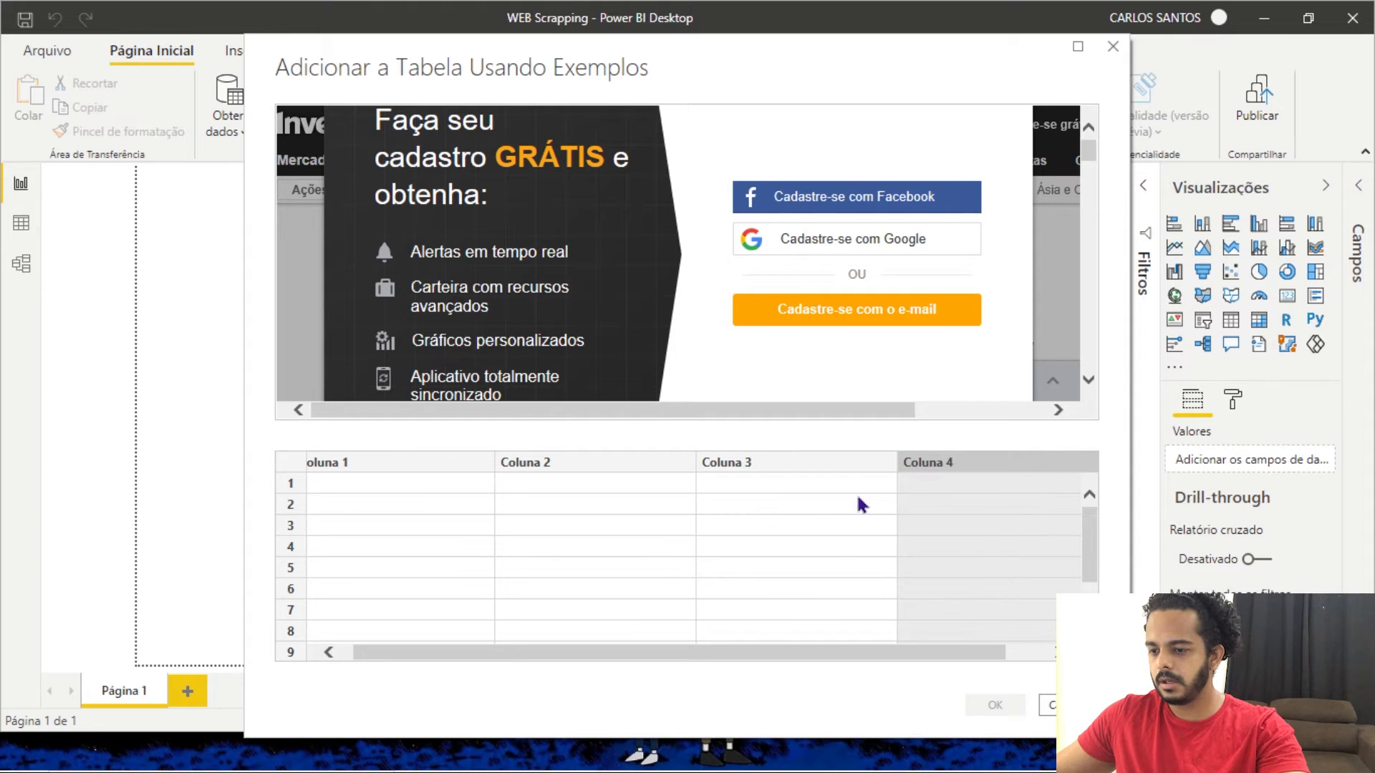
Step: Fill the first row of Coluna 1 with the suggested example "Encerramento do Exercício:"
left_click(338, 483)
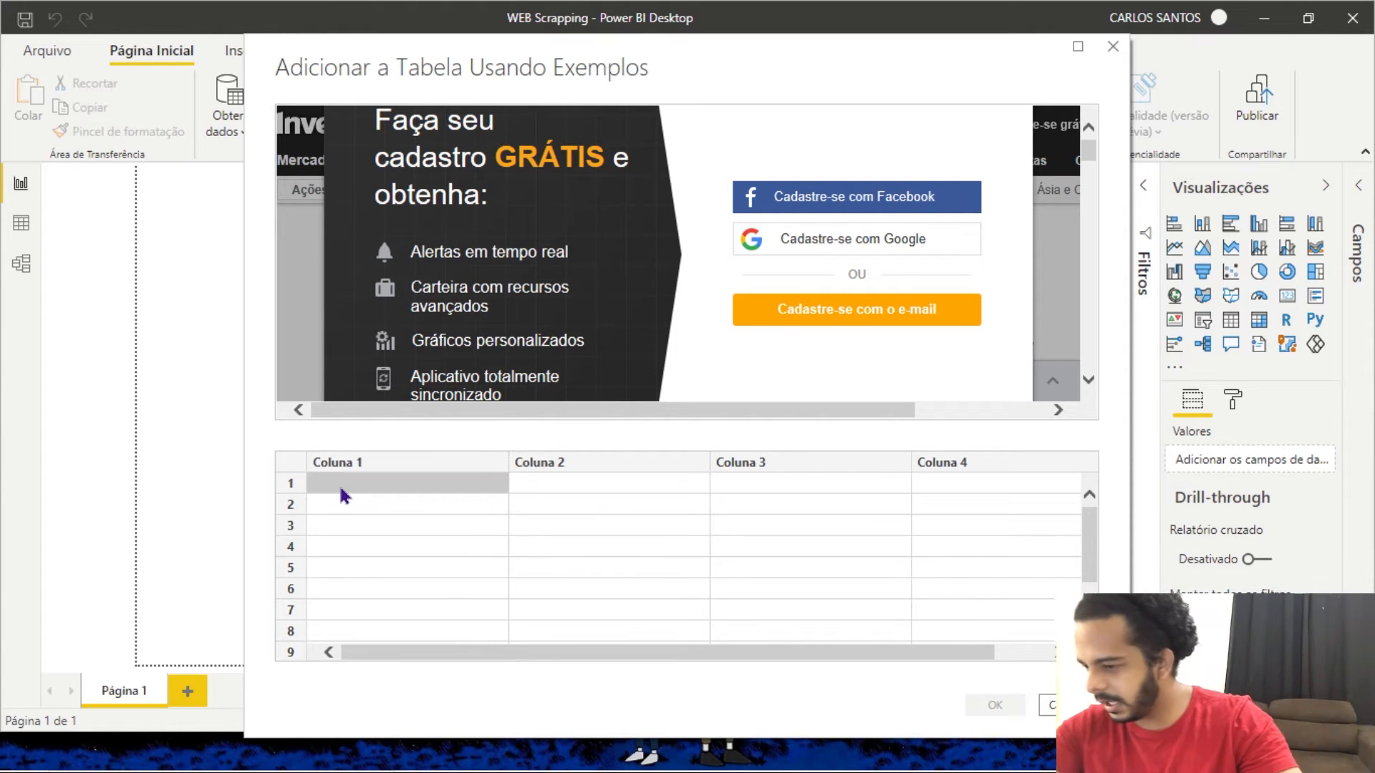
type("Ence")
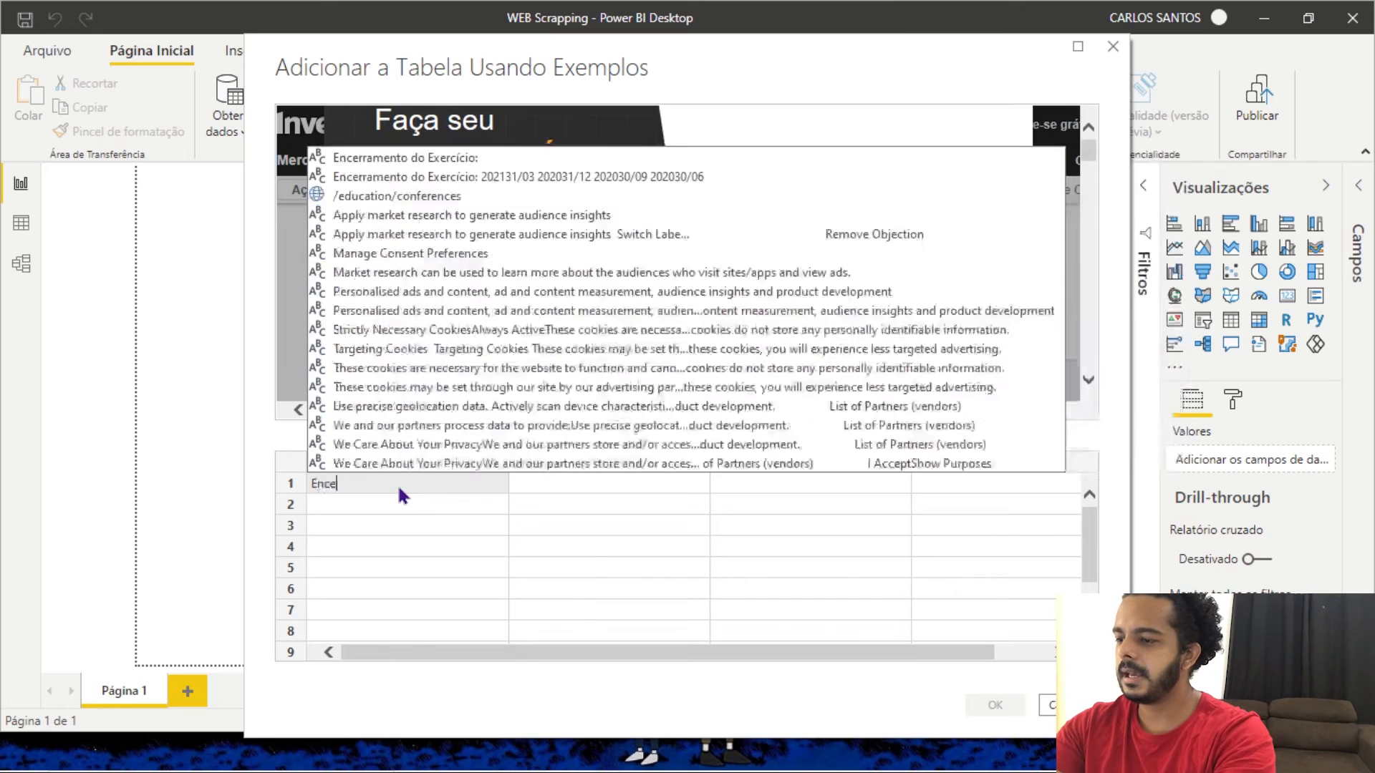
type("rramen")
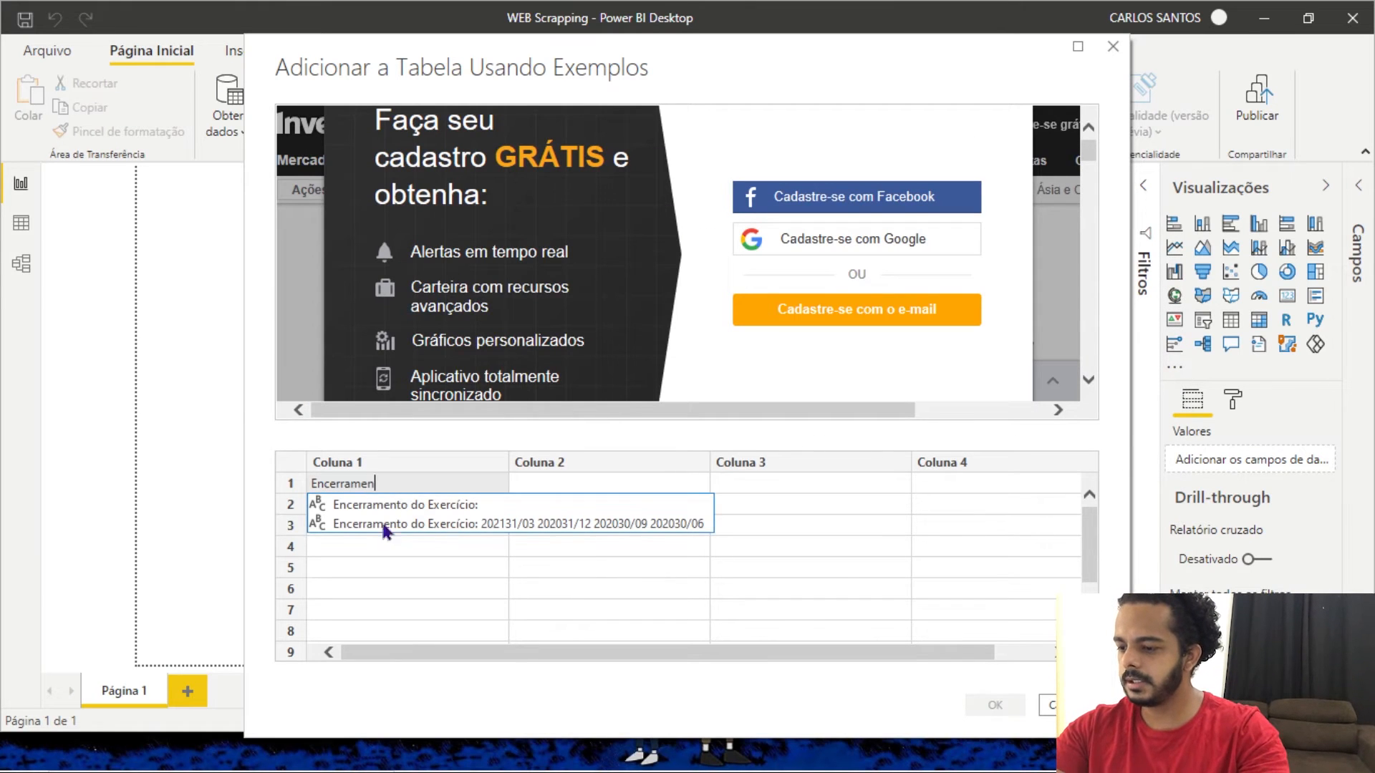
left_click(449, 505)
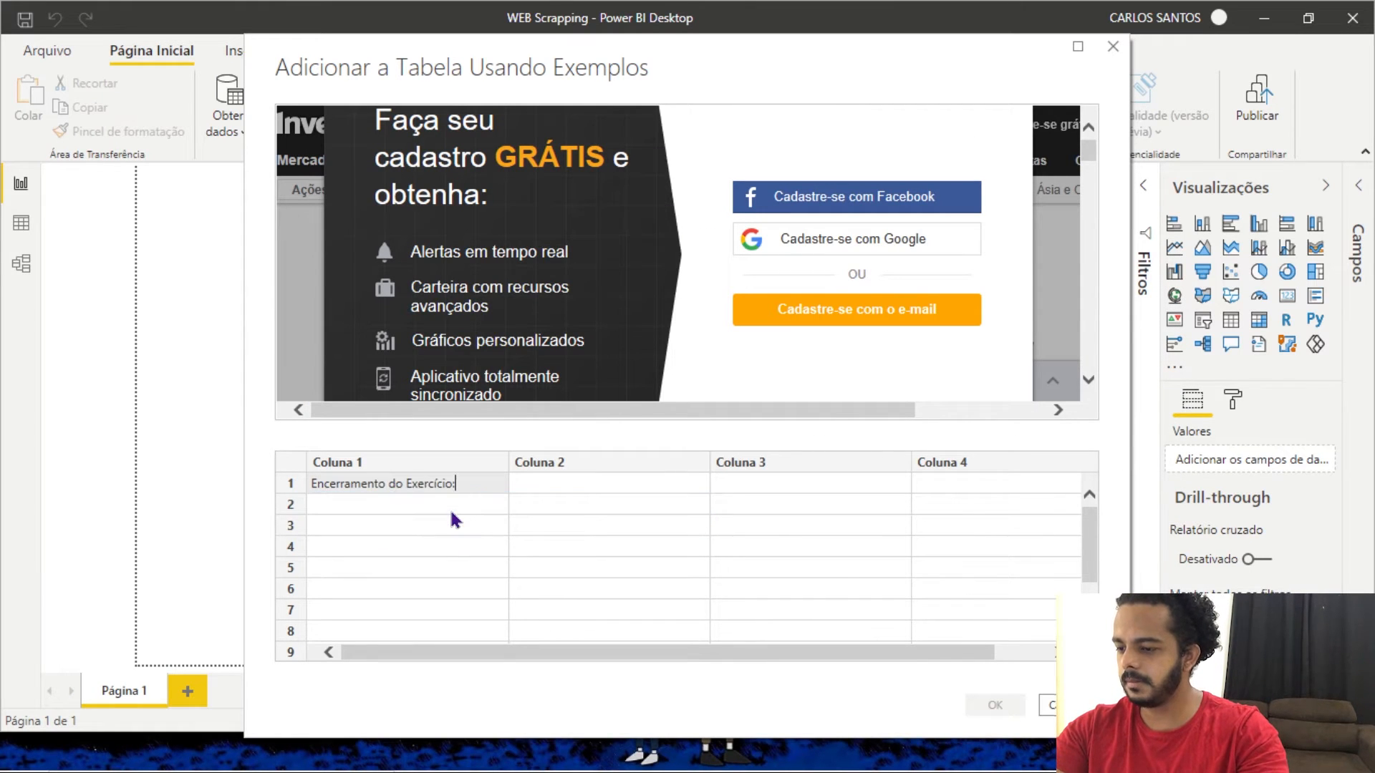
Step: Fill the first row of Coluna 2 with the example "202131/03"
left_click(572, 487)
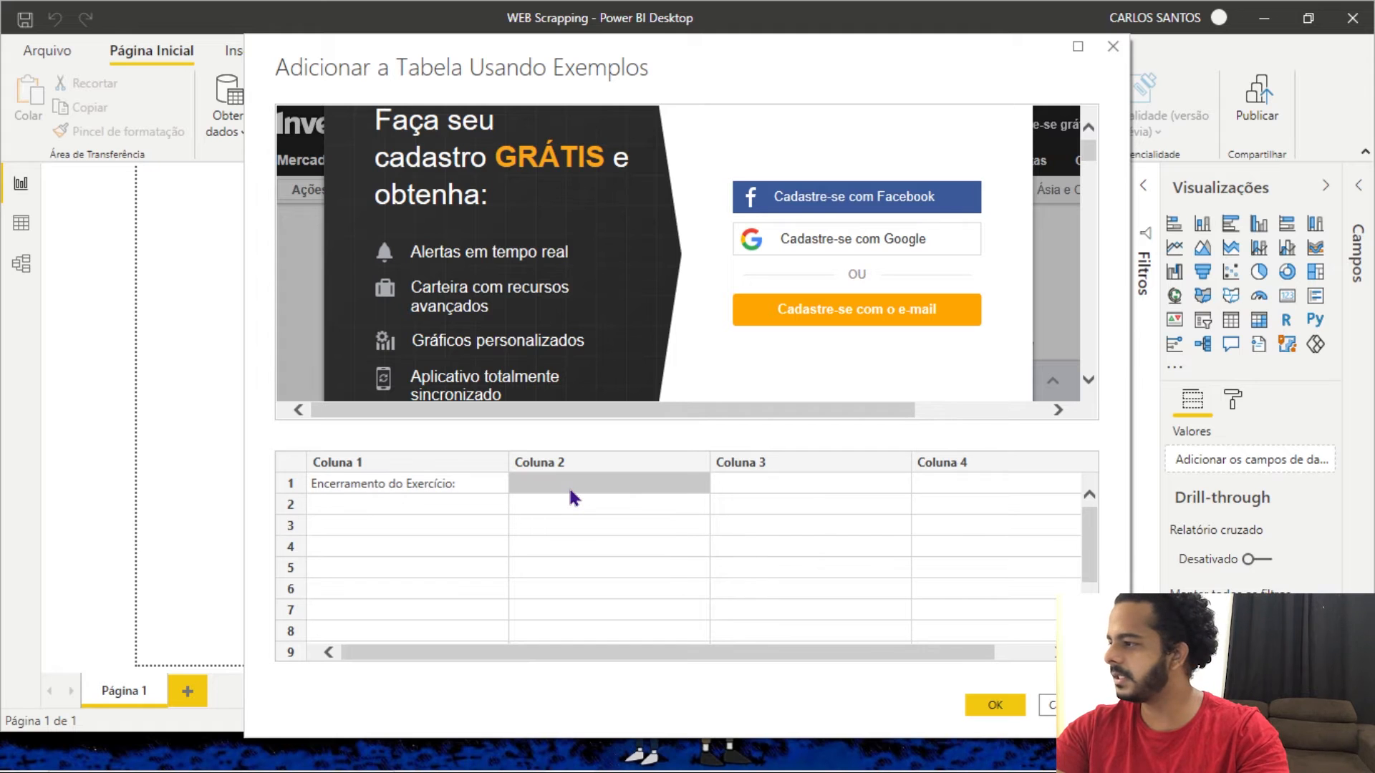
type("2021")
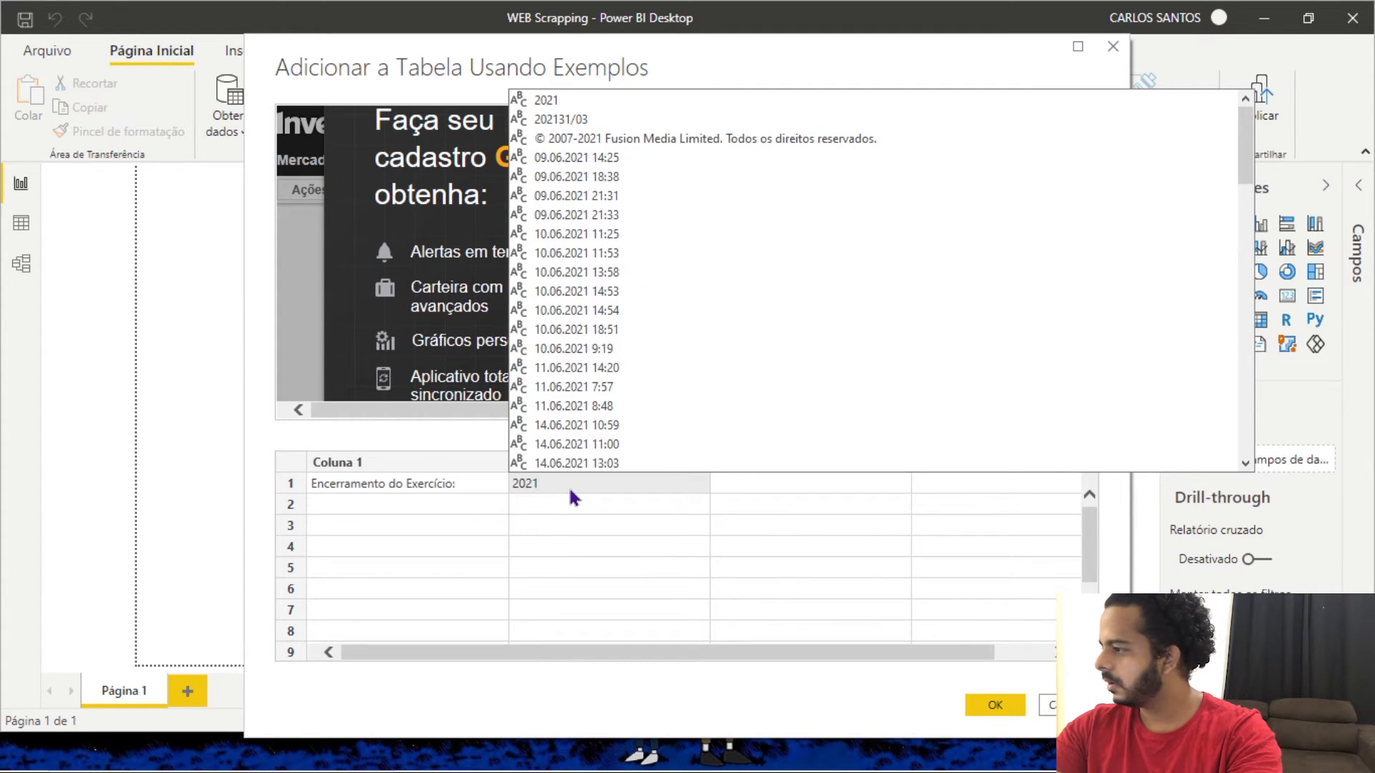
type("31/03")
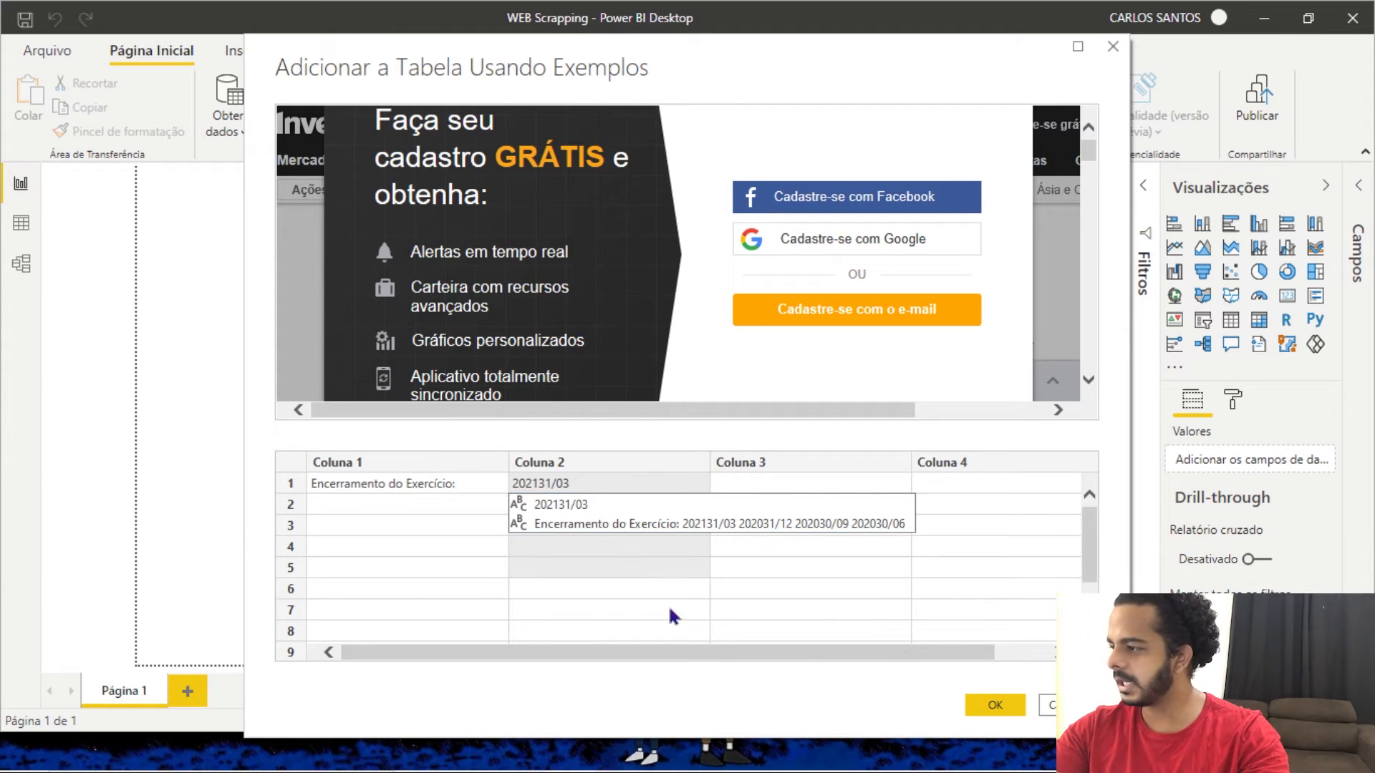
Step: Enter "2020/31/12" as the first-row example of Coluna 3
left_click(787, 490)
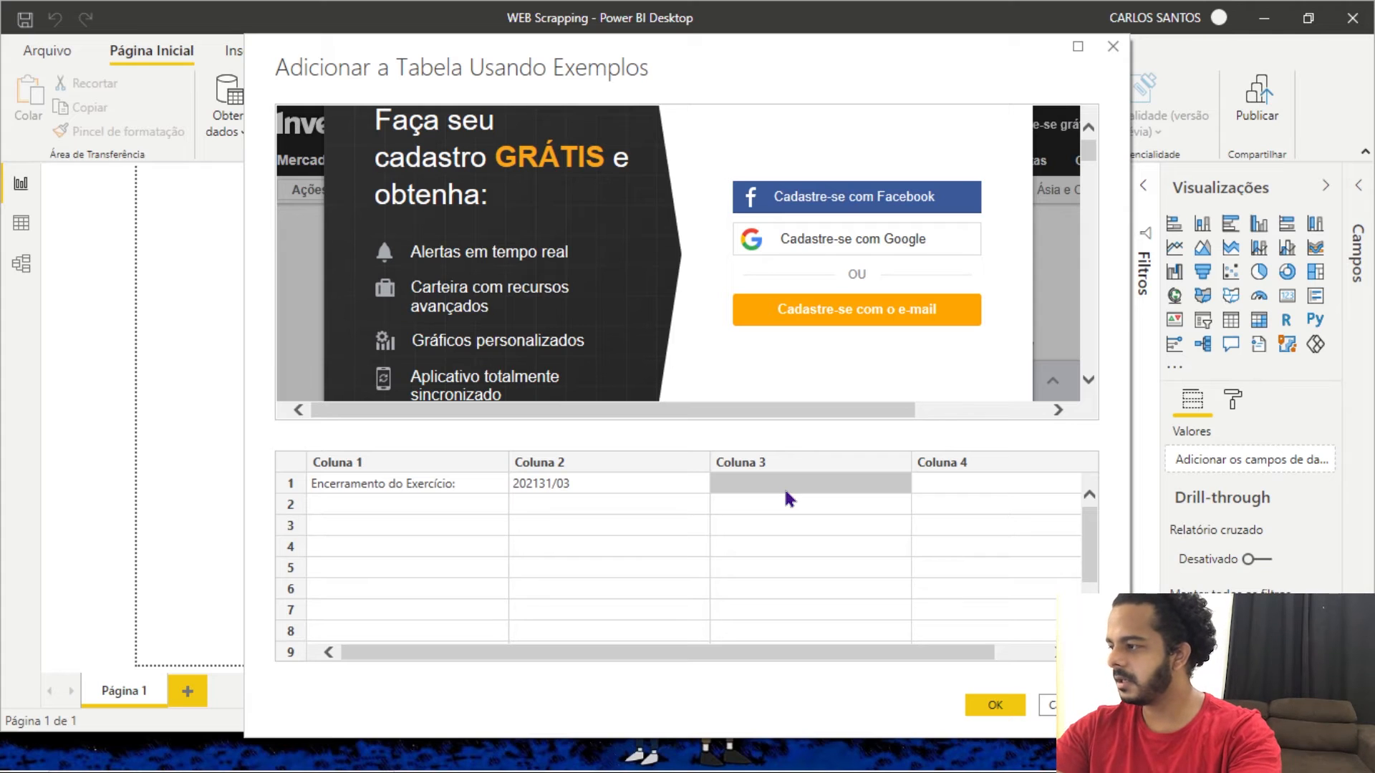
type("2020")
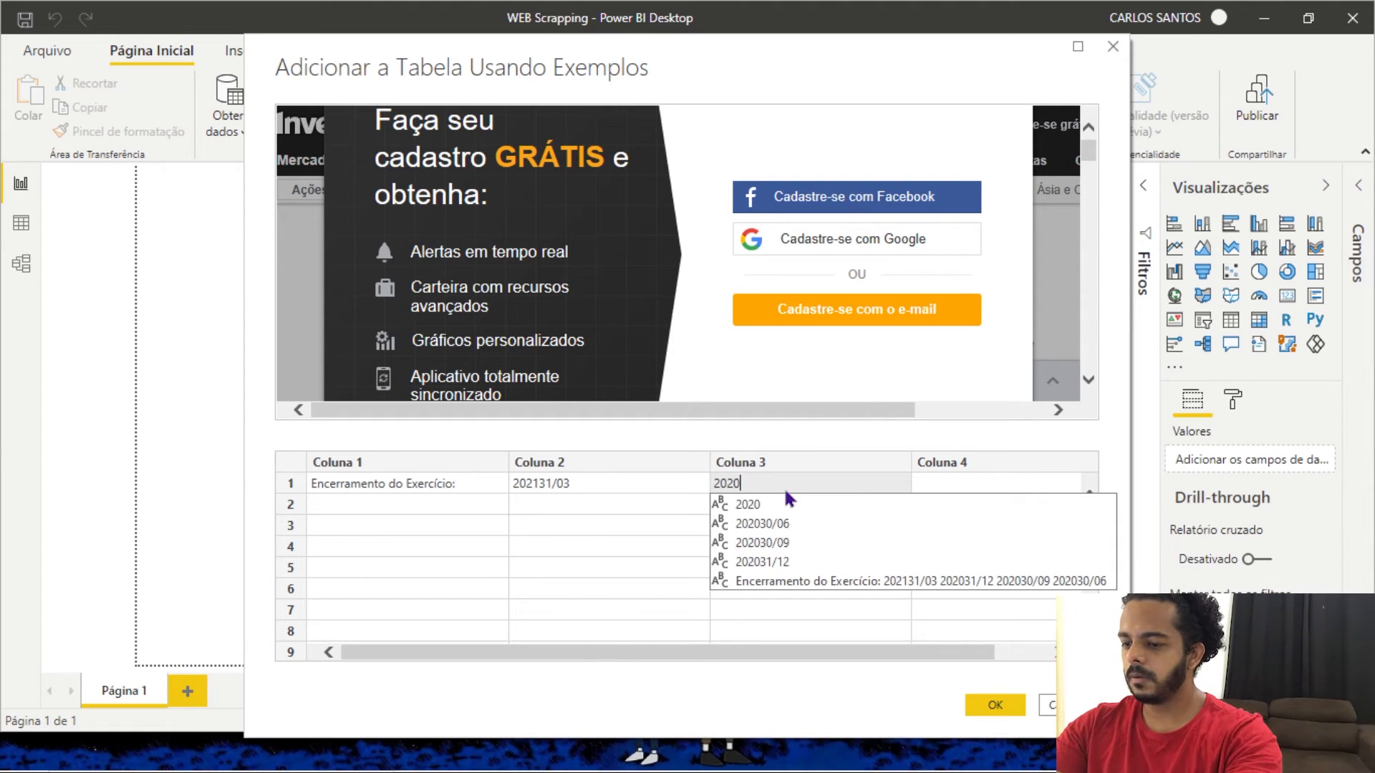
type("/31/12")
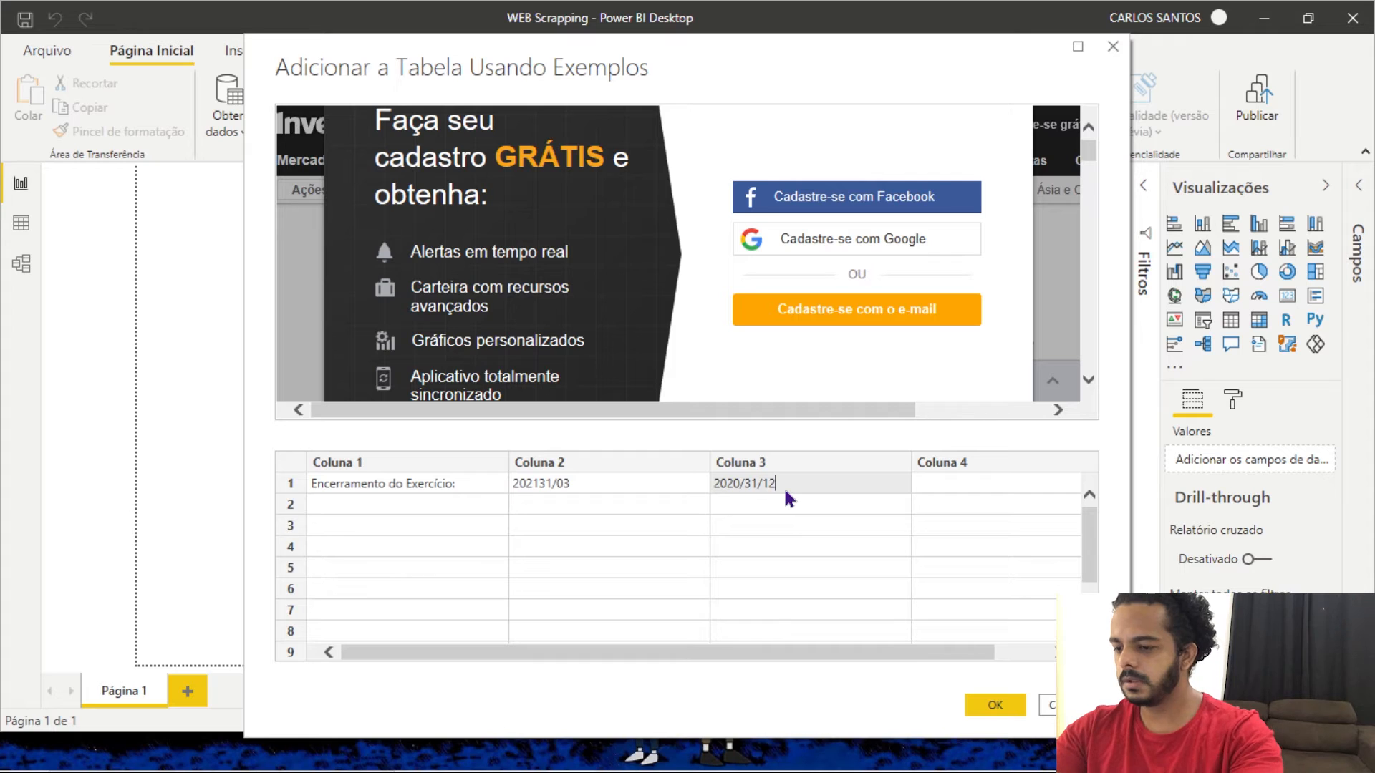
left_click(988, 484)
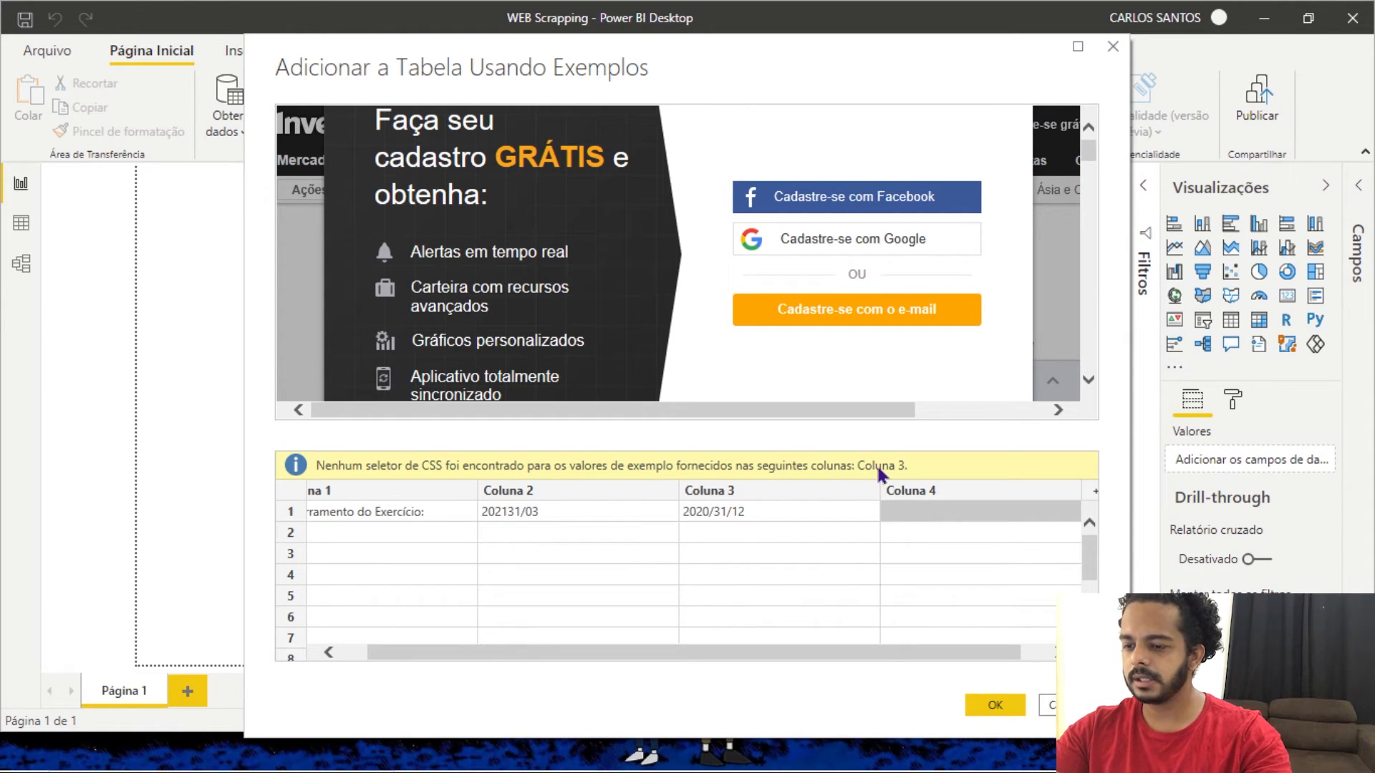
Step: Correct the first-row example of Coluna 3 to the suggested value "202031/12"
left_click(802, 513)
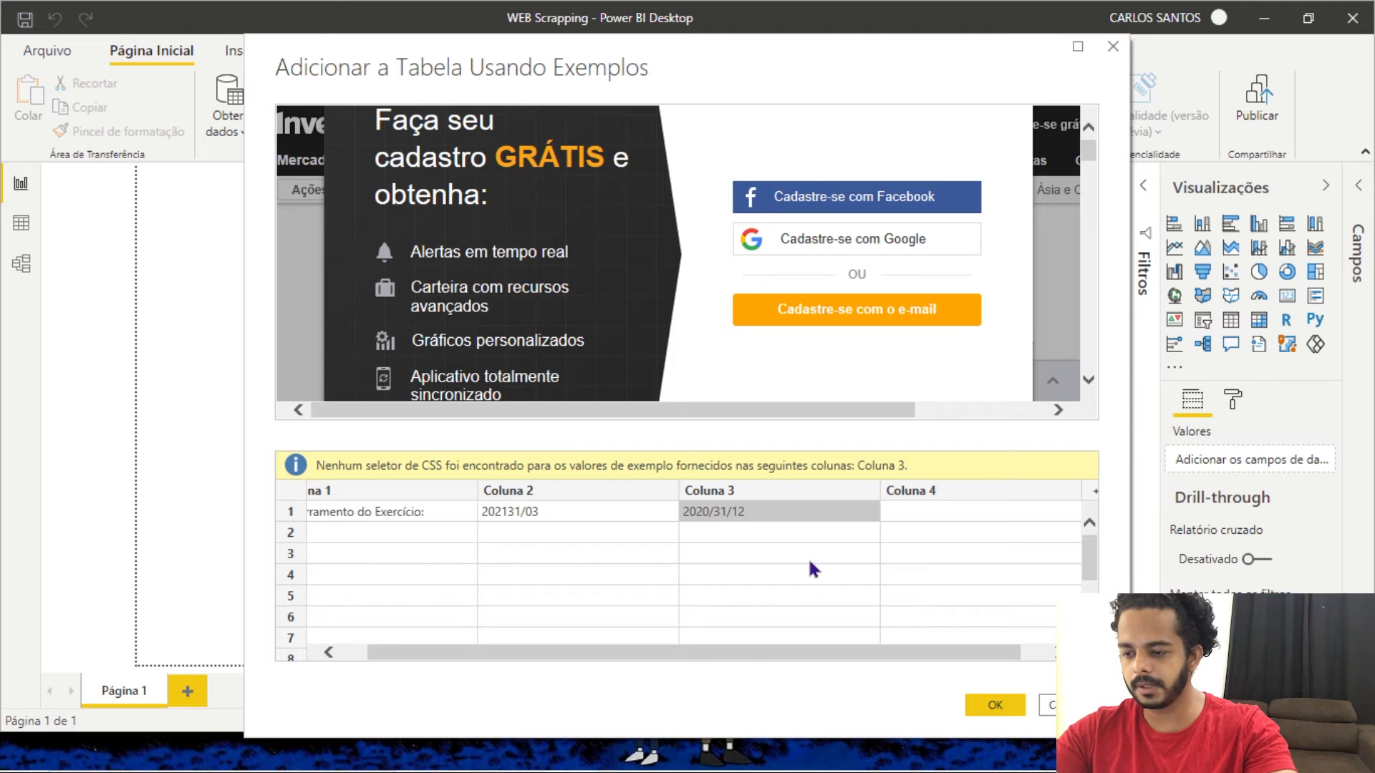
left_click(722, 512)
left_click(721, 512)
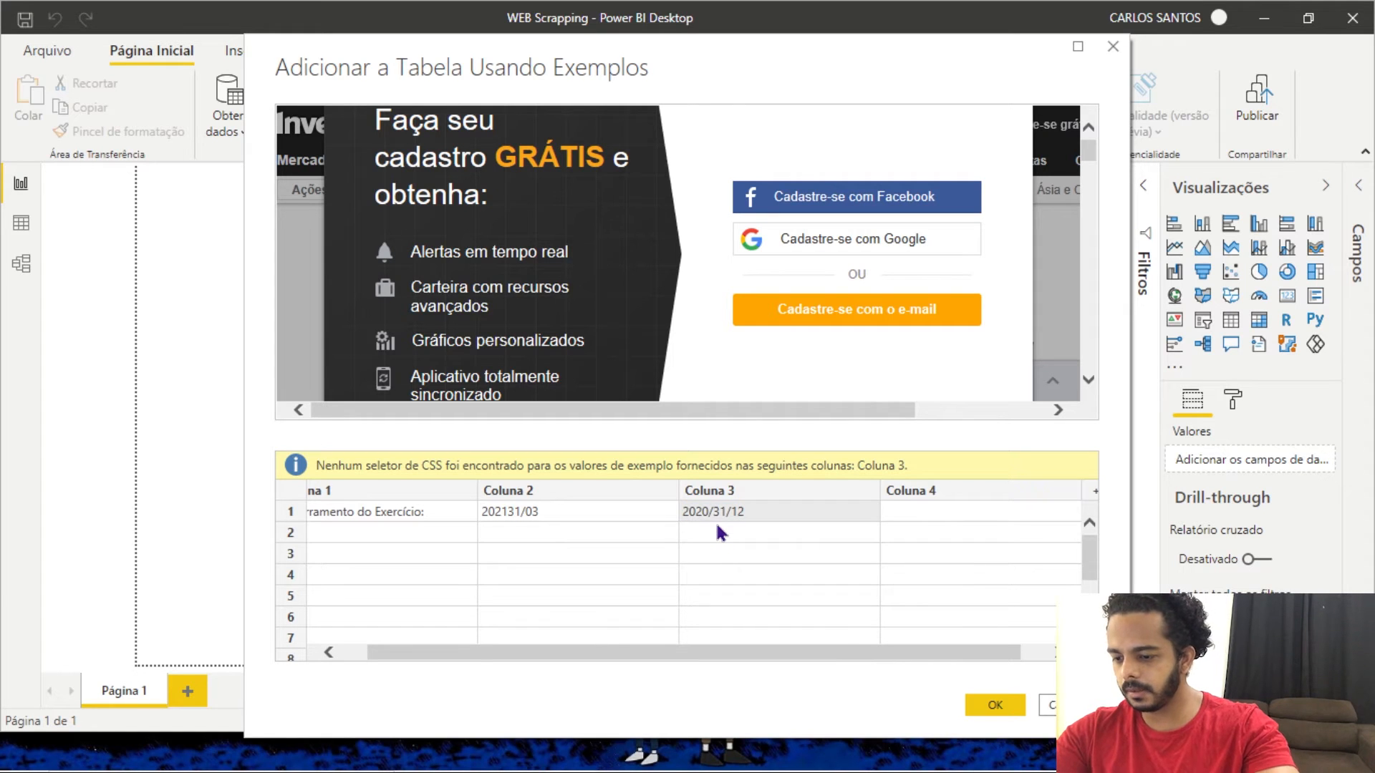
key("BackSpace")
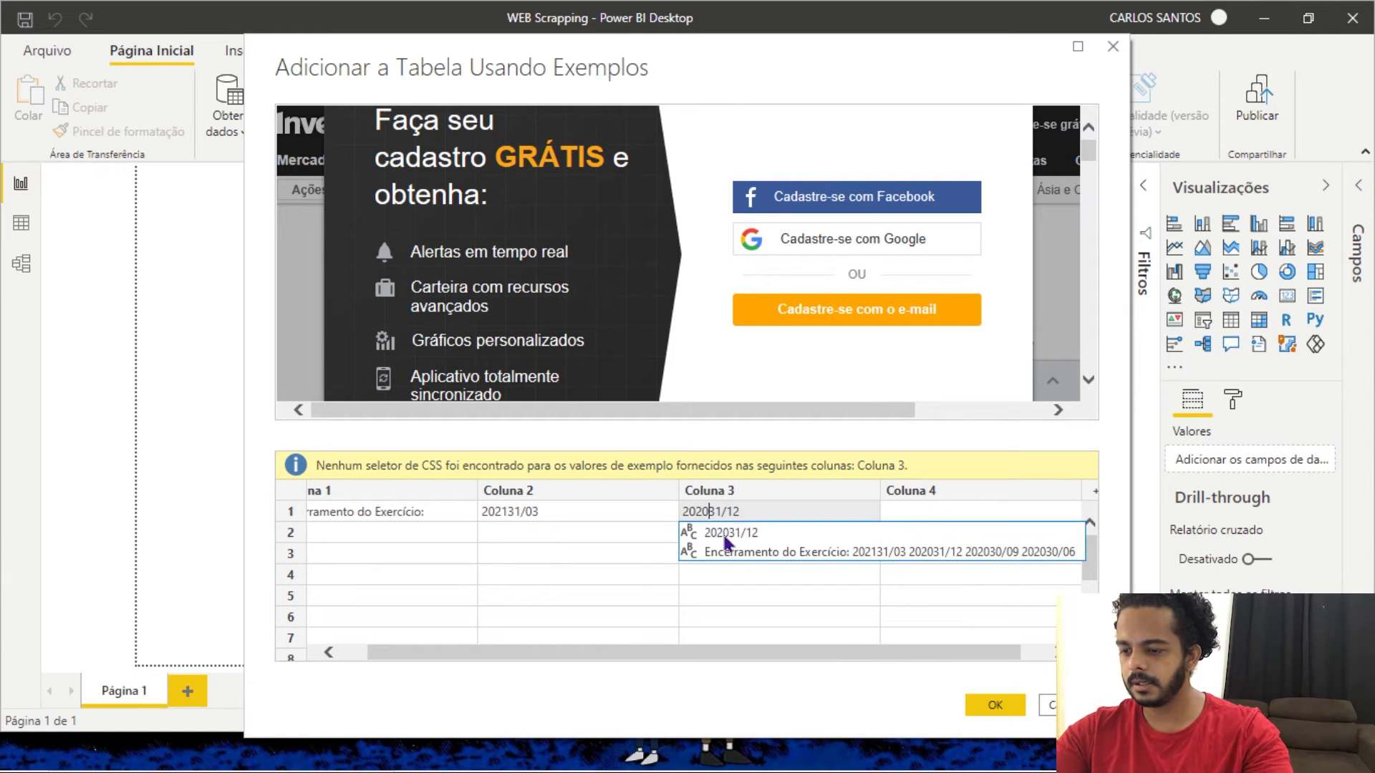
left_click(724, 537)
Step: Fill the first row of Coluna 4 with the suggested example "202030/06"
left_click(958, 518)
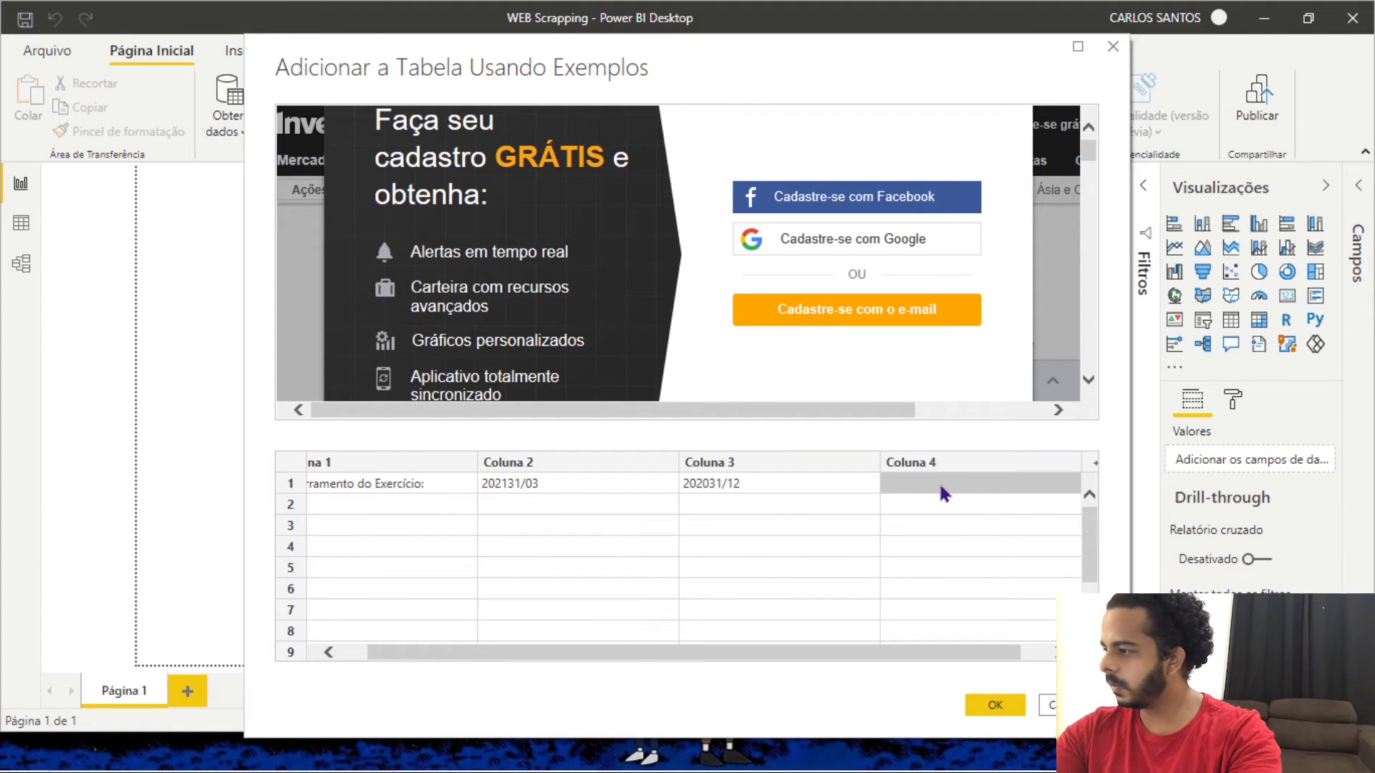
type("2020")
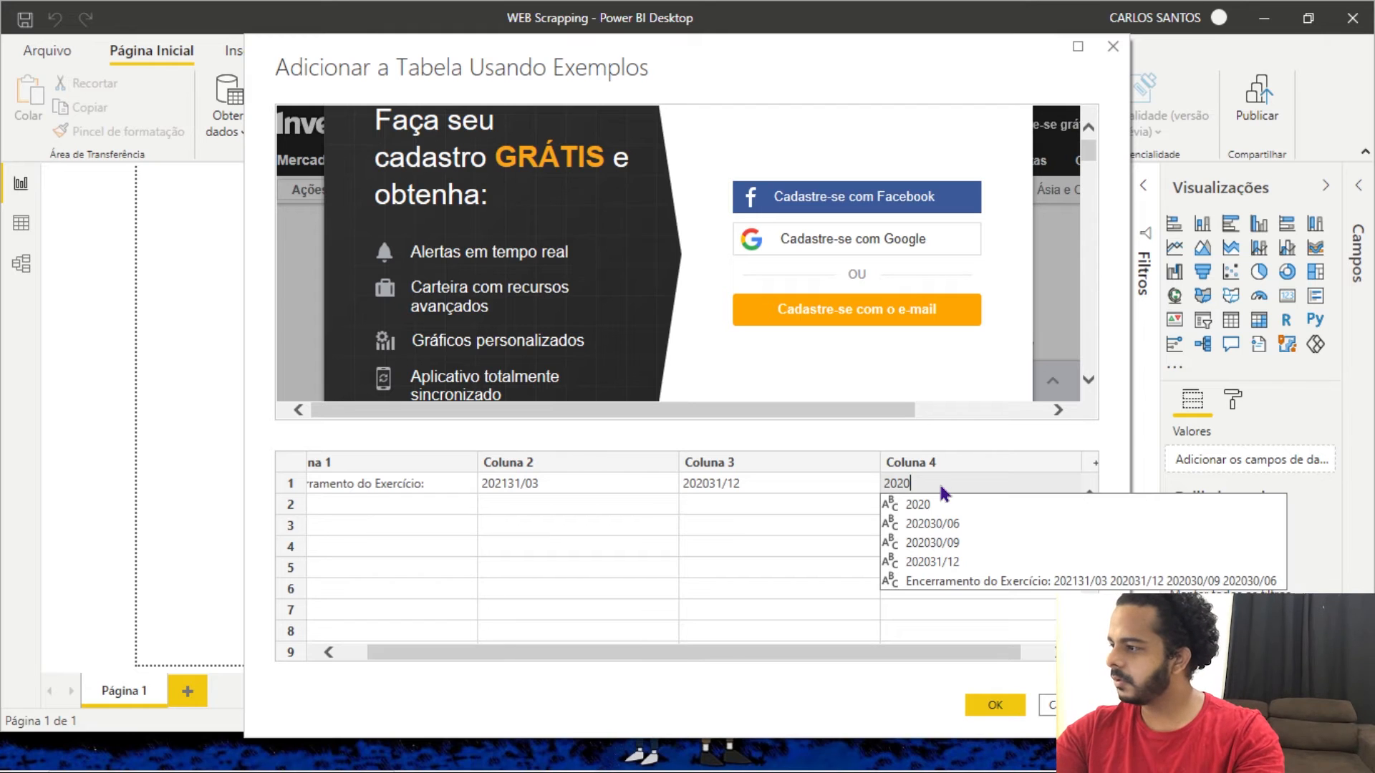
left_click(968, 523)
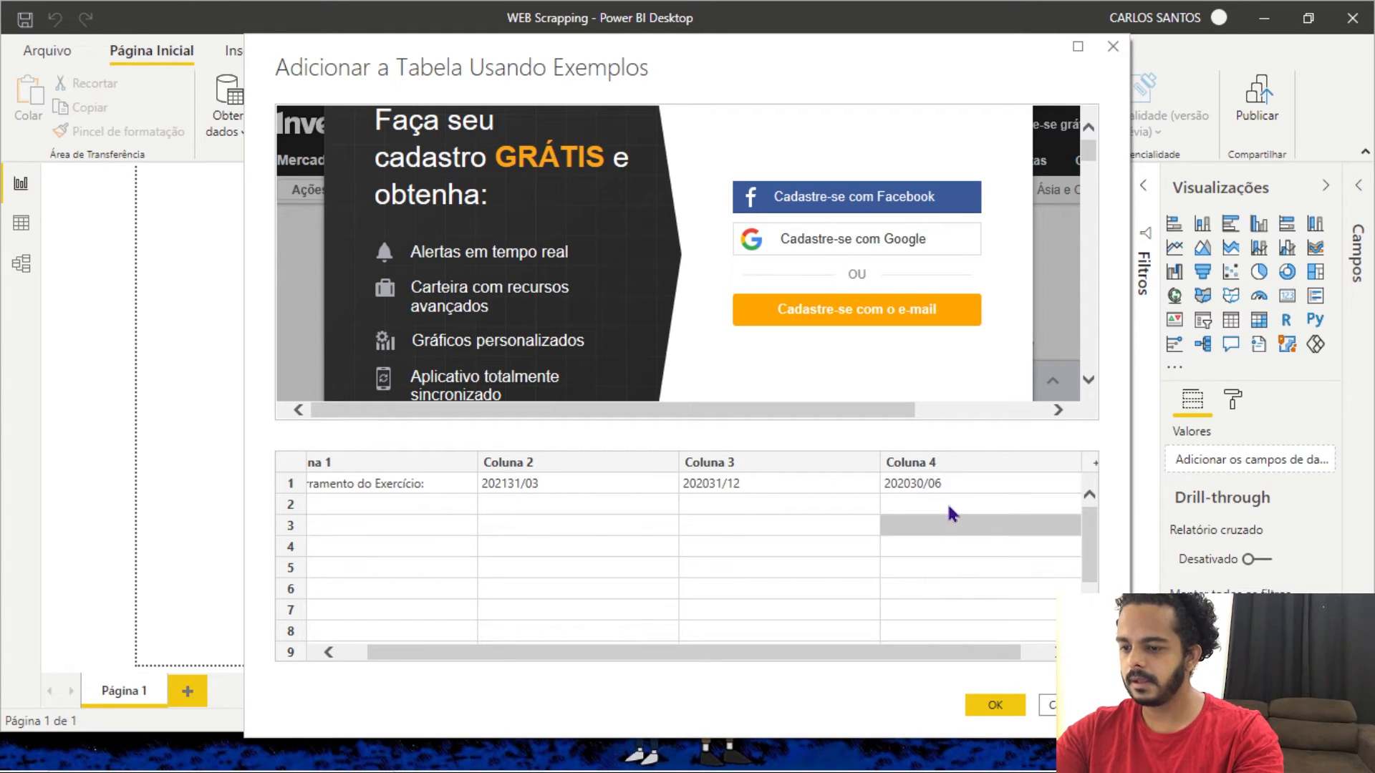
left_click(367, 492)
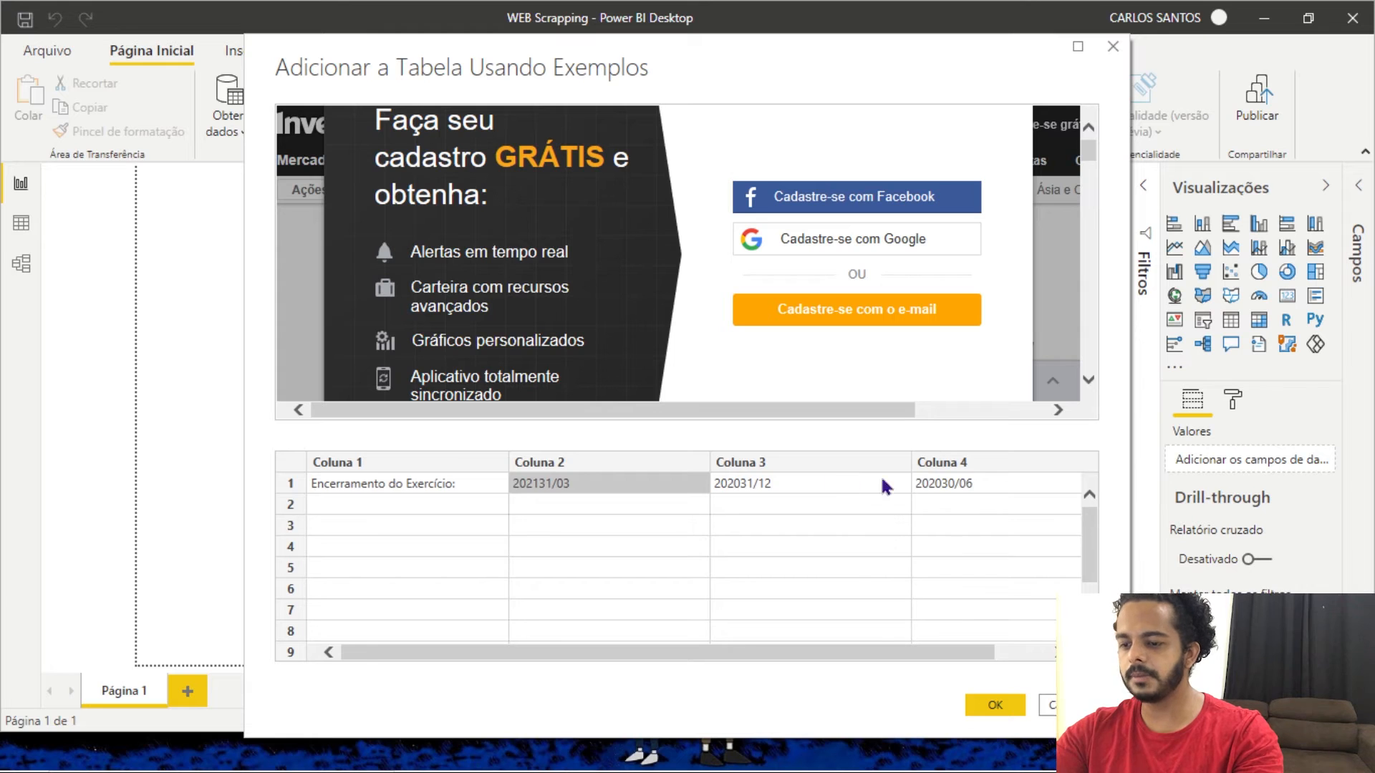
left_click(921, 482)
left_click_drag(801, 654, 605, 663)
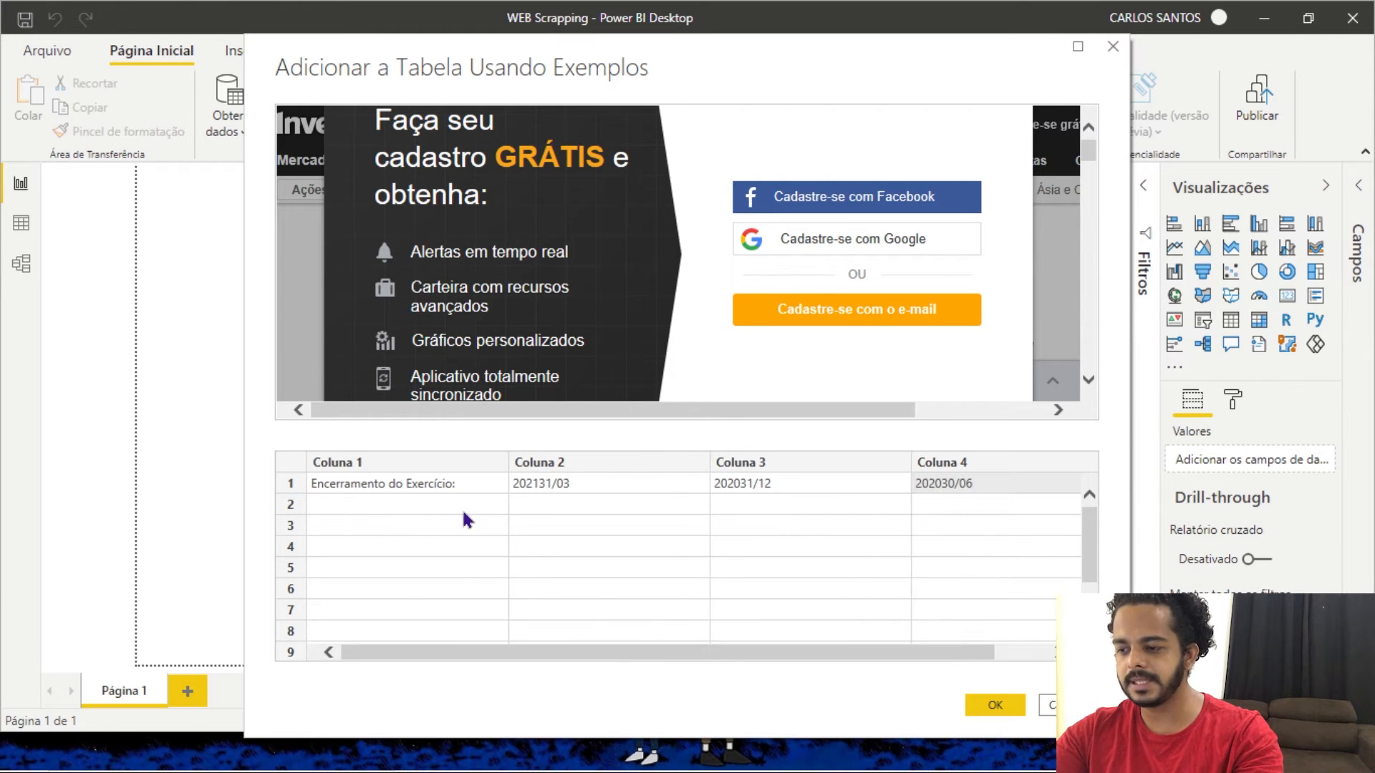
Step: Fill the second row of Coluna 1 with the suggested example "Receita Total"
left_click(379, 505)
type("receita")
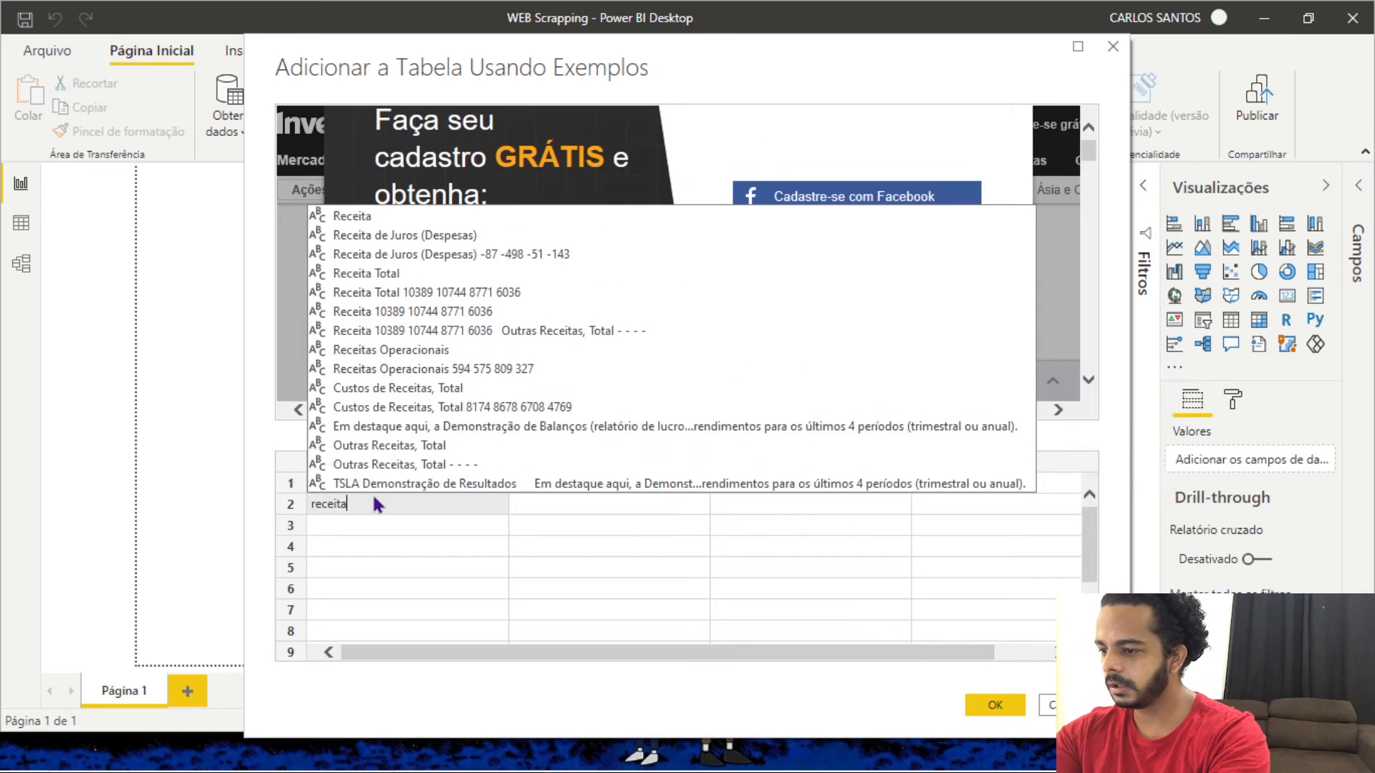
type(" total")
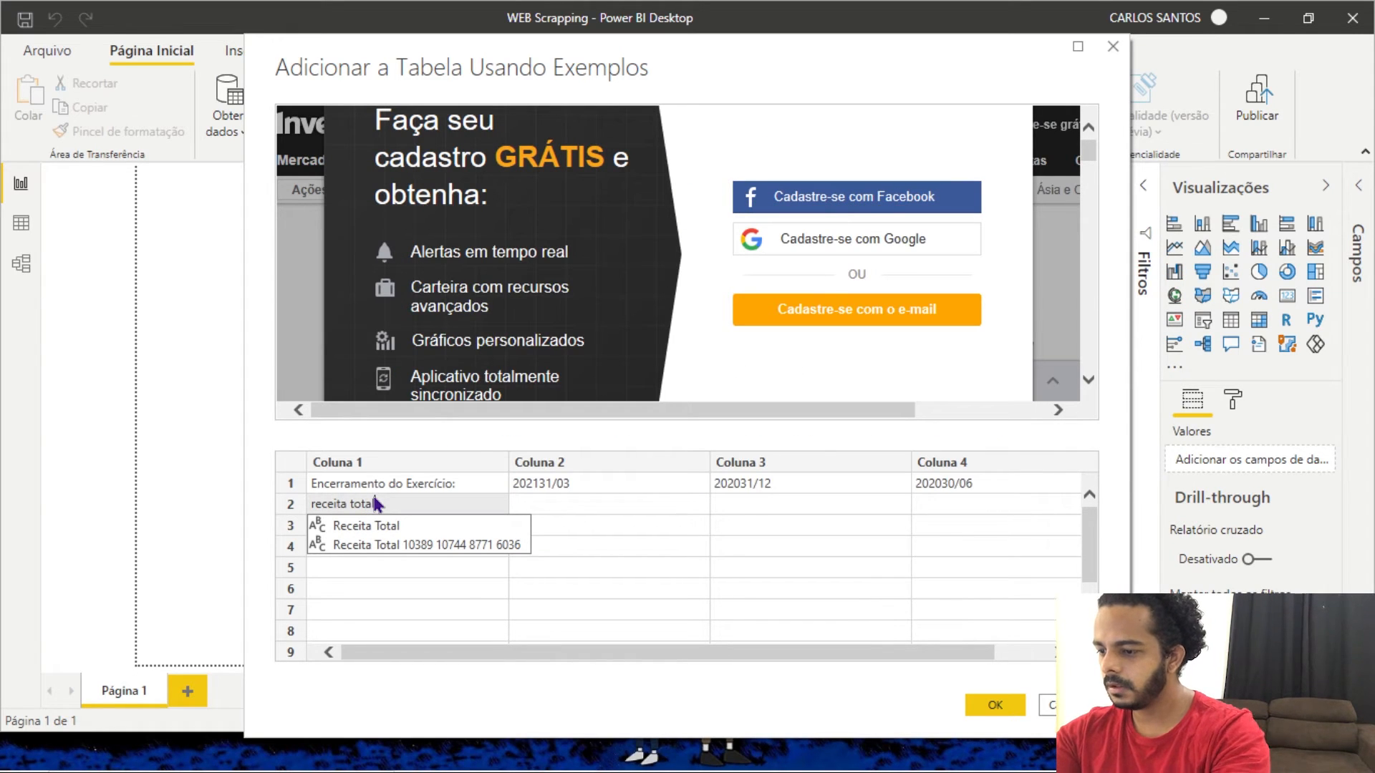
left_click(389, 525)
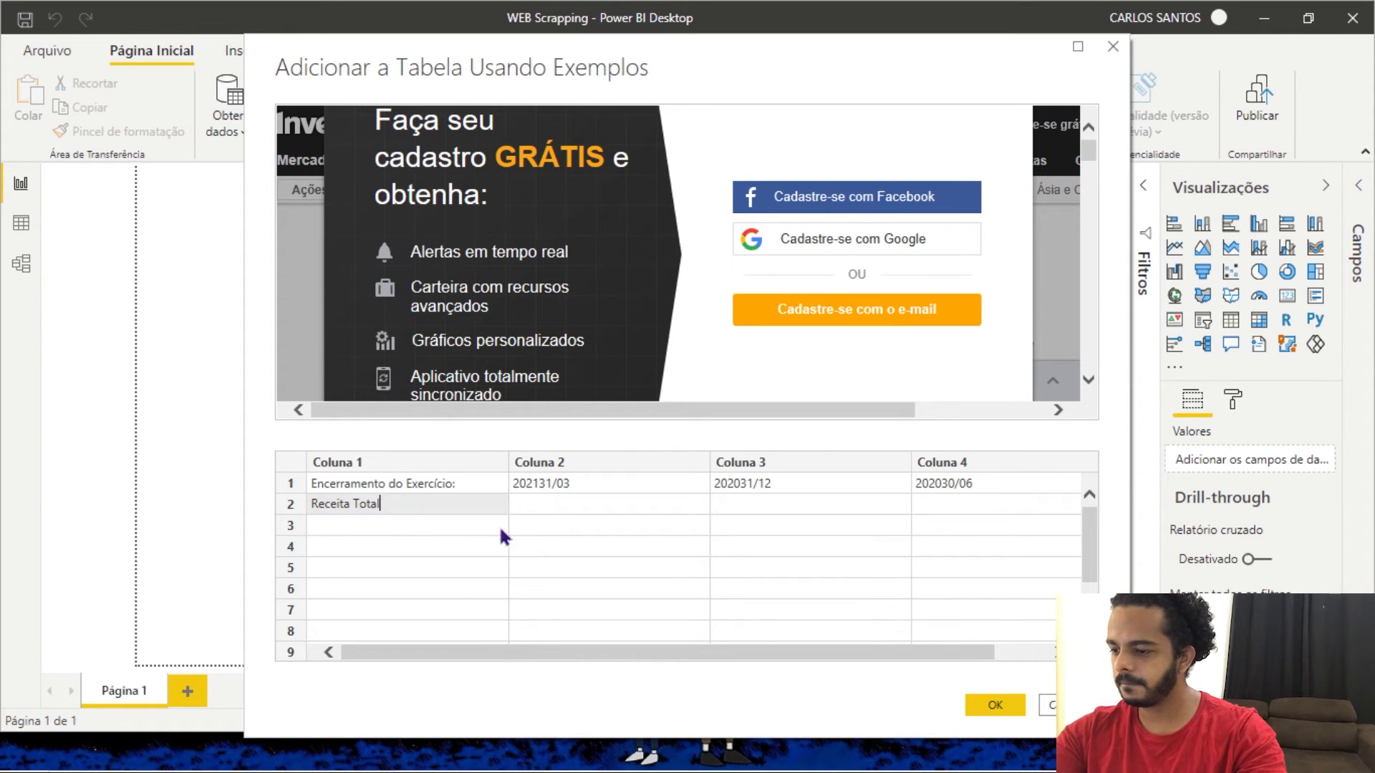
left_click(568, 505)
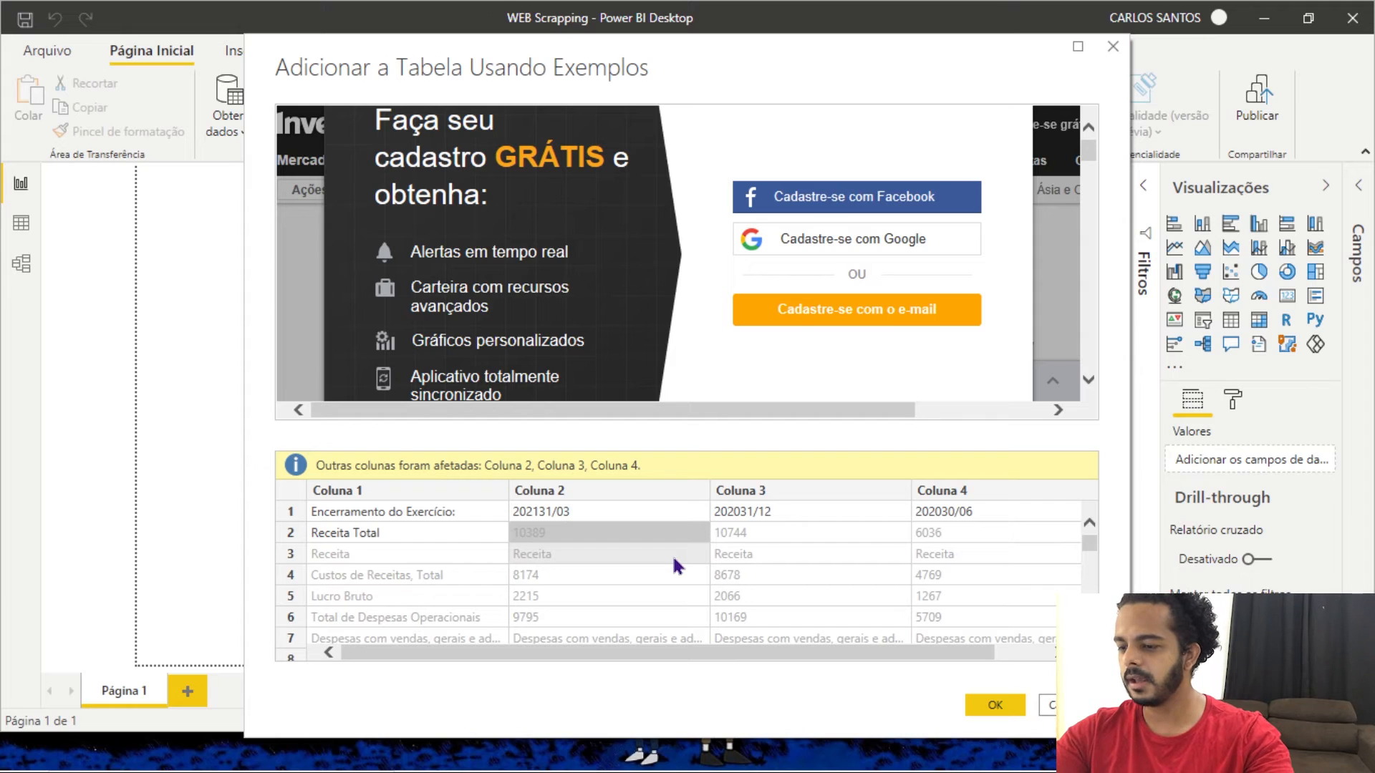
Step: Examine the automatically filled rows of the example table from the first row to the last
scroll(675, 560, "down", 3)
scroll(673, 566, "down", 5)
scroll(674, 560, "up", 8)
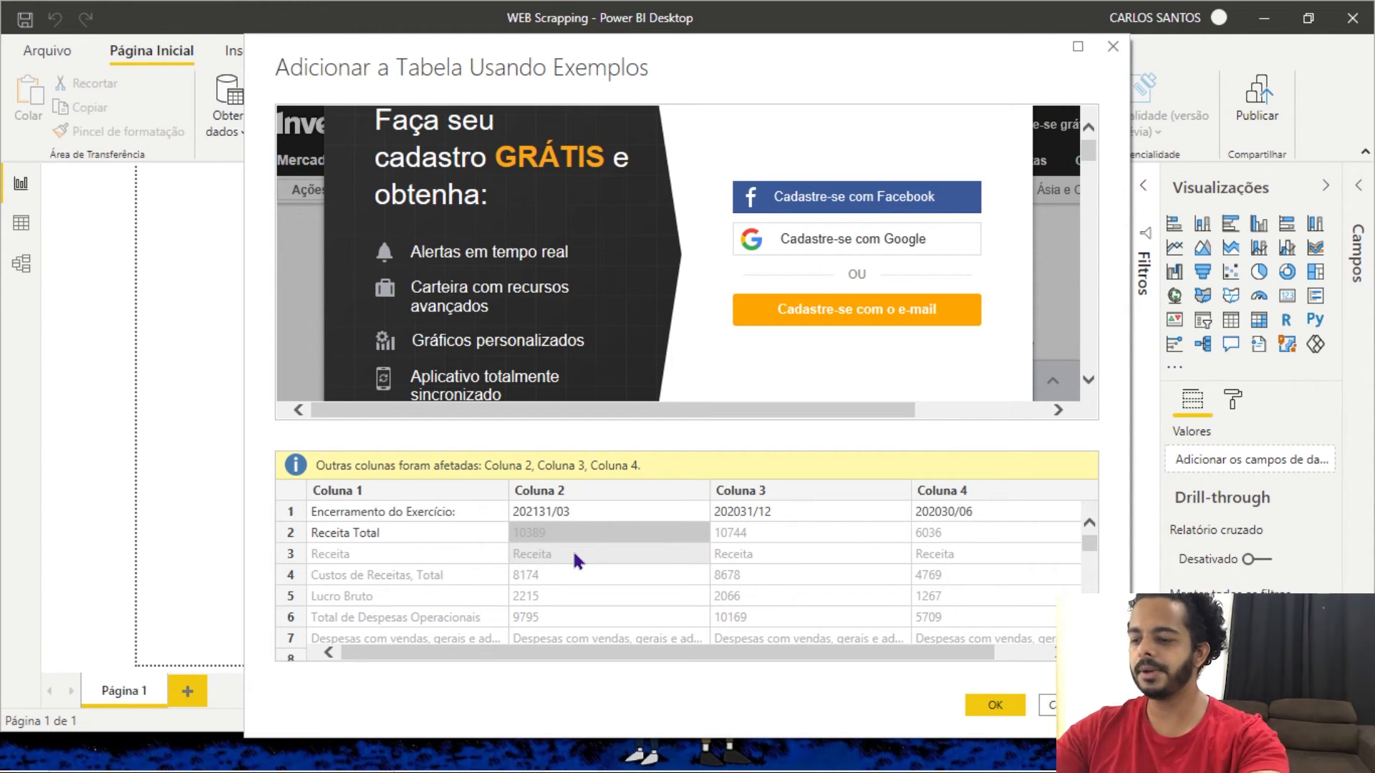
left_click_drag(574, 553, 580, 615)
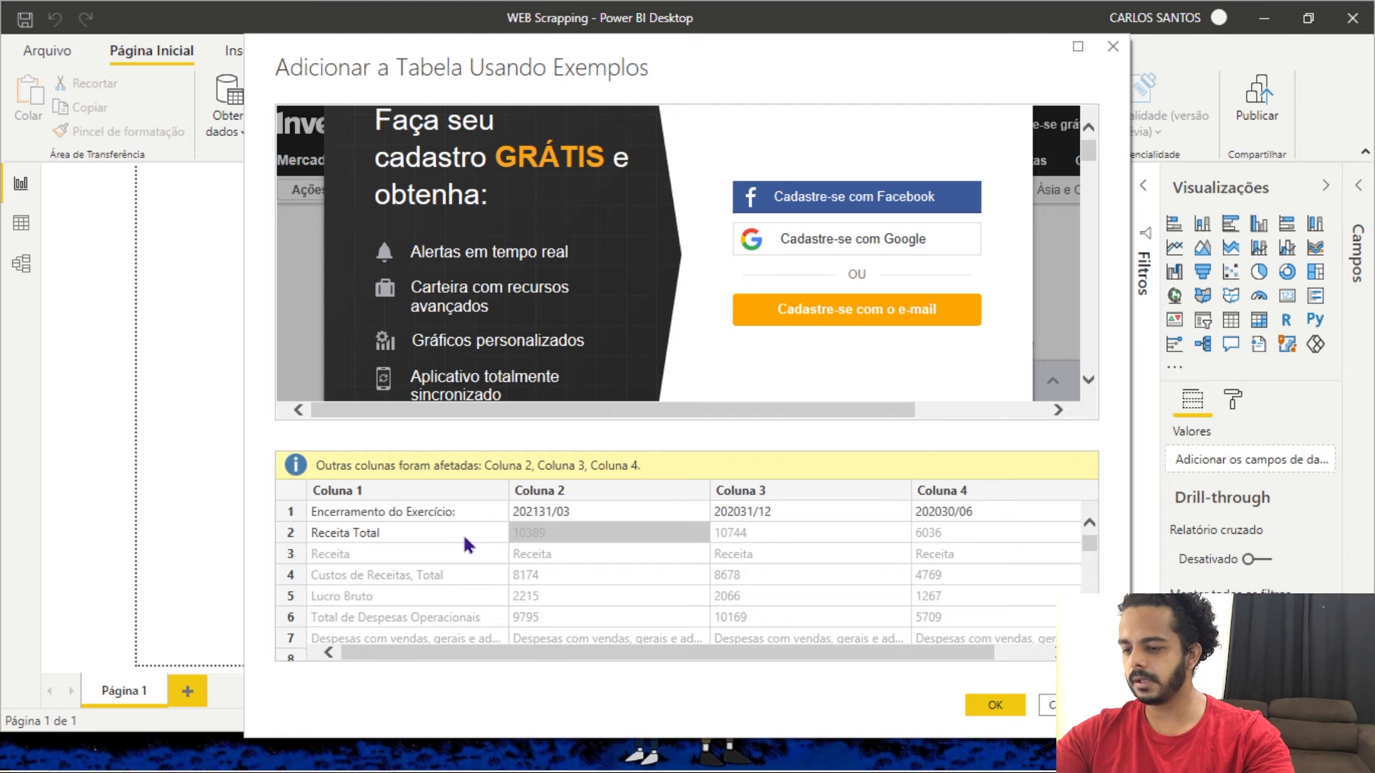
left_click(439, 536)
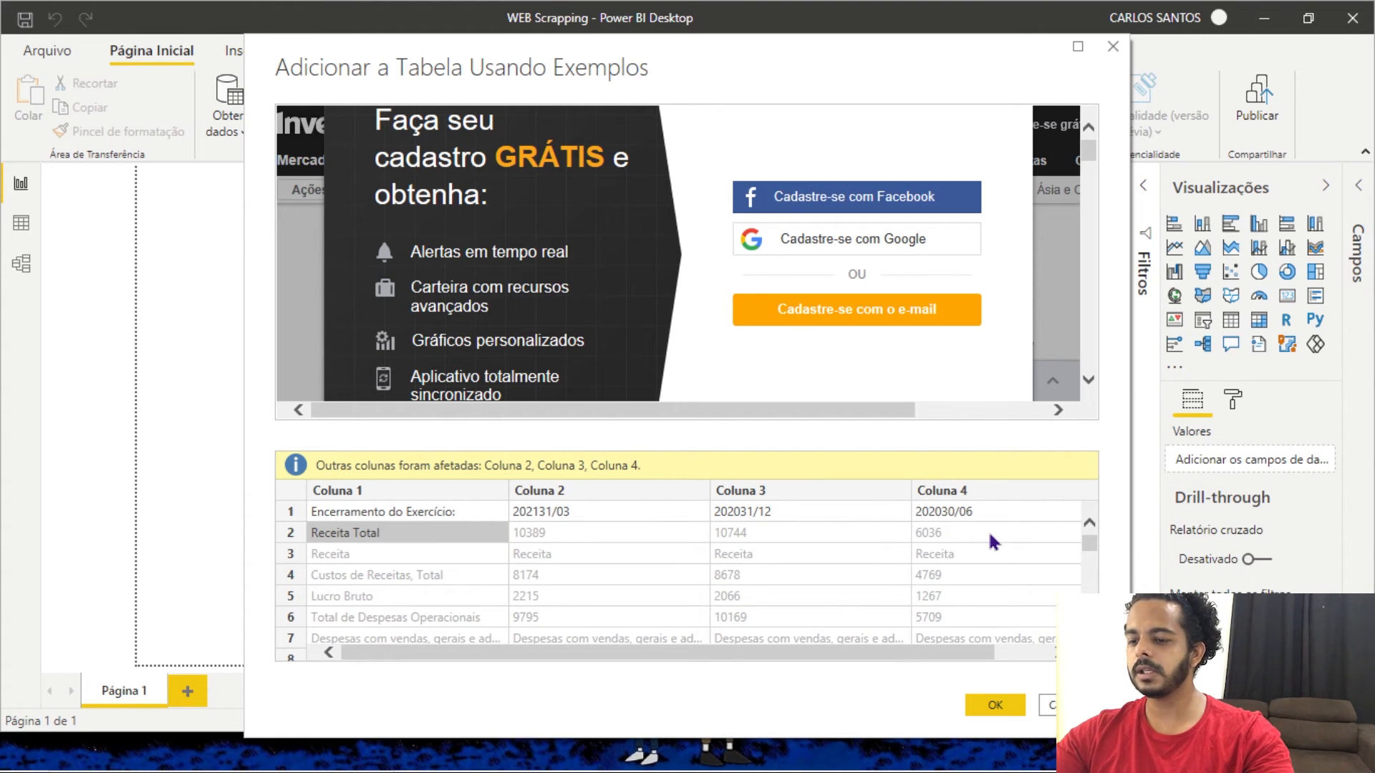
scroll(895, 601, "down", 3)
scroll(895, 602, "up", 3)
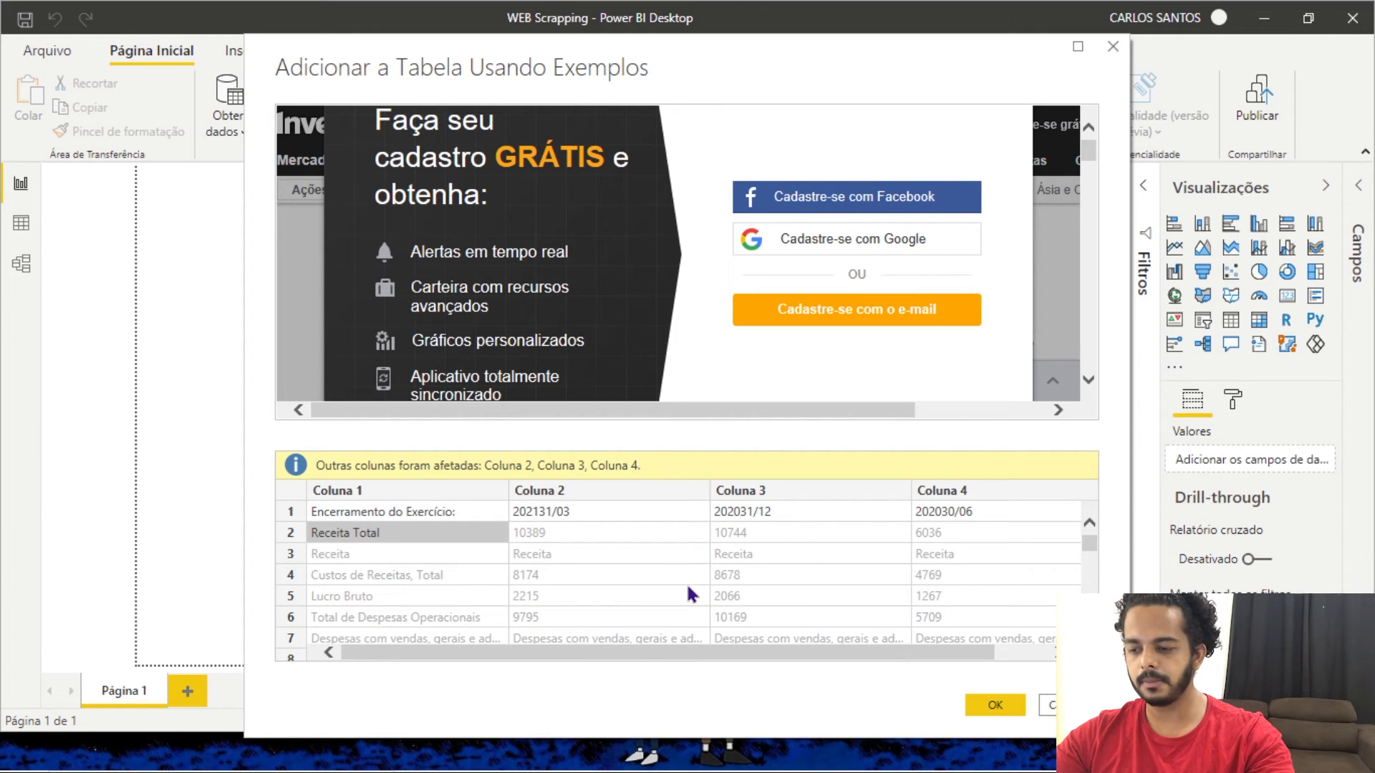
scroll(681, 590, "down", 7)
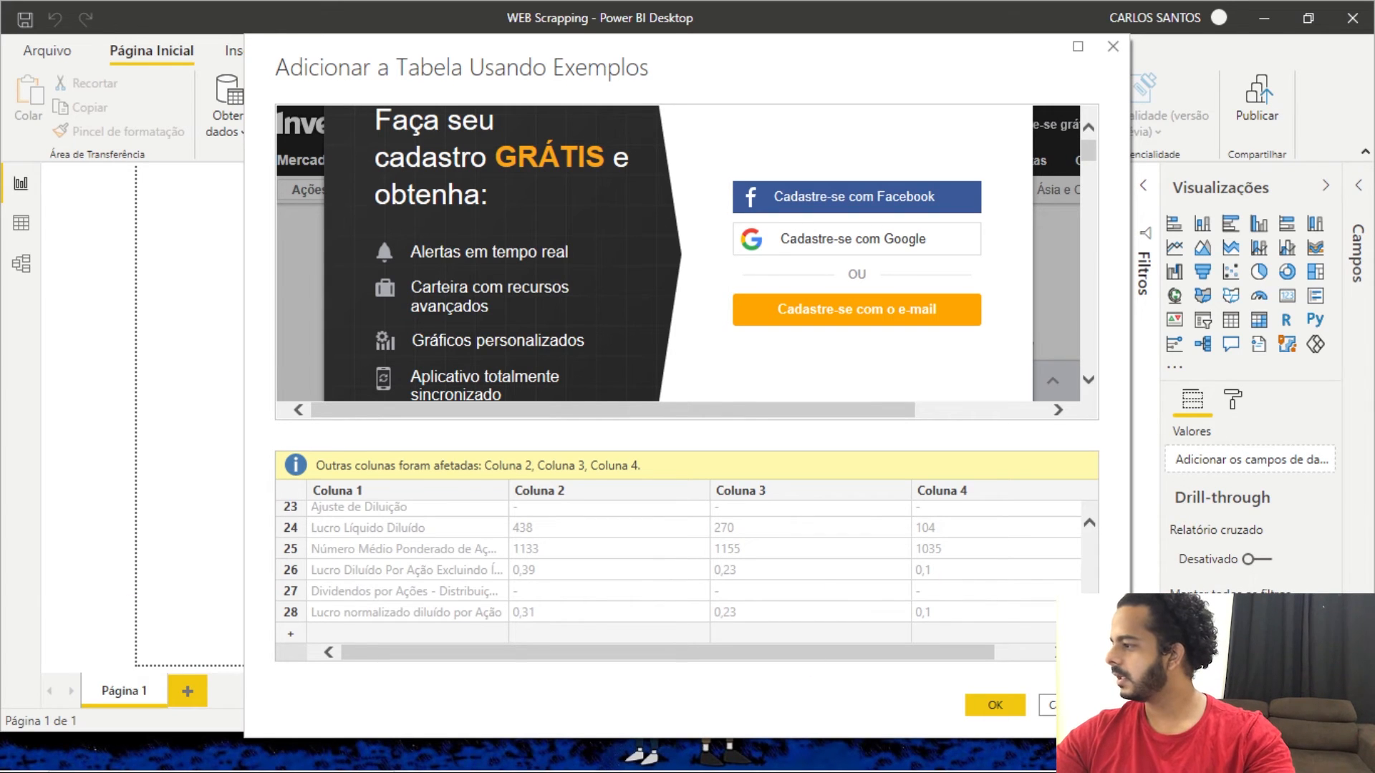
Step: Switch to Chrome to compare the final row of Tesla's income statement with the example table, and return to Power BI Desktop
left_click_drag(0, 7, 0, 93)
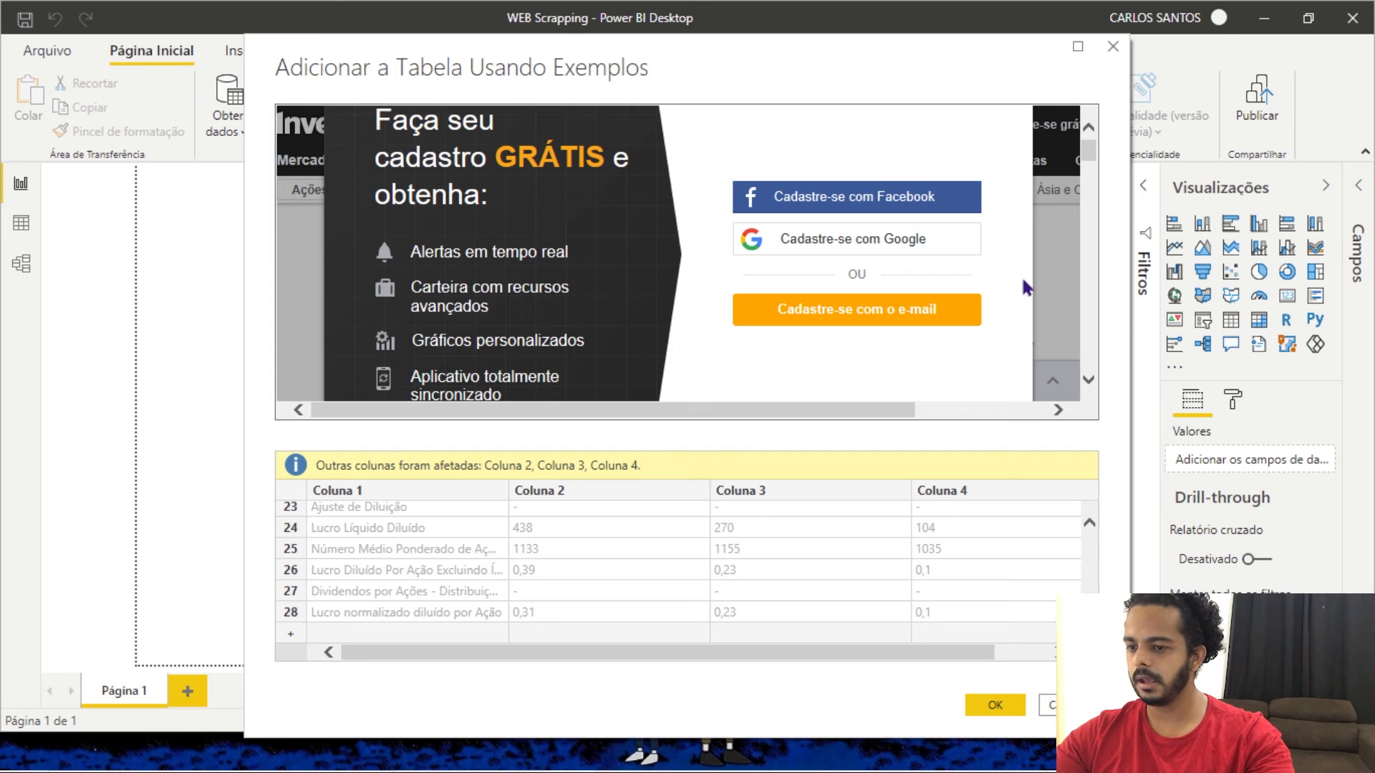
left_click_drag(1087, 159, 1074, 292)
left_click_drag(0, 28, 204, 2)
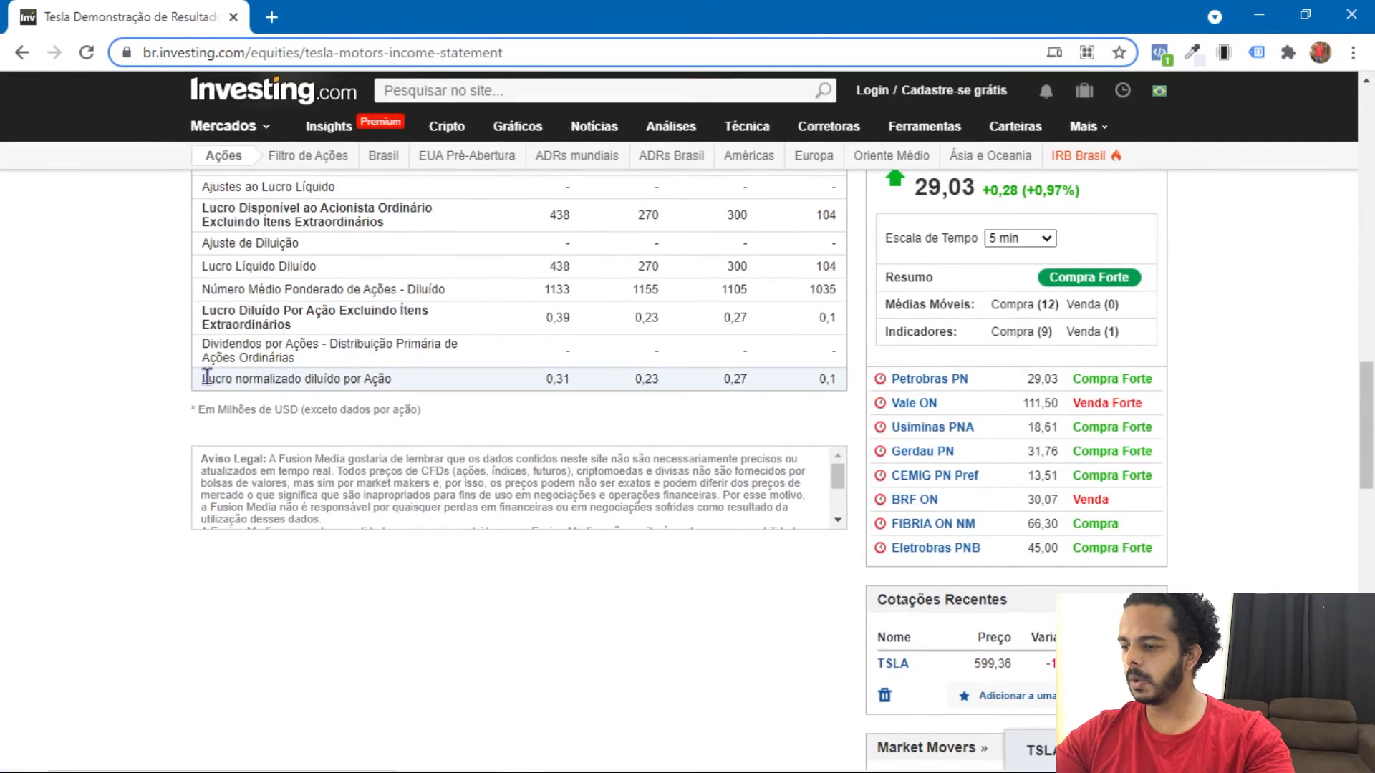
left_click_drag(408, 387, 196, 383)
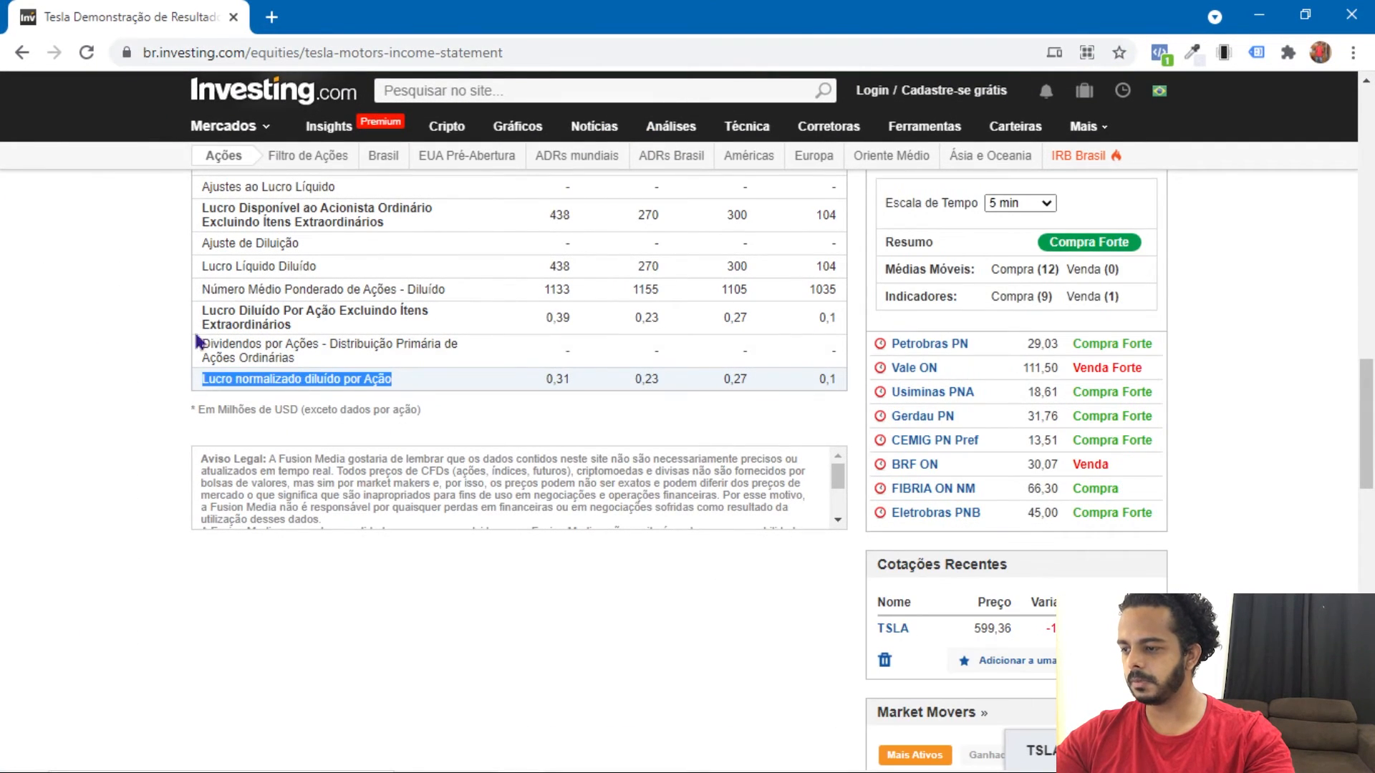
left_click_drag(156, 31, 0, 147)
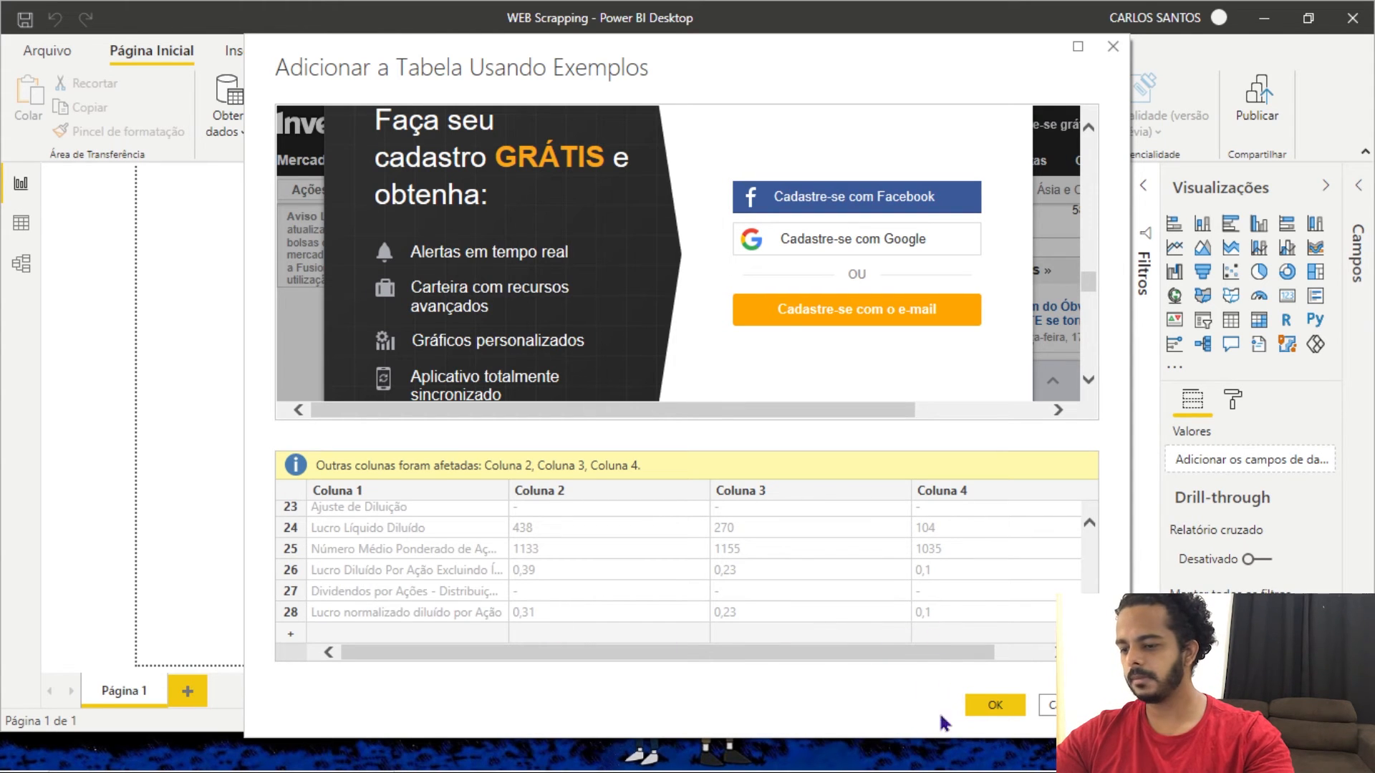
Step: Accept the example table and send the custom table Tabela 20 to the Power Query Editor for transformation
scroll(834, 613, "up", 6)
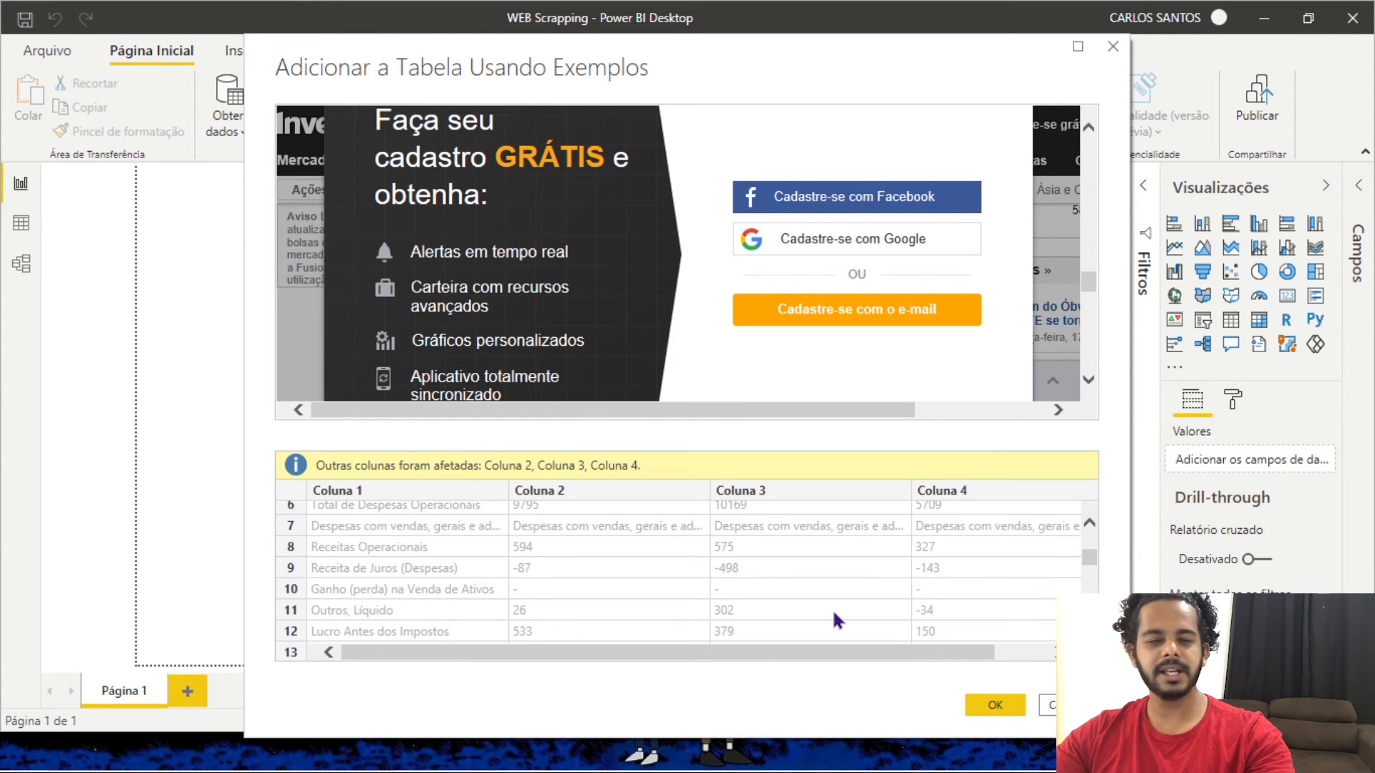
scroll(834, 614, "up", 2)
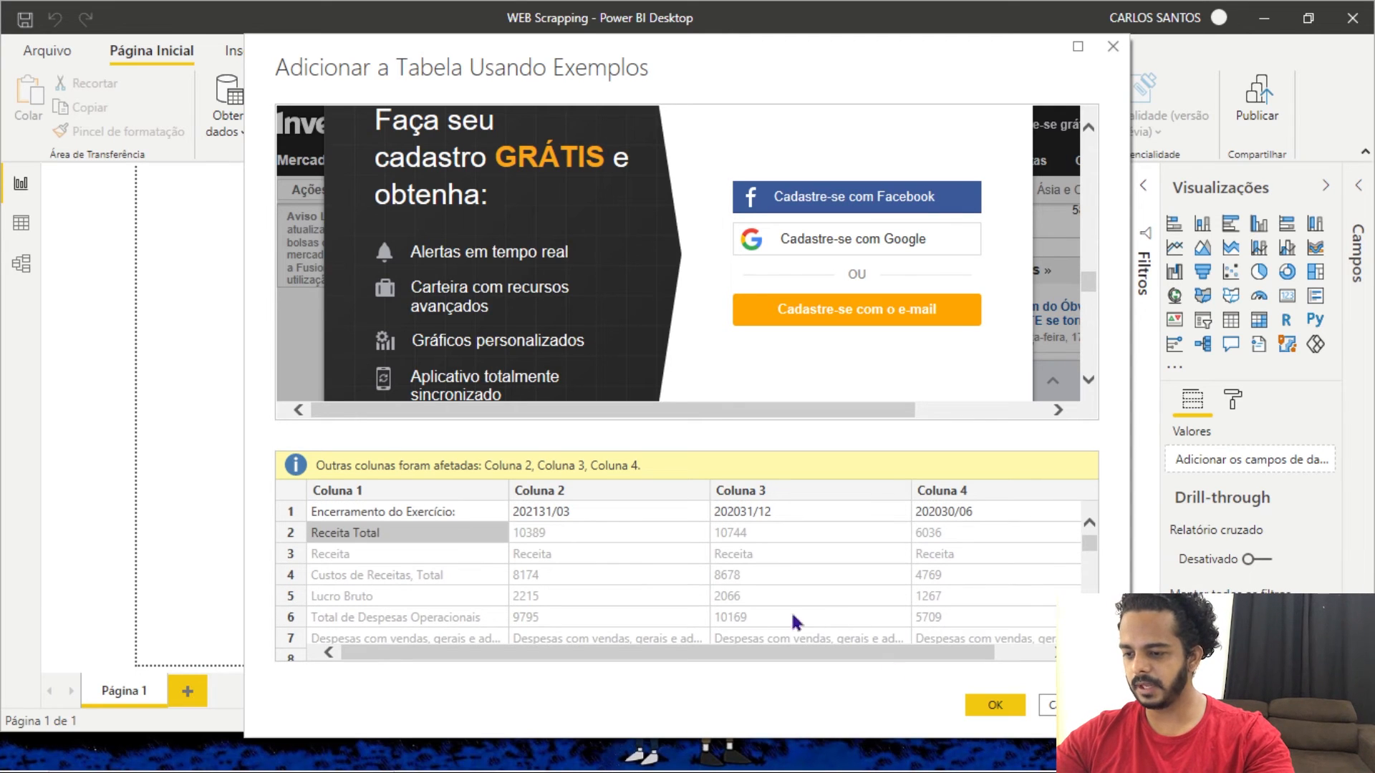
left_click_drag(787, 651, 687, 670)
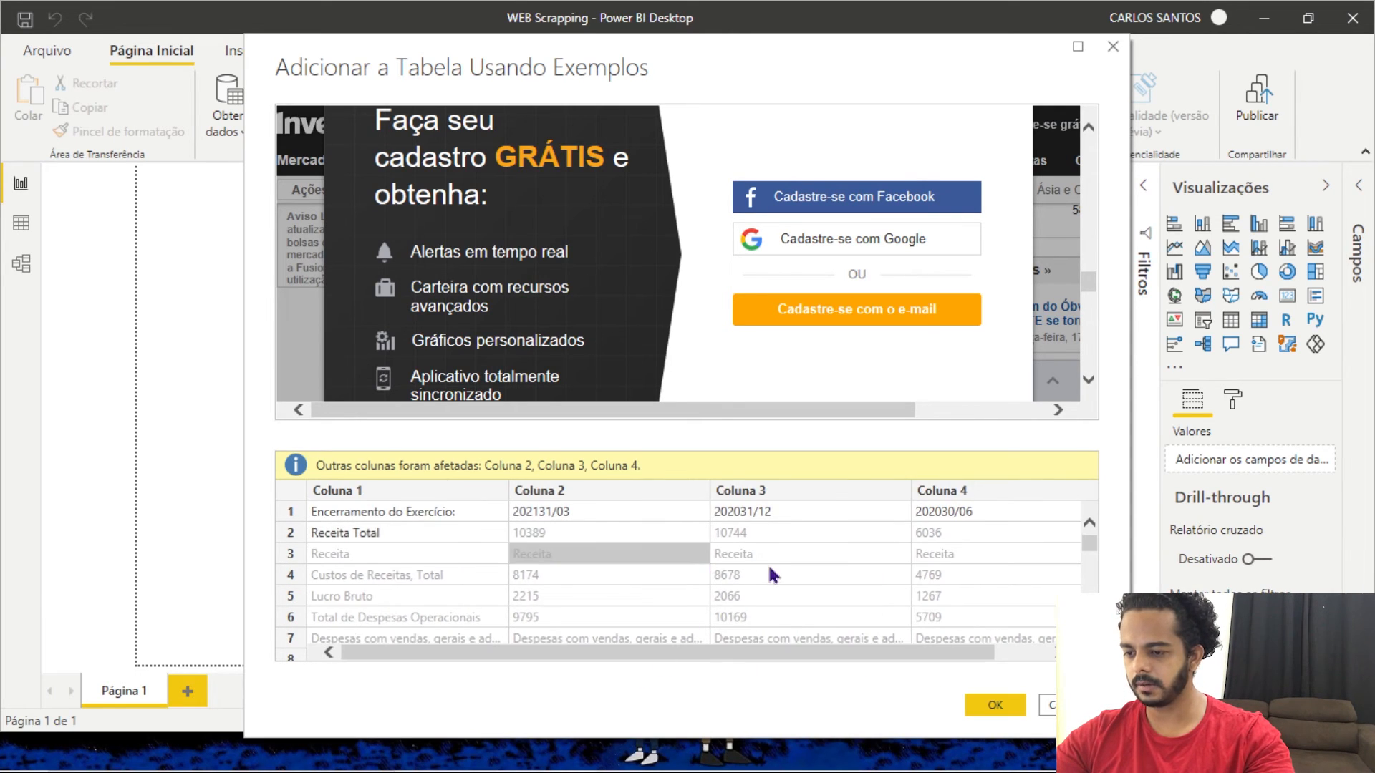
left_click(992, 706)
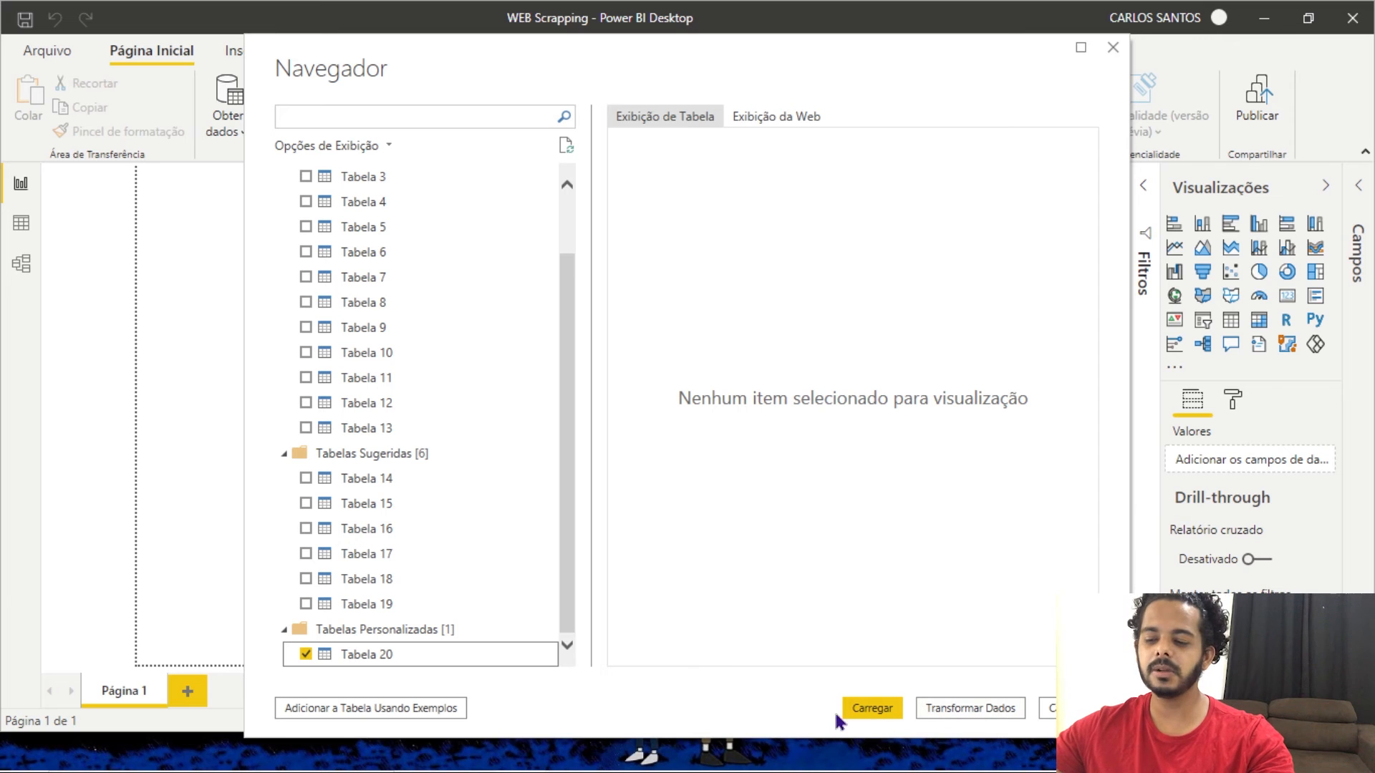
left_click(974, 718)
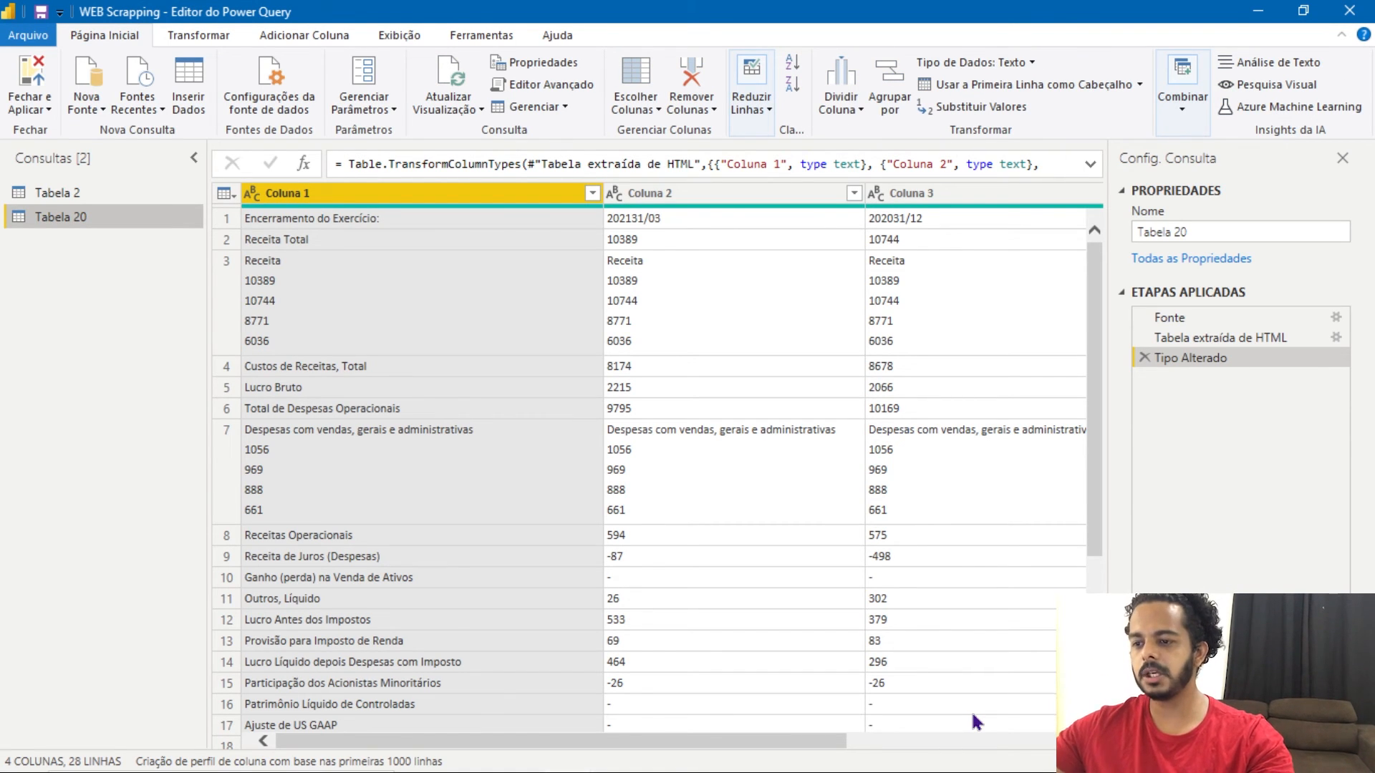
Step: Look through the rows and columns of Tabela 20, including the first-row date in Coluna 2
scroll(630, 401, "down", 4)
scroll(626, 462, "up", 4)
left_click_drag(649, 741, 680, 744)
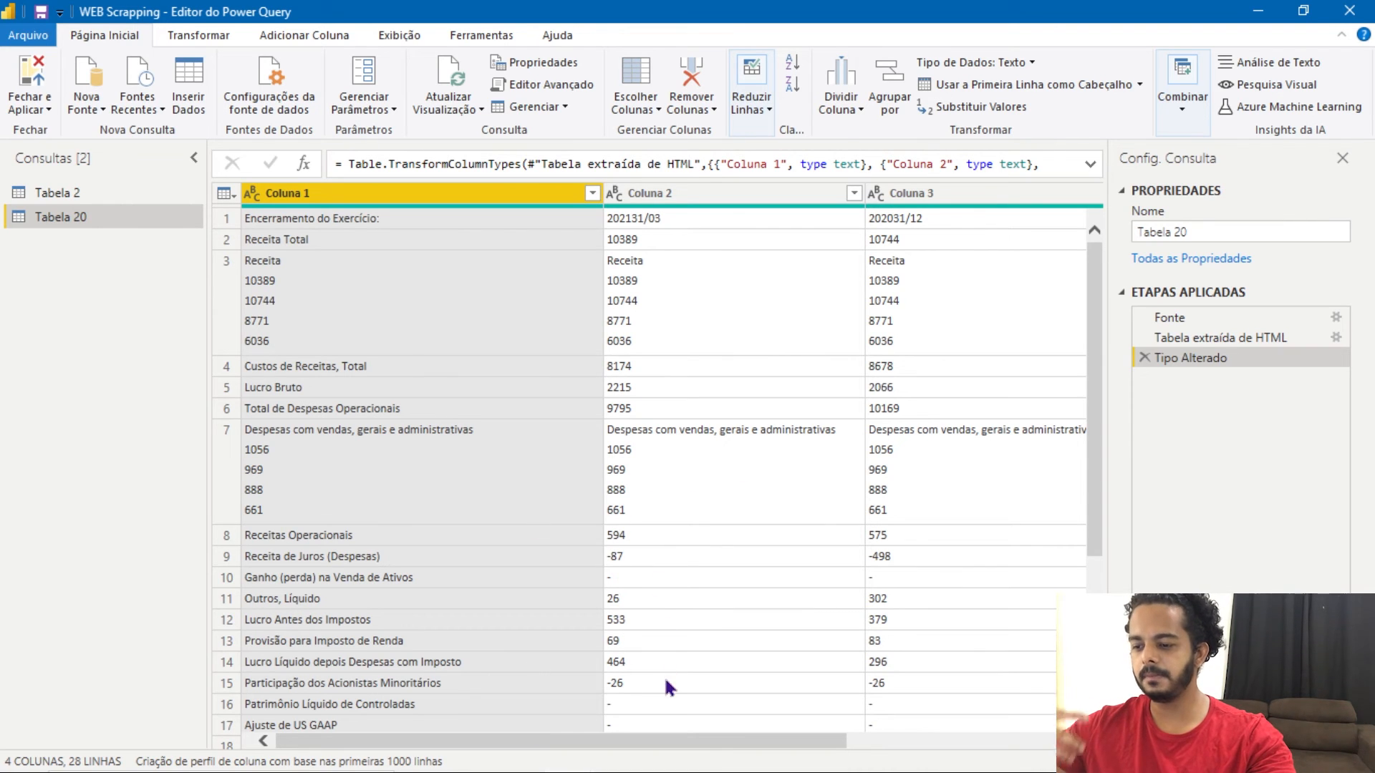
left_click(661, 221)
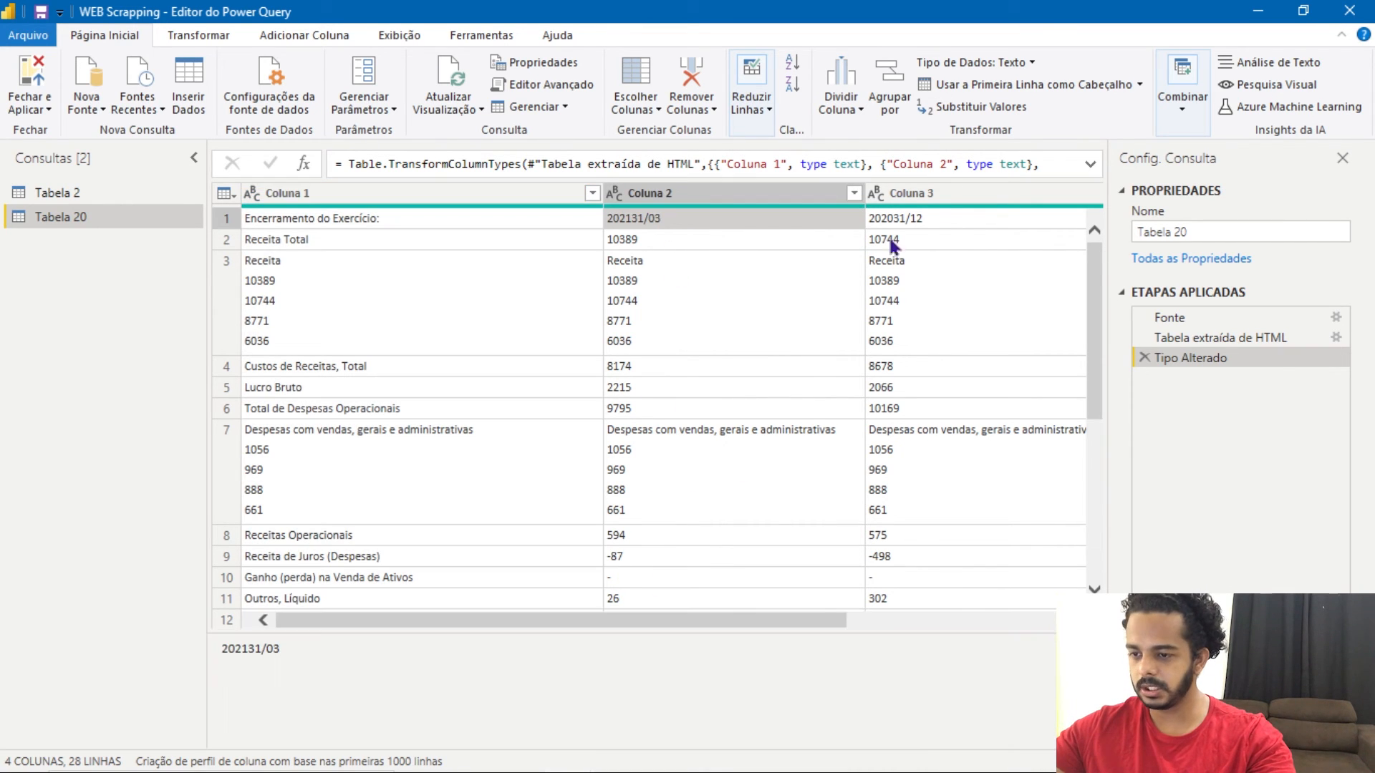
Step: Examine the multi-line Despesas com vendas, gerais e administrativas cells in row 7 across all four columns, and the rows below through row 28
scroll(942, 216, "right", 1)
left_click_drag(768, 621, 548, 643)
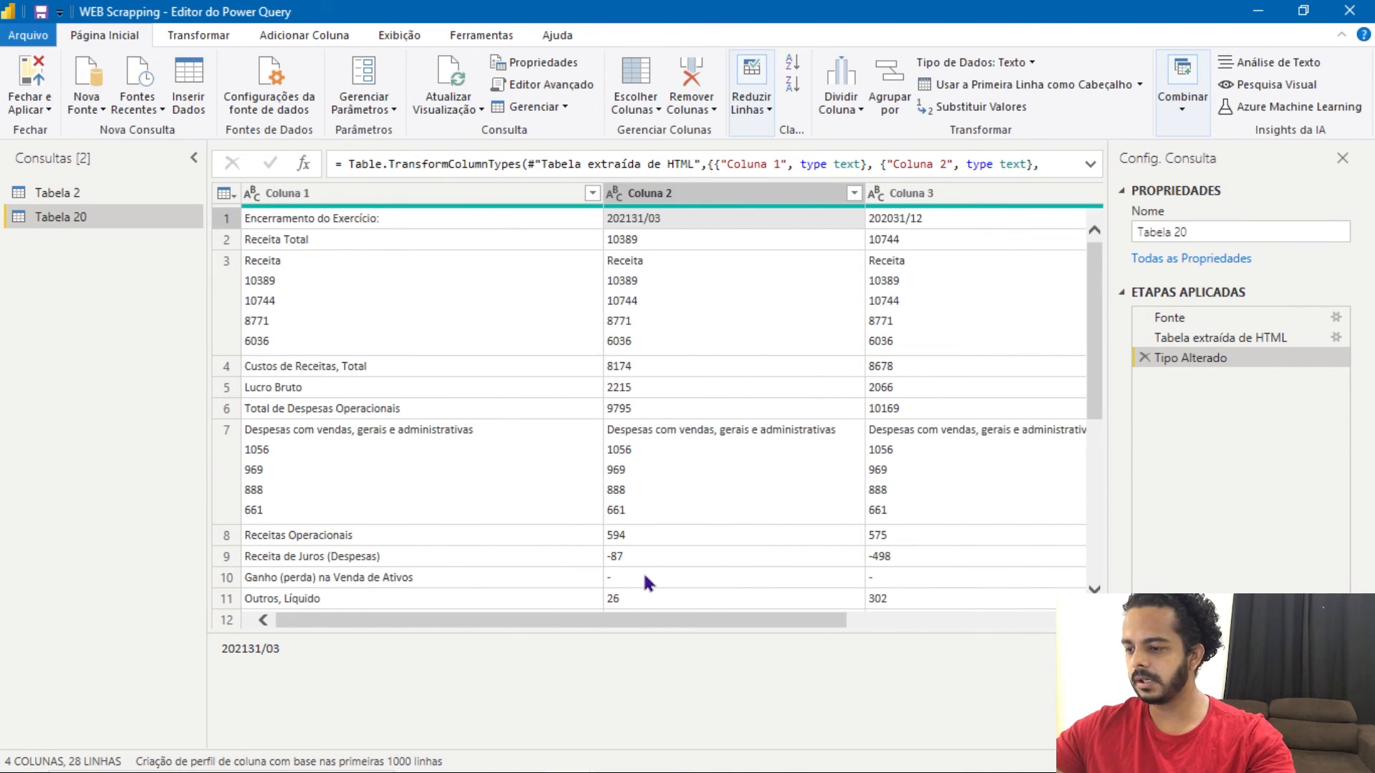
left_click(362, 477)
left_click(670, 480)
left_click(439, 499)
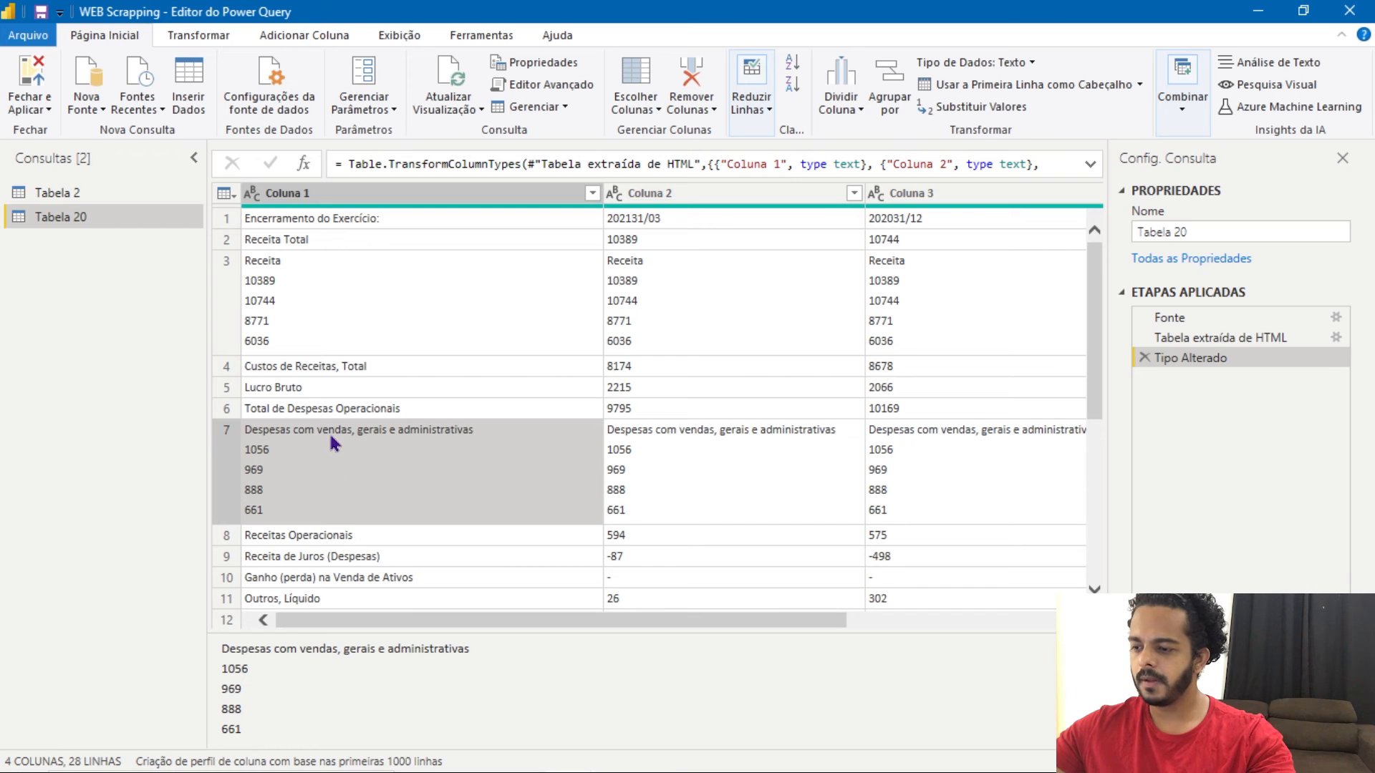
left_click(981, 469)
left_click(813, 497)
left_click_drag(677, 621, 854, 622)
left_click(956, 491)
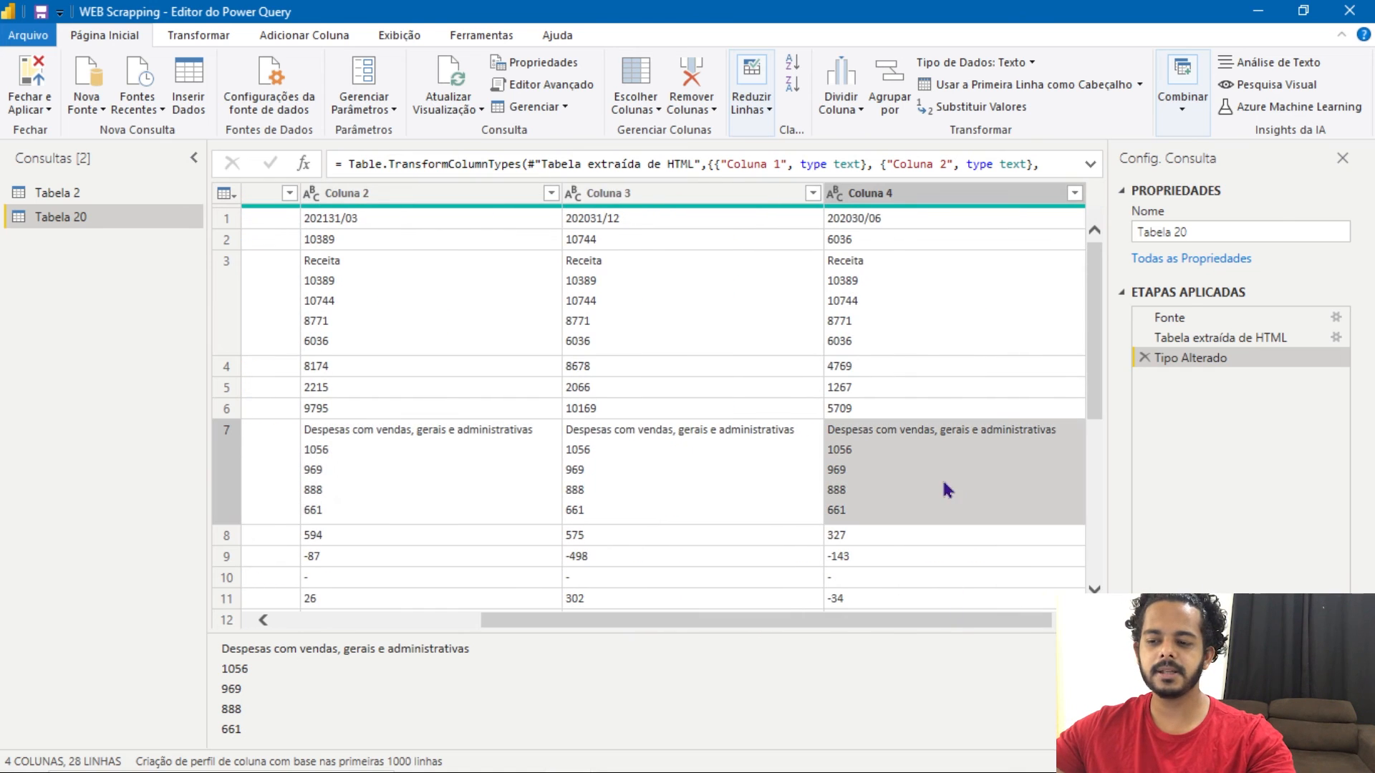
left_click(694, 493)
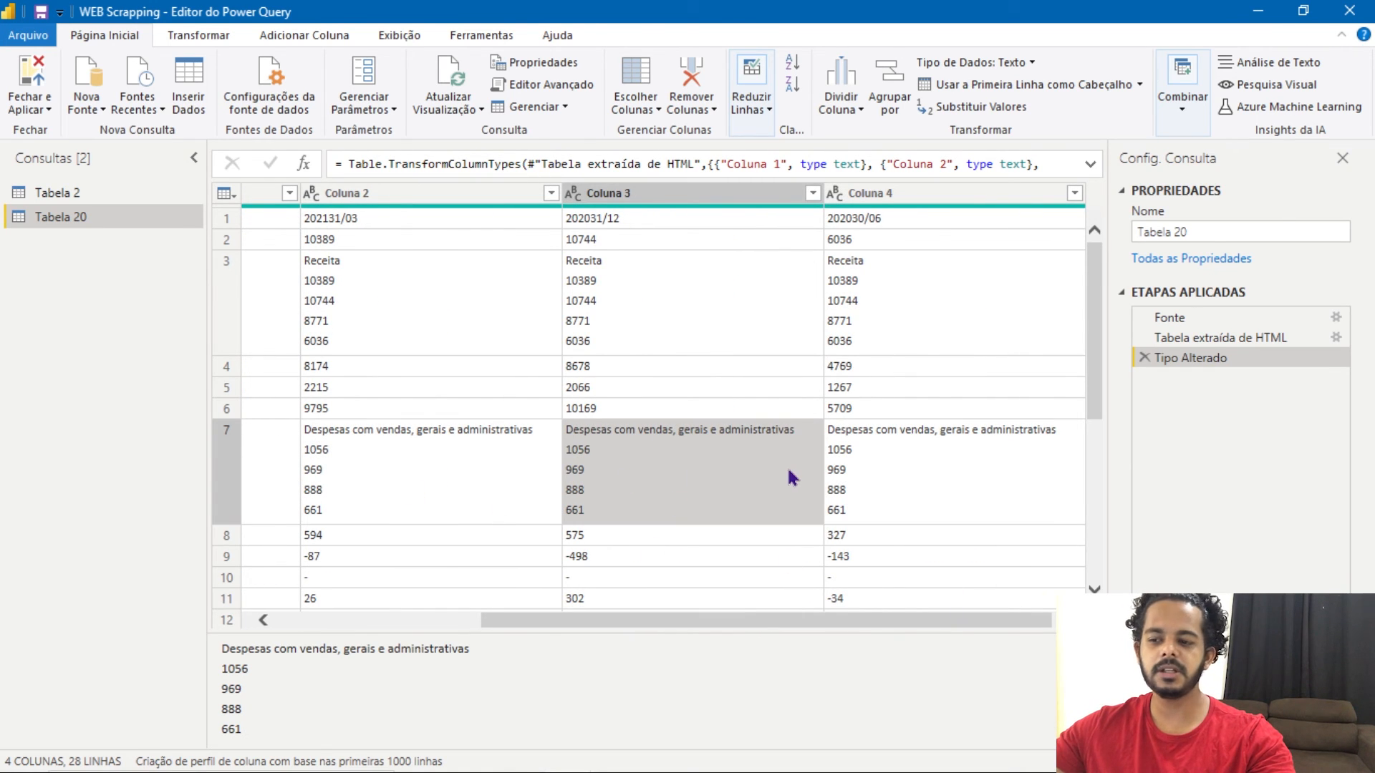
left_click(901, 486)
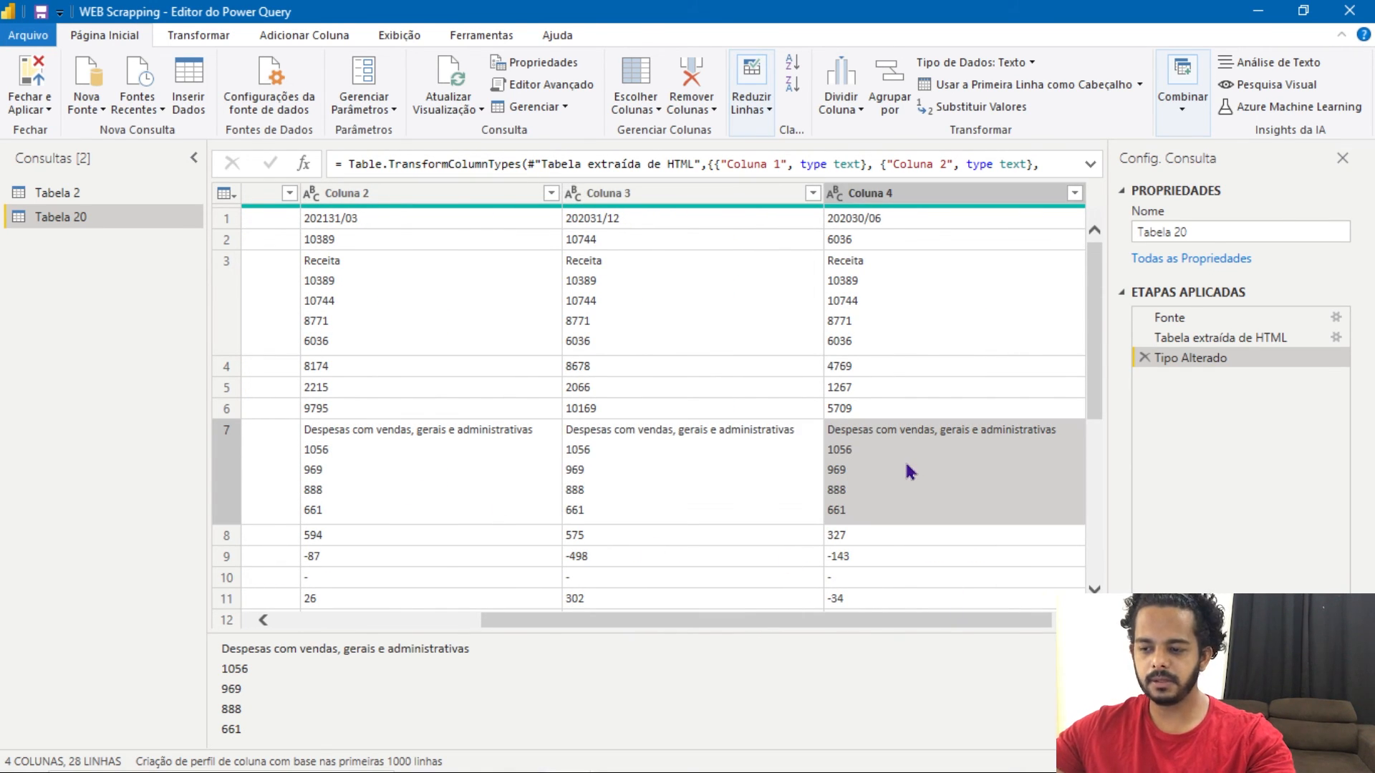
left_click(482, 505)
left_click_drag(655, 622, 504, 621)
scroll(538, 560, "down", 5)
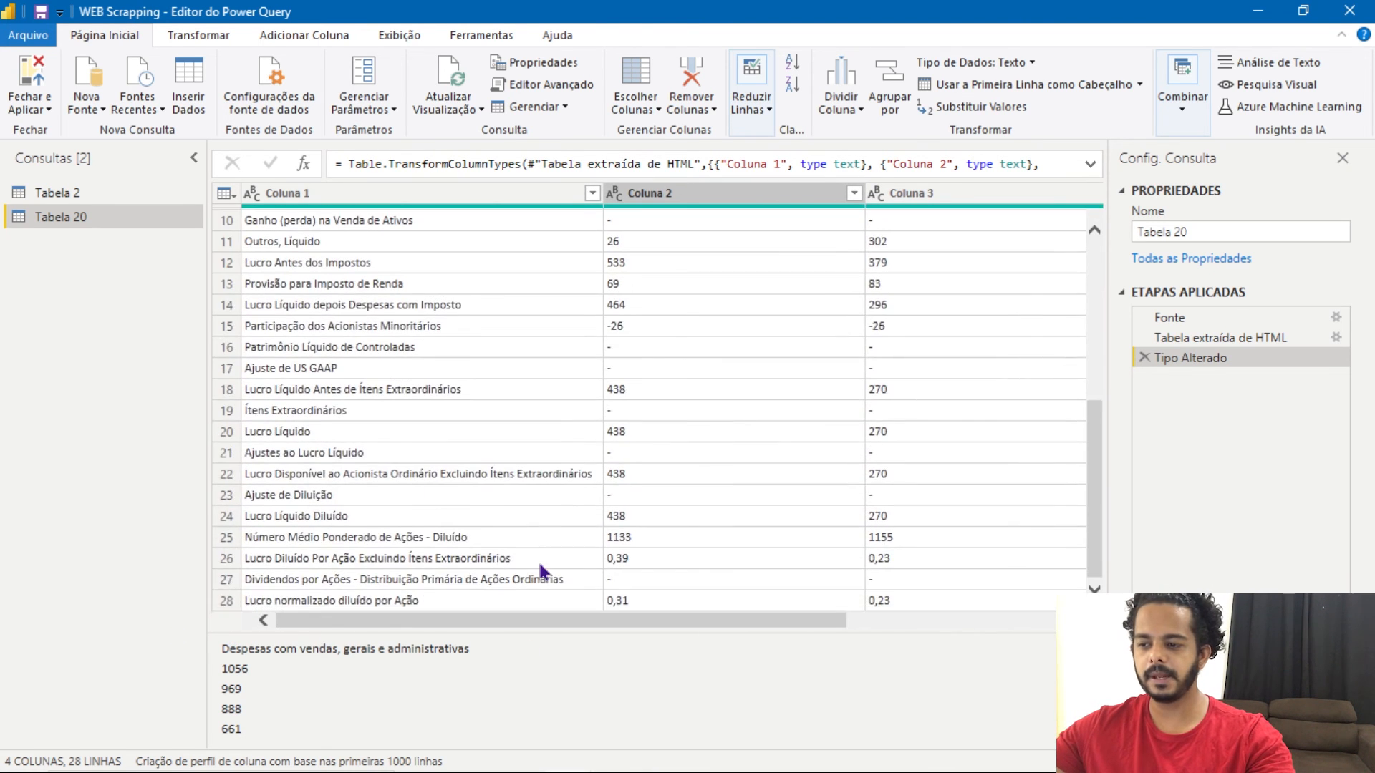
scroll(540, 571, "up", 5)
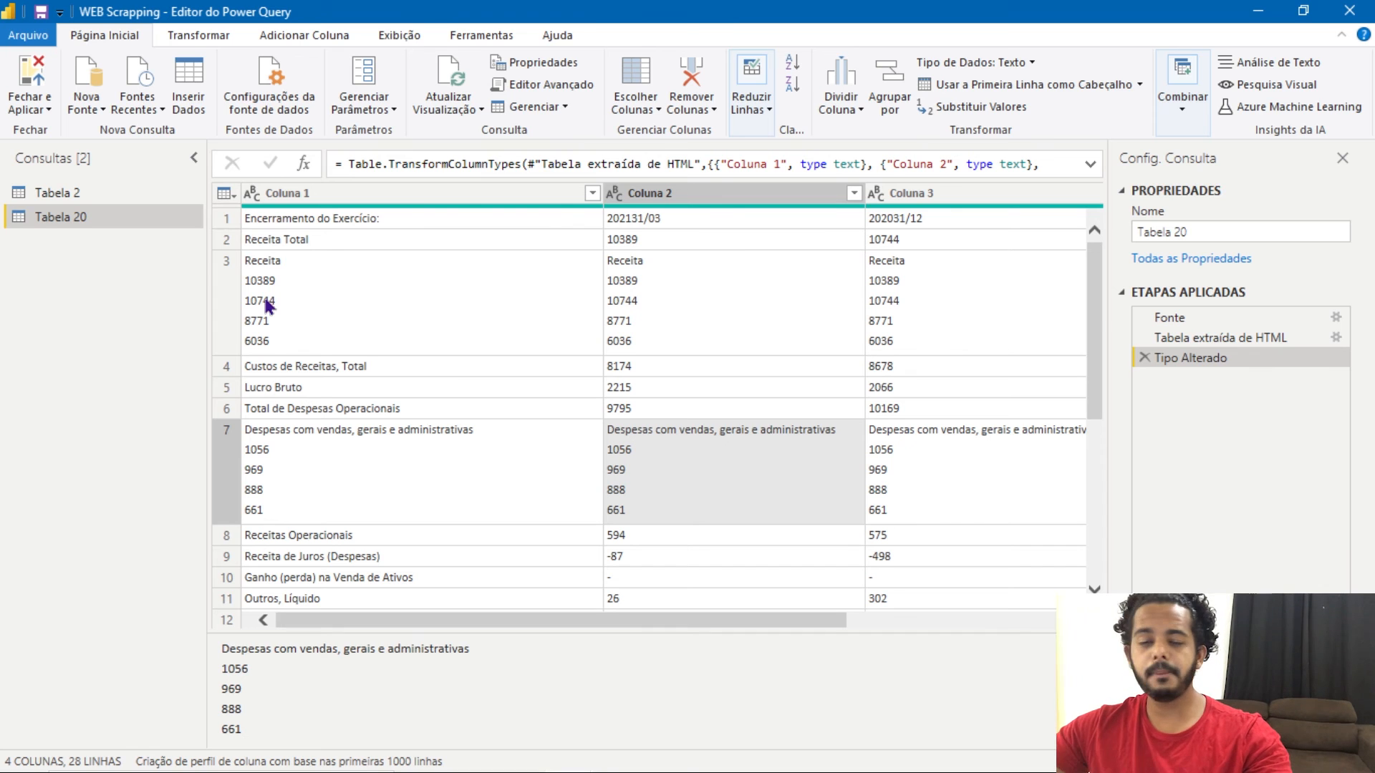
Step: Close the Power Query Editor and apply the query changes to the Power BI model
left_click(32, 110)
left_click(89, 136)
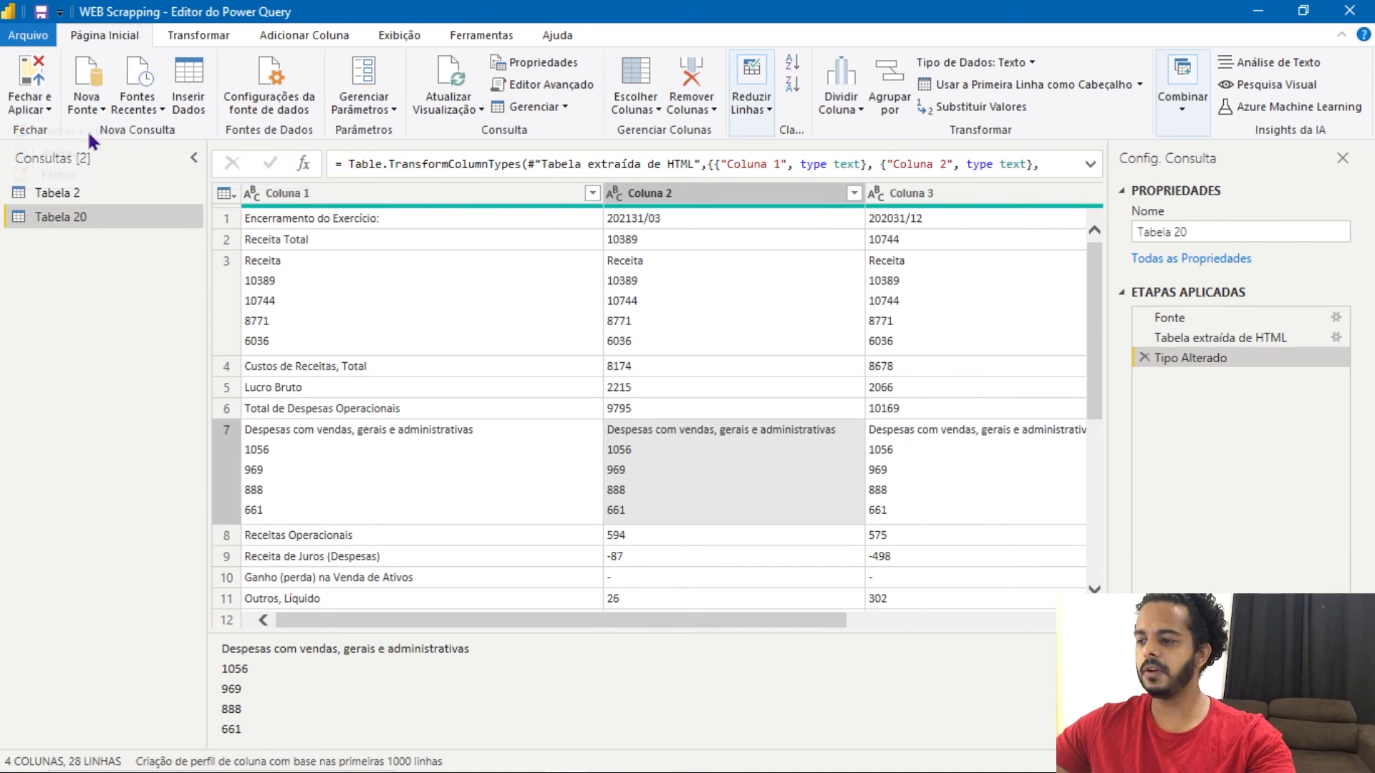